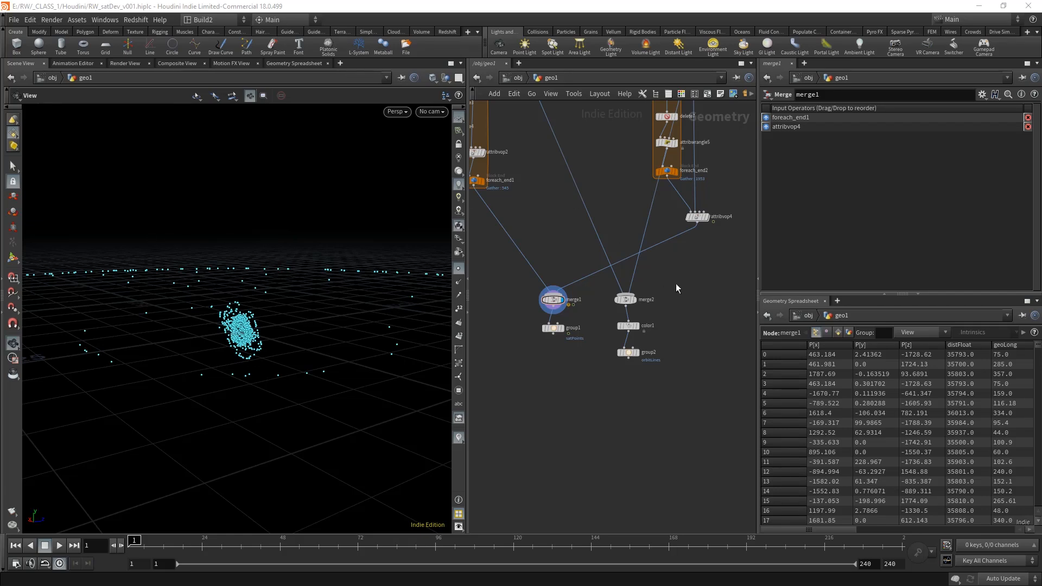
# - Locate the earth sphere node in the network and move it down beside the merge1 node
pyautogui.scroll(-5, 511, 358)
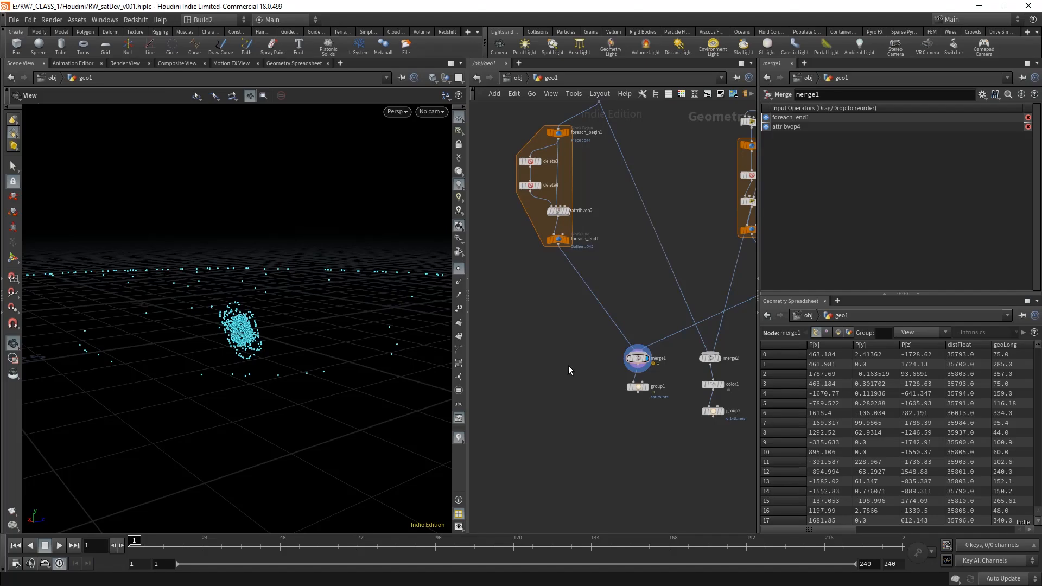
pyautogui.moveTo(533, 373); pyautogui.dragTo(534, 375, button='right')
pyautogui.moveTo(535, 348); pyautogui.dragTo(555, 396, button='middle')
pyautogui.moveTo(533, 269); pyautogui.dragTo(509, 307, button='middle')
pyautogui.moveTo(576, 188); pyautogui.dragTo(569, 204, button='middle')
pyautogui.scroll(4, 570, 205)
pyautogui.moveTo(643, 178); pyautogui.dragTo(588, 128)
pyautogui.moveTo(591, 207); pyautogui.dragTo(603, 184, button='middle')
pyautogui.moveTo(630, 118); pyautogui.dragTo(495, 322)
pyautogui.moveTo(500, 355); pyautogui.dragTo(573, 160, button='middle')
pyautogui.moveTo(568, 132); pyautogui.dragTo(573, 409)
pyautogui.moveTo(612, 431); pyautogui.dragTo(569, 325, button='middle')
pyautogui.scroll(4, 570, 325)
pyautogui.moveTo(513, 275); pyautogui.dragTo(531, 264)
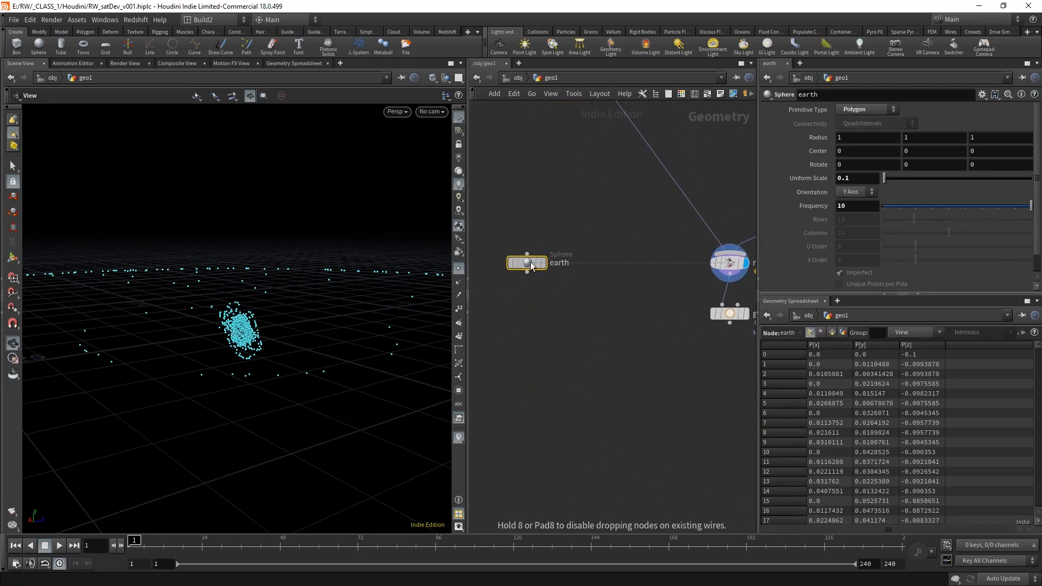
# - Display the earth sphere node on its own and frame it in the viewport
pyautogui.moveTo(590, 302); pyautogui.dragTo(511, 242)
pyautogui.click(546, 264)
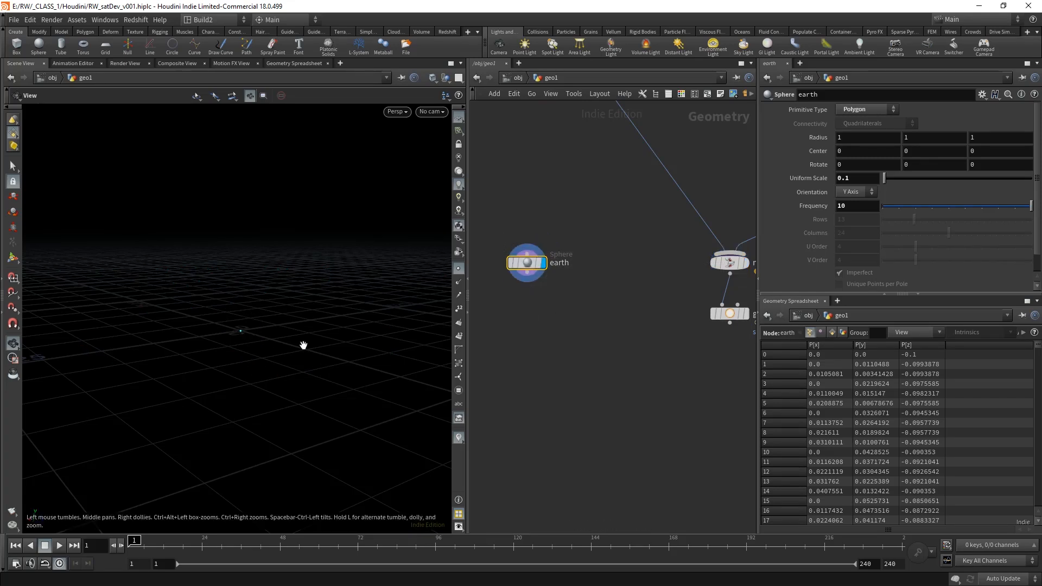
pyautogui.press('g')
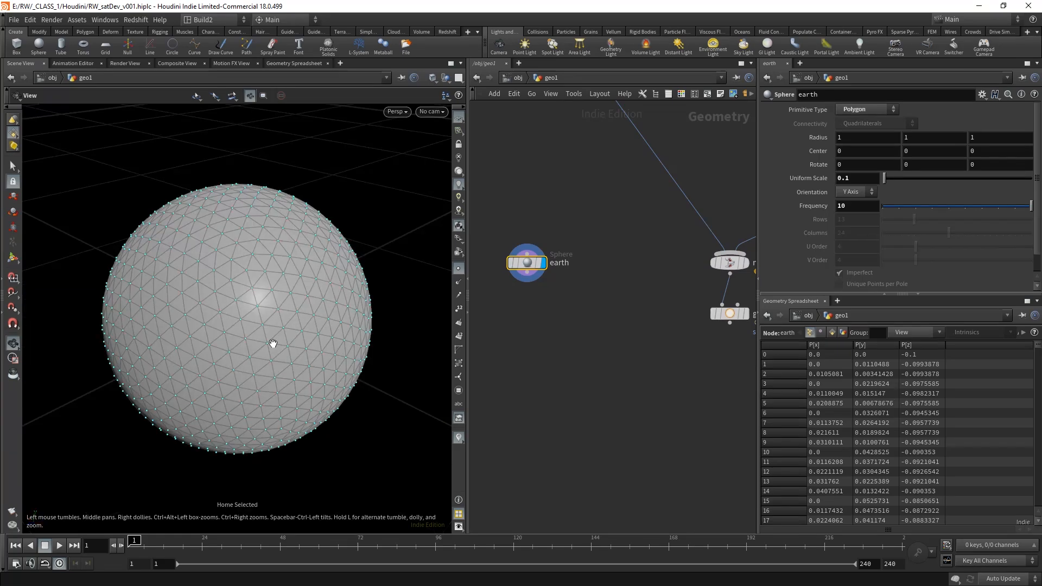
# - Set the earth sphere's uniform scale to 10
pyautogui.moveTo(610, 292); pyautogui.dragTo(493, 240)
pyautogui.doubleClick(865, 179)
pyautogui.write('10')
pyautogui.press('Return')
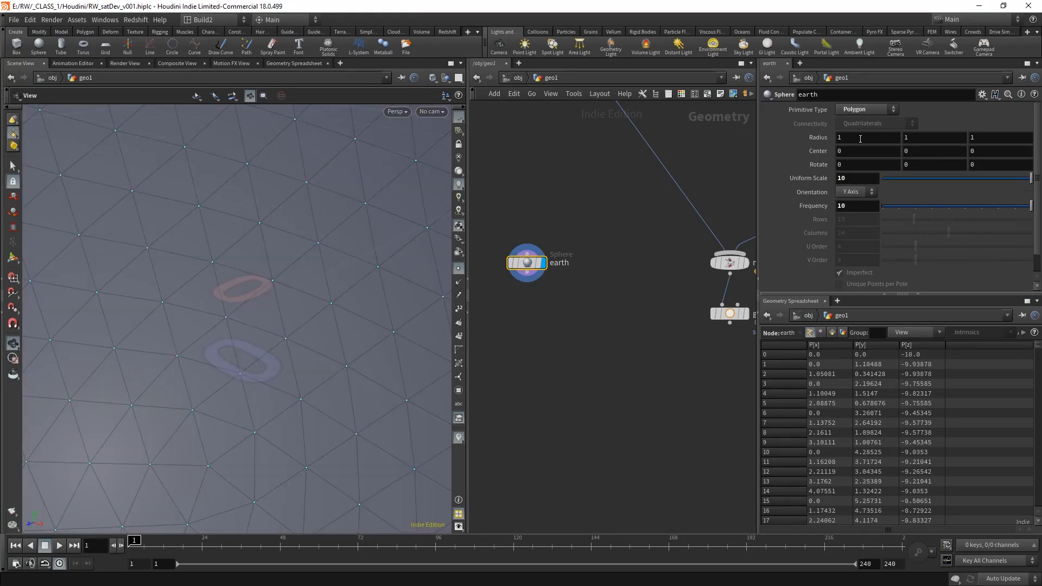
pyautogui.press('g')
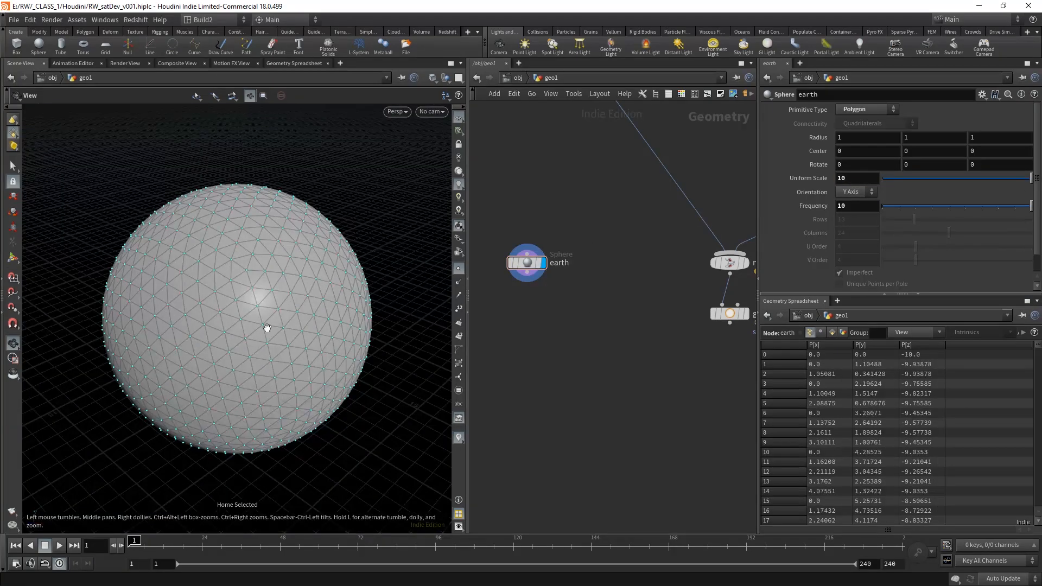
# - Wire the earth node into merge1 and display the merged sphere and satellite points
pyautogui.scroll(-4, 612, 361)
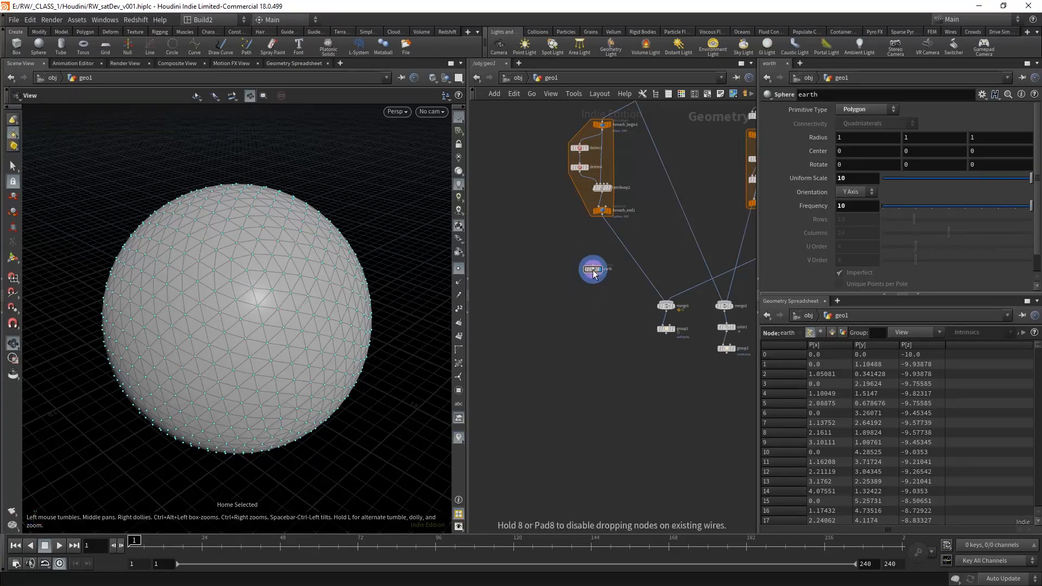
pyautogui.moveTo(598, 335); pyautogui.dragTo(590, 348, button='middle')
pyautogui.scroll(2, 589, 348)
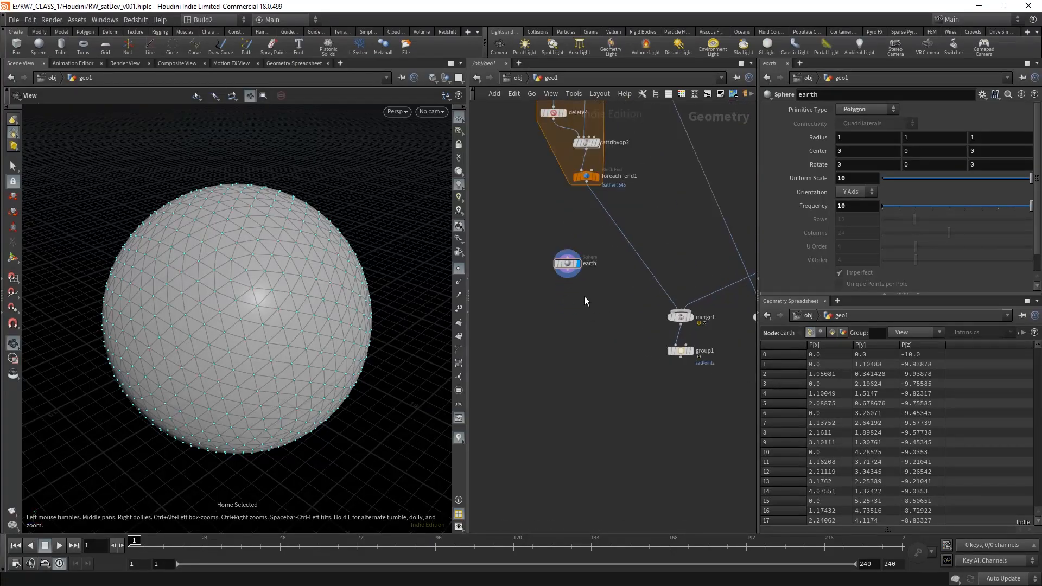
pyautogui.click(693, 319)
pyautogui.moveTo(350, 235); pyautogui.dragTo(84, 347, button='right')
pyautogui.moveTo(84, 347); pyautogui.dragTo(343, 265)
pyautogui.moveTo(344, 265); pyautogui.dragTo(217, 282, button='right')
pyautogui.moveTo(217, 282); pyautogui.dragTo(268, 299)
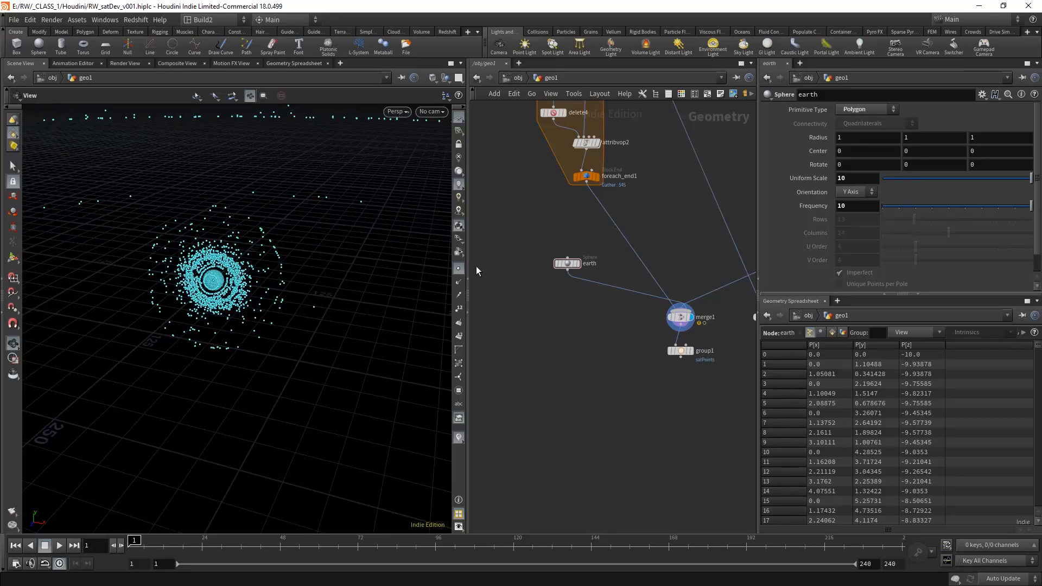
# - Turn off the point markers in the viewport and inspect the sphere among the satellite points up close
pyautogui.click(459, 270)
pyautogui.moveTo(220, 299); pyautogui.dragTo(373, 199, button='right')
pyautogui.moveTo(251, 259); pyautogui.dragTo(258, 260, button='middle')
pyautogui.moveTo(258, 260)
pyautogui.mouseDown()
pyautogui.moveTo(272, 233)
pyautogui.moveTo(216, 225)
pyautogui.moveTo(258, 265)
pyautogui.moveTo(245, 258)
pyautogui.mouseUp()
pyautogui.moveTo(245, 259); pyautogui.dragTo(254, 272, button='middle')
pyautogui.moveTo(254, 273); pyautogui.dragTo(265, 259, button='right')
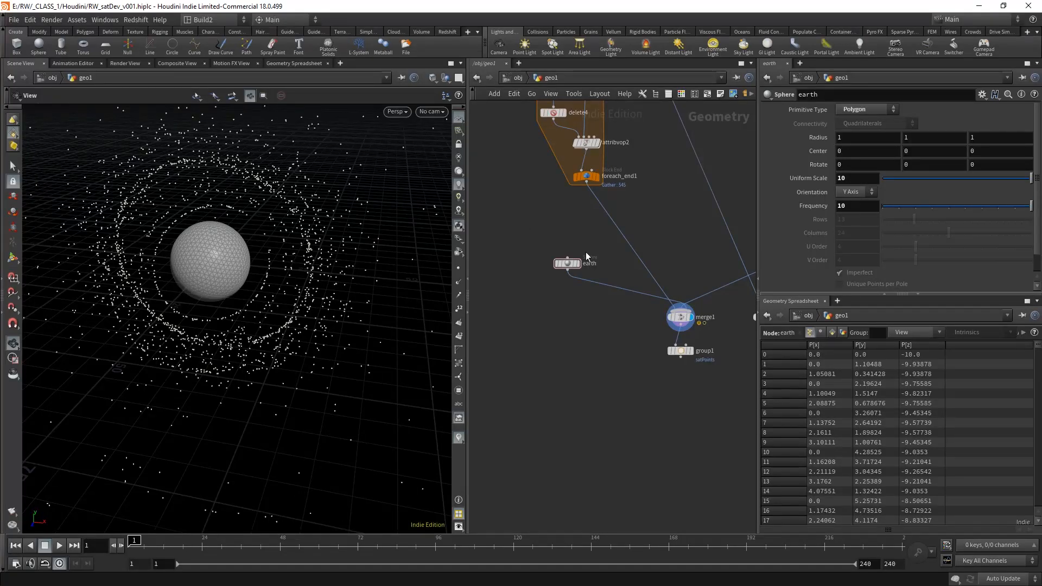
# - Try uniform scales of 7 and 5 on the earth sphere and settle on 7
pyautogui.doubleClick(856, 207)
pyautogui.doubleClick(851, 178)
pyautogui.write('7')
pyautogui.press('Return')
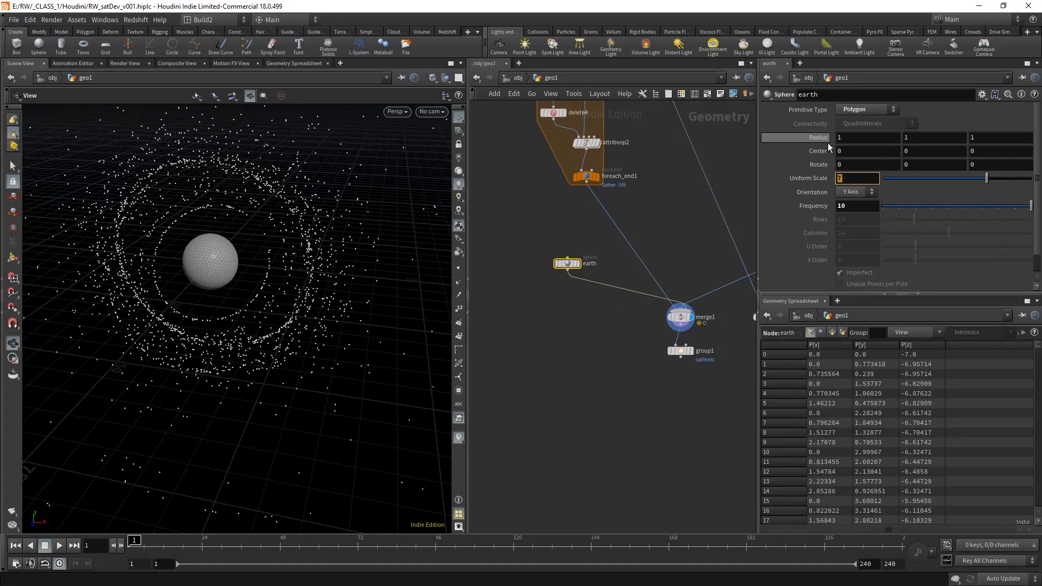
pyautogui.write('5')
pyautogui.press('Return')
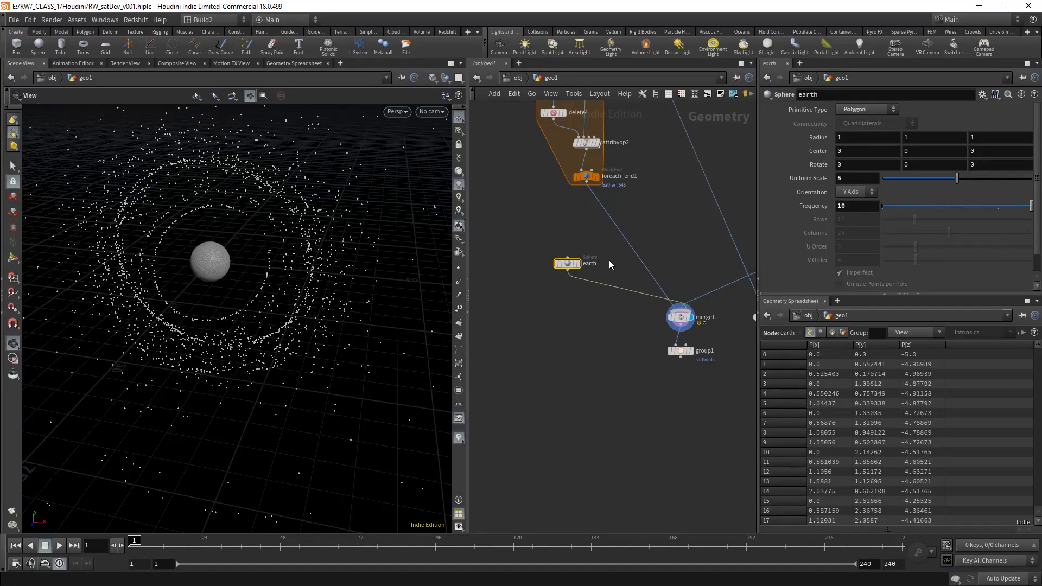
pyautogui.doubleClick(847, 179)
pyautogui.write('7')
pyautogui.press('Return')
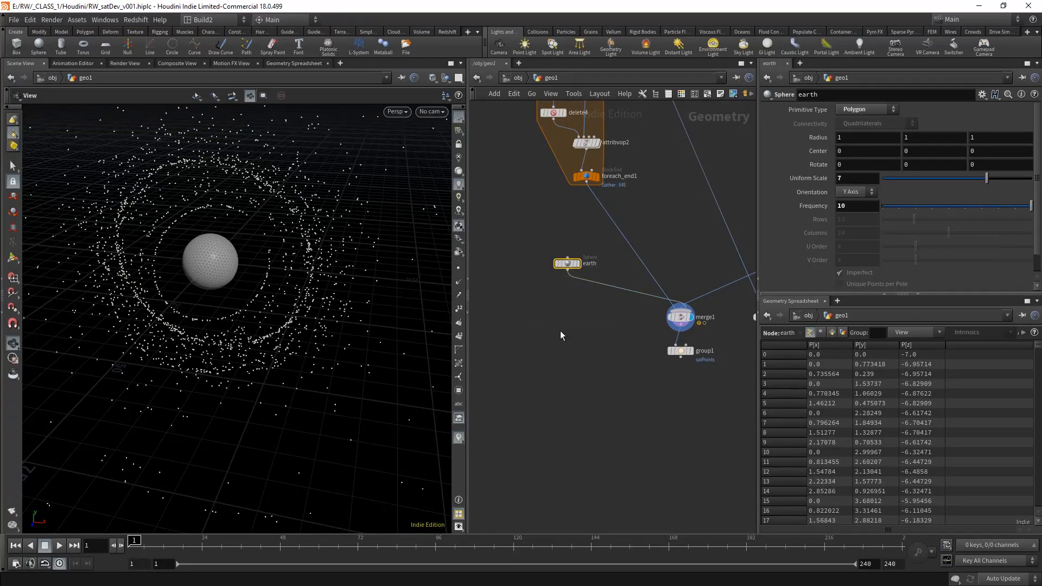
# - Inspect the sphere against the surrounding satellites and cut the wire between the earth node and merge1
pyautogui.moveTo(291, 290); pyautogui.dragTo(217, 270)
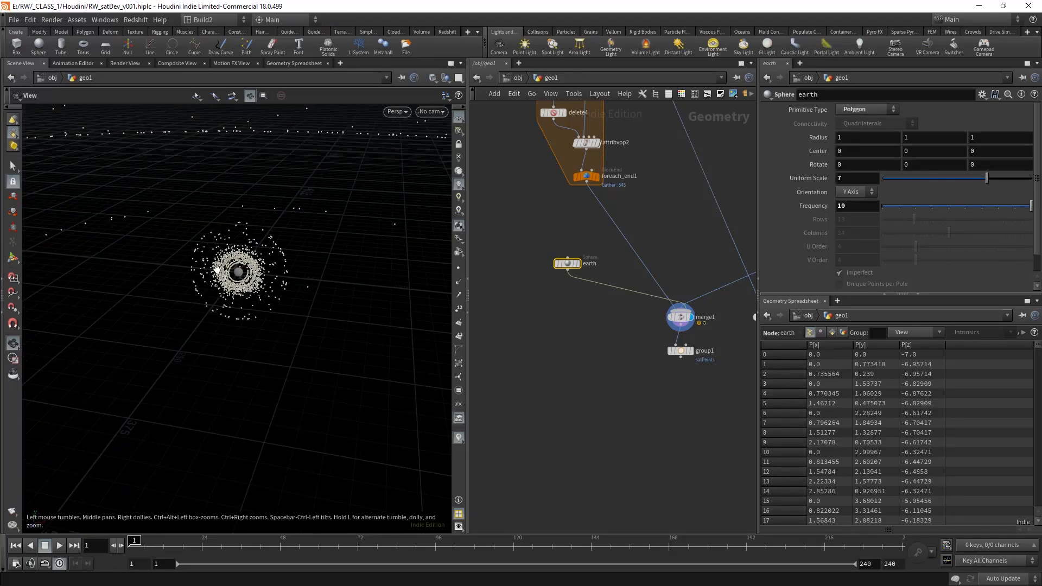
pyautogui.moveTo(209, 281); pyautogui.dragTo(365, 198, button='right')
pyautogui.moveTo(367, 229); pyautogui.dragTo(348, 251, button='middle')
pyautogui.moveTo(348, 251); pyautogui.dragTo(331, 291)
pyautogui.scroll(3, 607, 328)
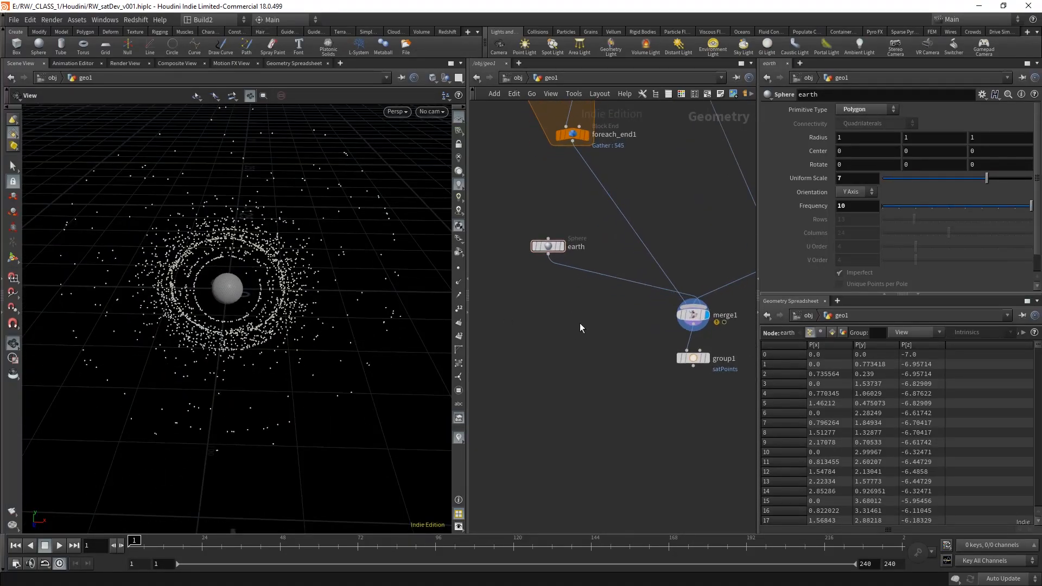
pyautogui.moveTo(581, 264); pyautogui.dragTo(541, 255)
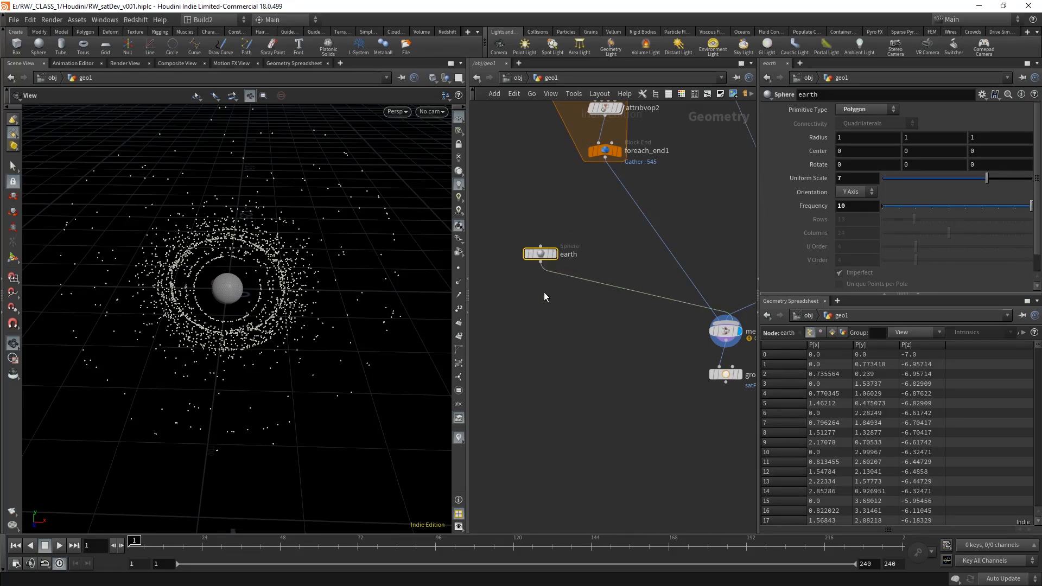
pyautogui.press('y')
pyautogui.moveTo(597, 316); pyautogui.dragTo(635, 246)
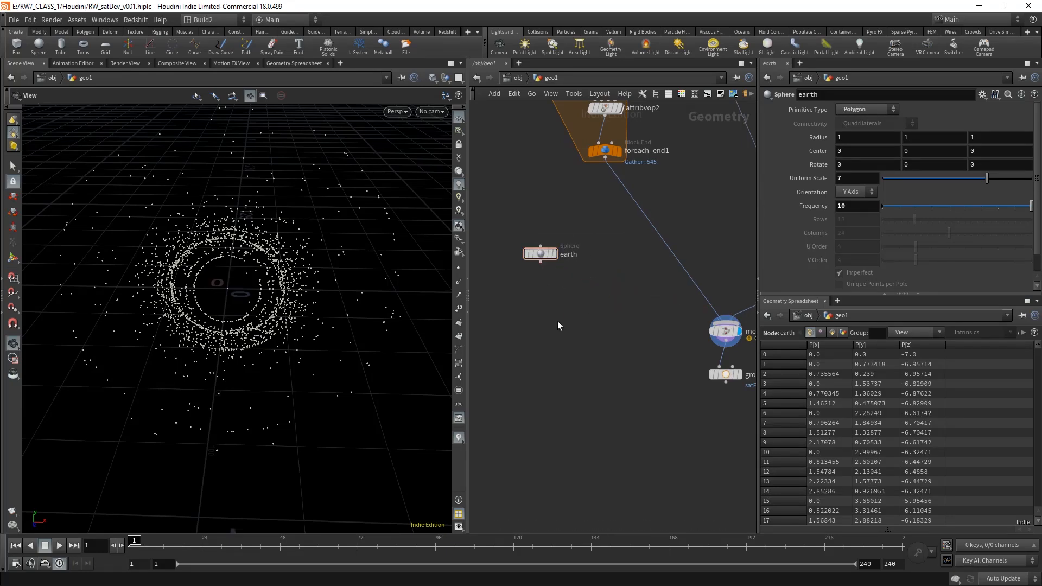
# - Display only the earth node and change its primitive type to Polygon Mesh
pyautogui.click(553, 247)
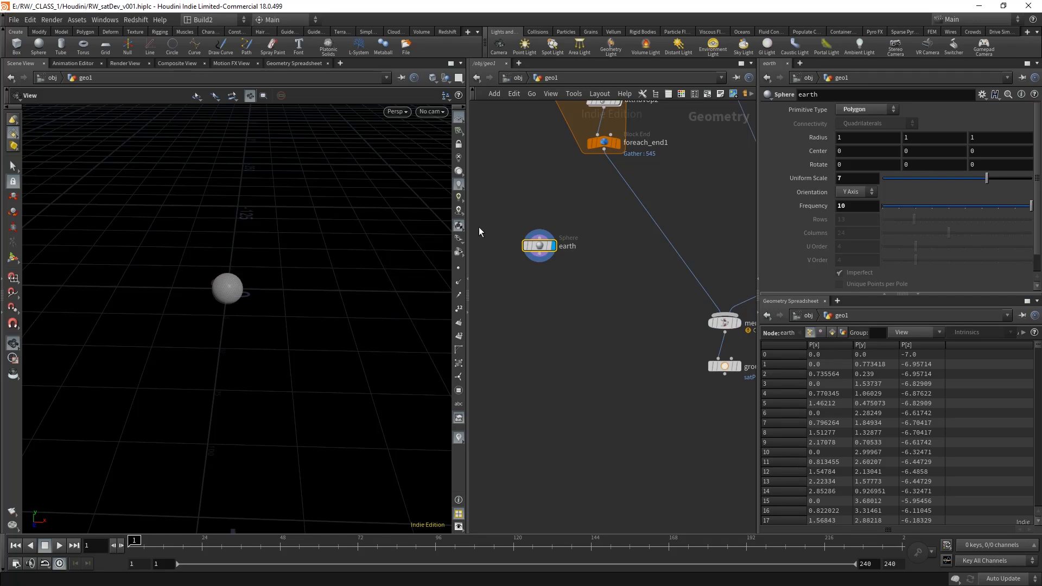
pyautogui.press('g')
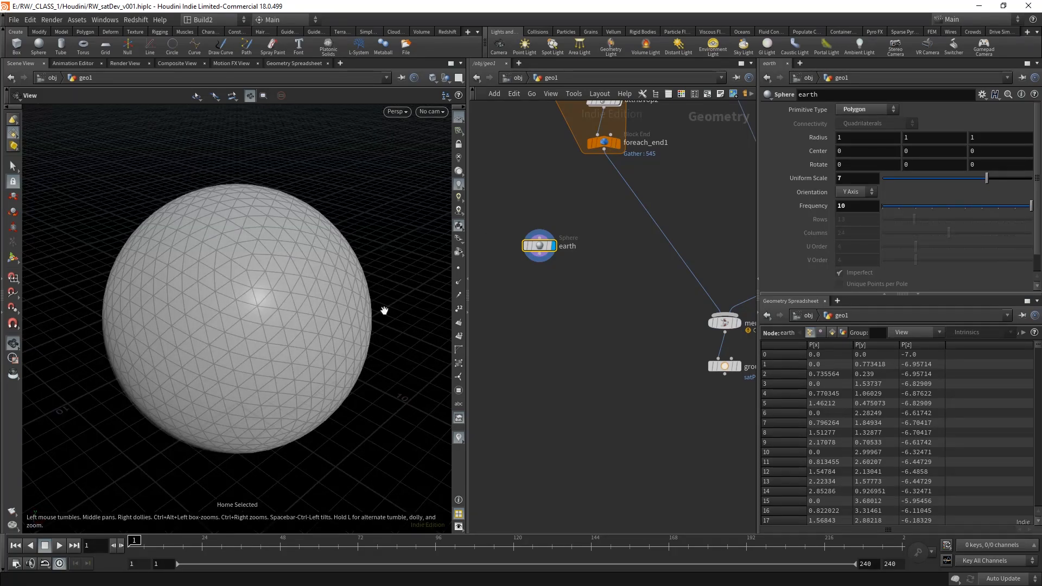
pyautogui.click(874, 109)
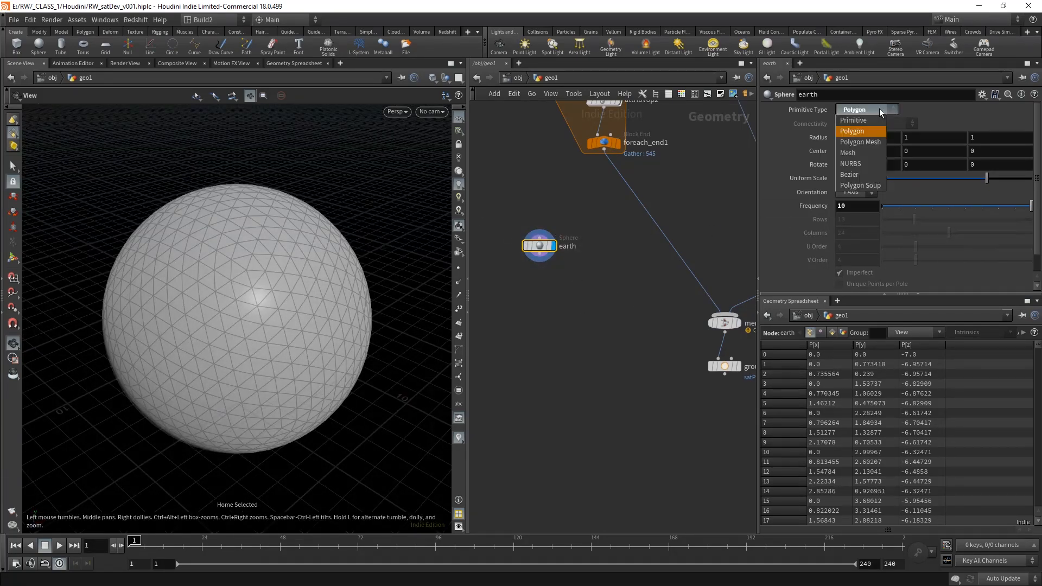
pyautogui.click(865, 141)
pyautogui.moveTo(275, 302); pyautogui.dragTo(365, 270)
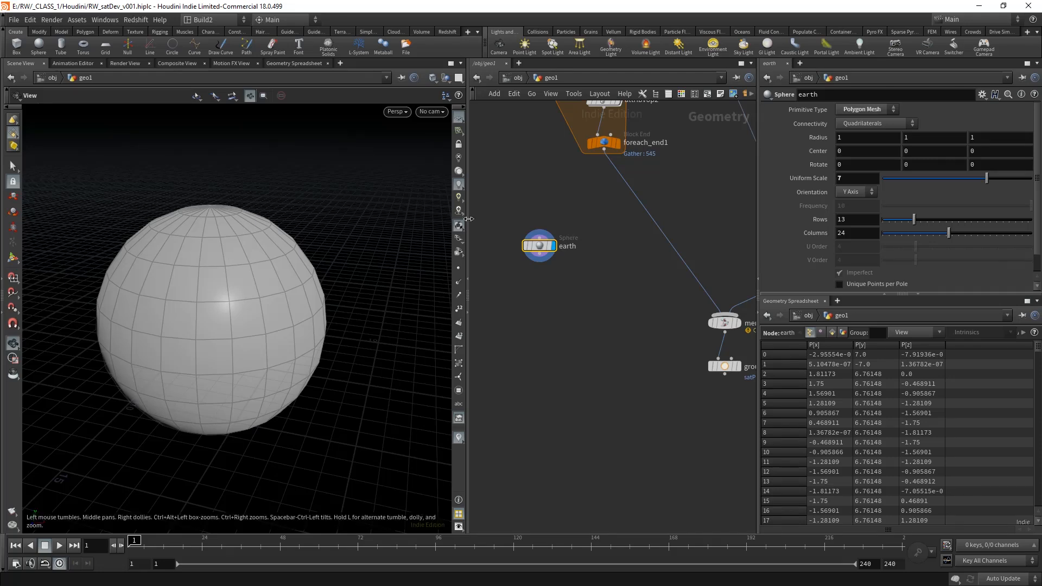
# - Set the earth sphere's mesh resolution to 200 rows and 500 columns
pyautogui.doubleClick(850, 219)
pyautogui.write('200')
pyautogui.press('Tab')
pyautogui.write('500')
pyautogui.press('Return')
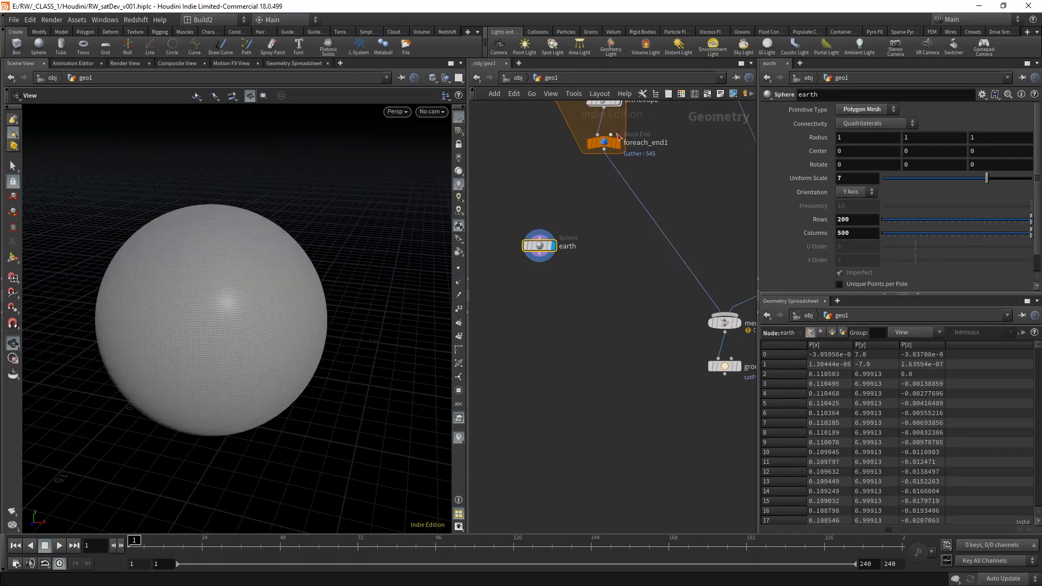
# - Add a UV Texture node after the earth sphere, display it, and set its texture type to Polar
pyautogui.moveTo(582, 304)
pyautogui.mouseDown()
pyautogui.moveTo(508, 224)
pyautogui.moveTo(581, 300)
pyautogui.mouseUp()
pyautogui.moveTo(596, 285); pyautogui.dragTo(525, 222)
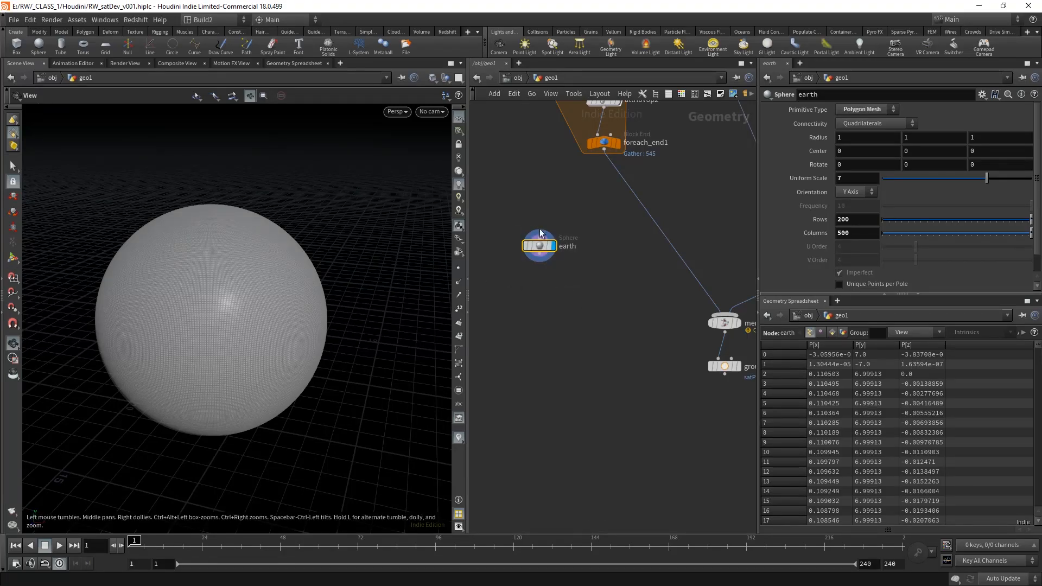
pyautogui.scroll(2, 601, 295)
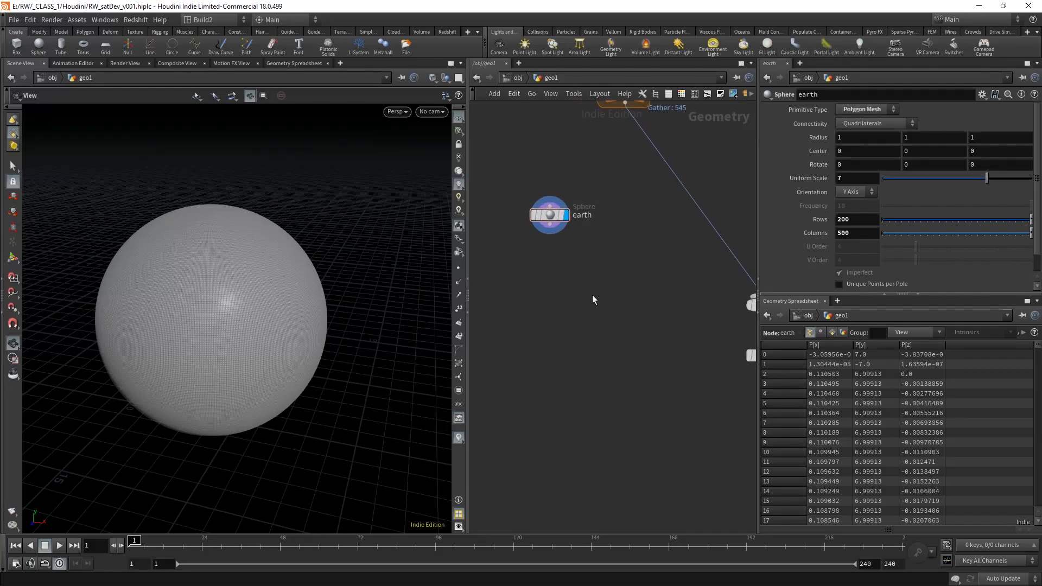
pyautogui.press('Tab')
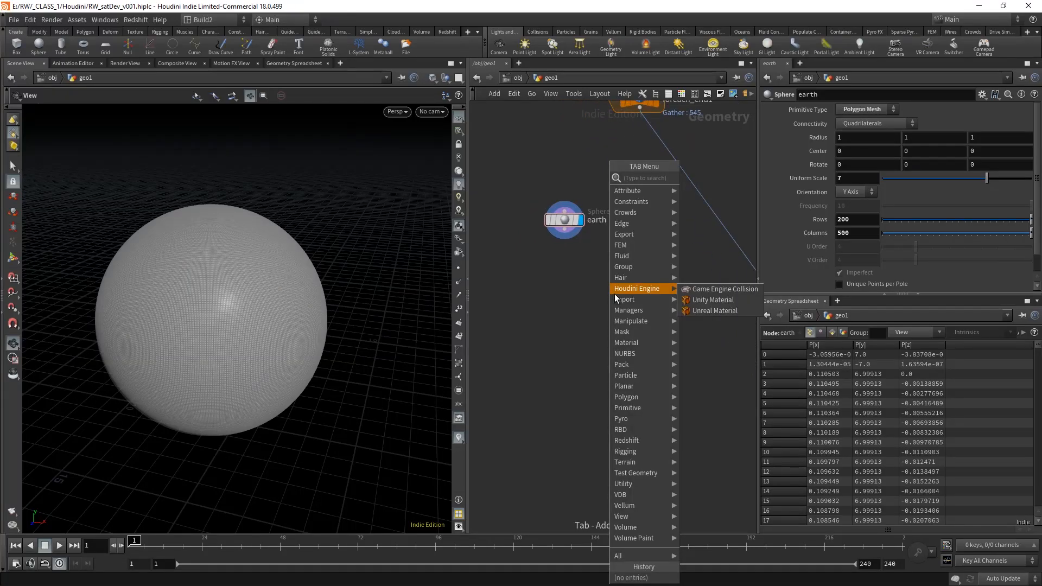
pyautogui.write('uvt')
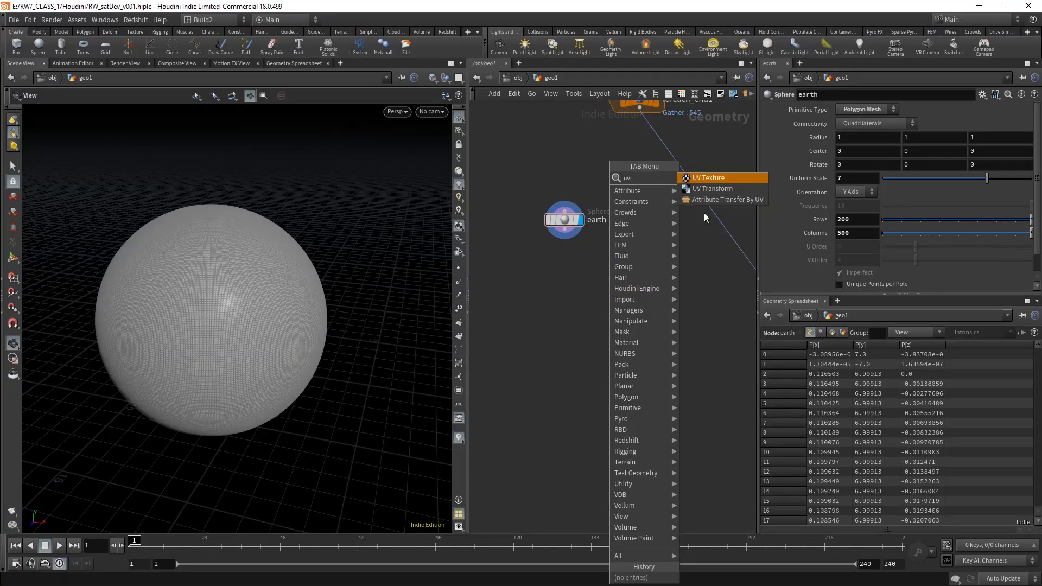
pyautogui.press('Return')
pyautogui.click(568, 266)
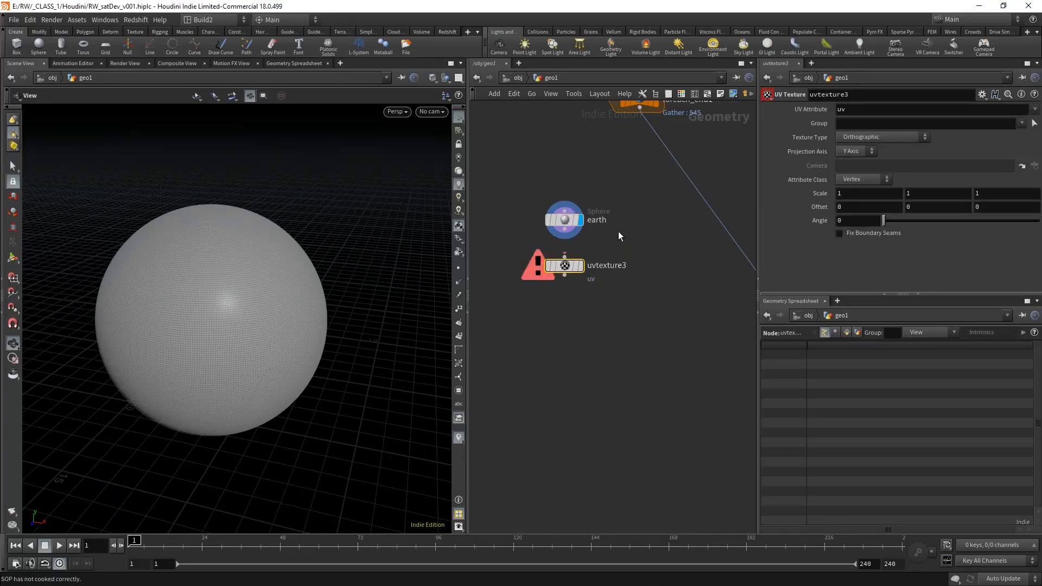
pyautogui.click(580, 266)
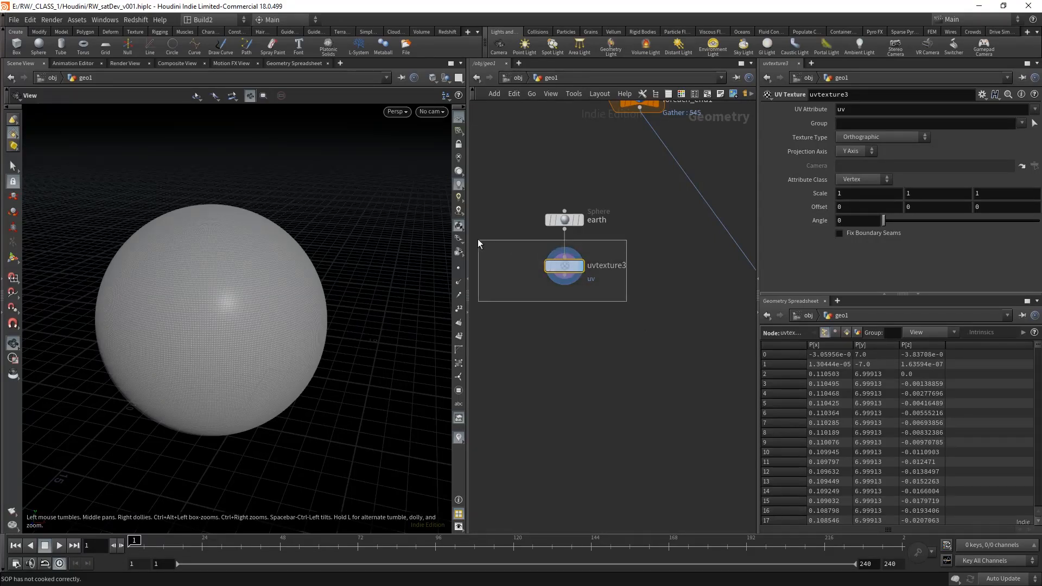
pyautogui.click(893, 139)
pyautogui.click(883, 158)
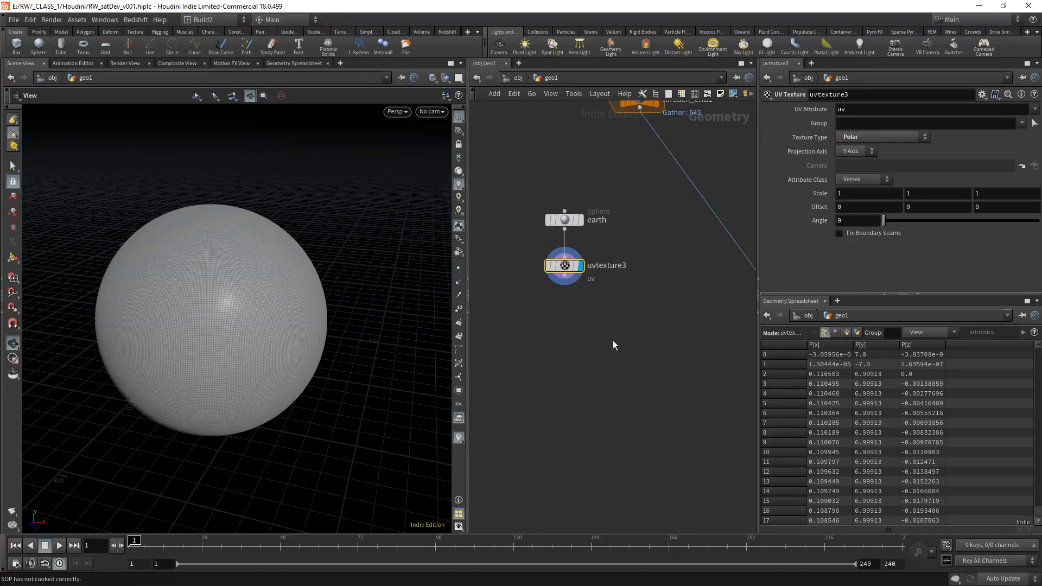
# - Add and display an Attribute from Map node after the UV Texture node, using the Earth land map as its texture map
pyautogui.click(626, 363)
pyautogui.moveTo(619, 331); pyautogui.dragTo(602, 327, button='middle')
pyautogui.press('Tab')
pyautogui.write('atma')
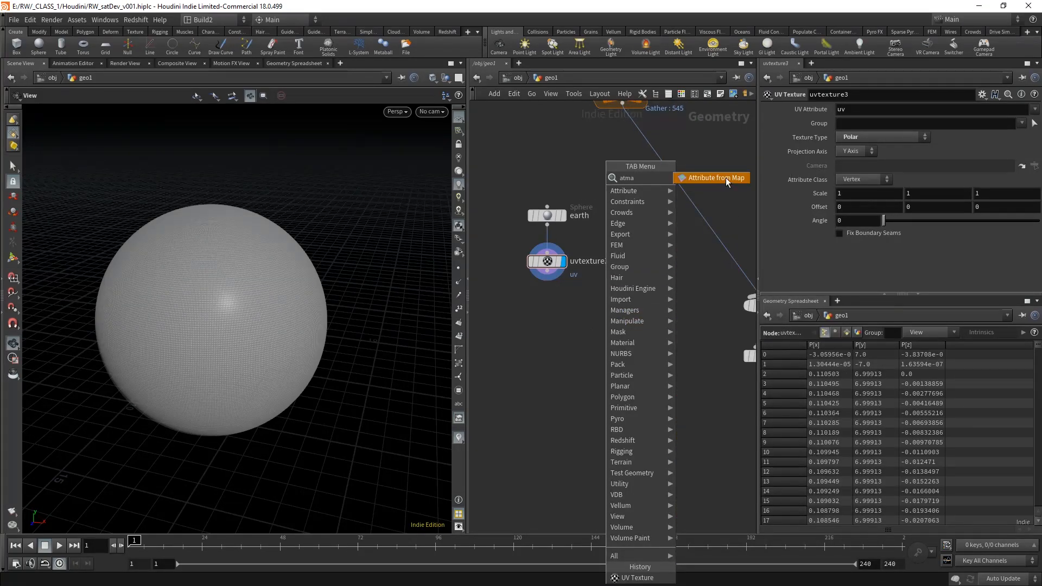
pyautogui.click(725, 178)
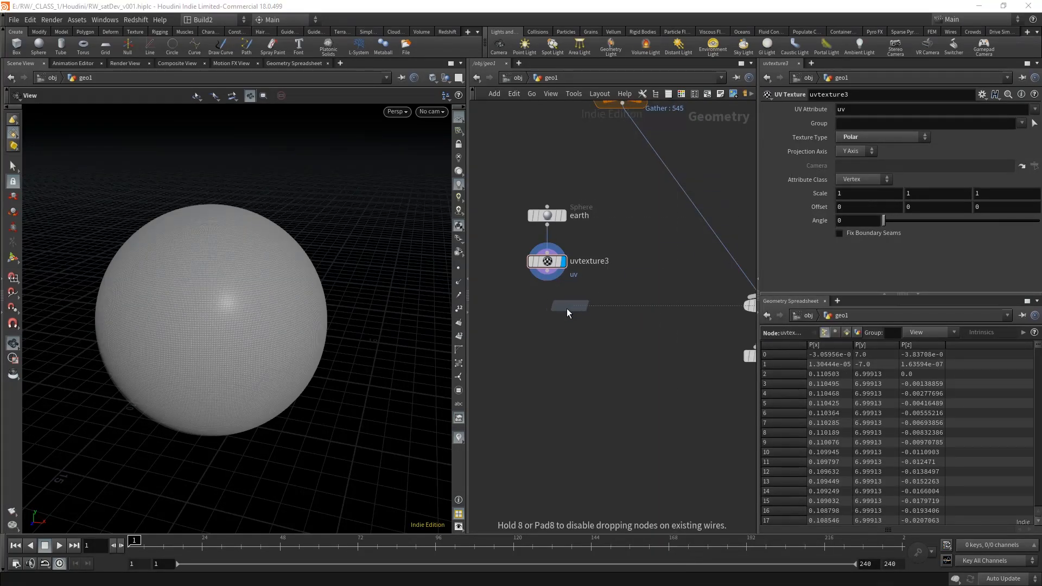
pyautogui.click(550, 307)
pyautogui.moveTo(549, 271); pyautogui.dragTo(547, 297)
pyautogui.click(564, 306)
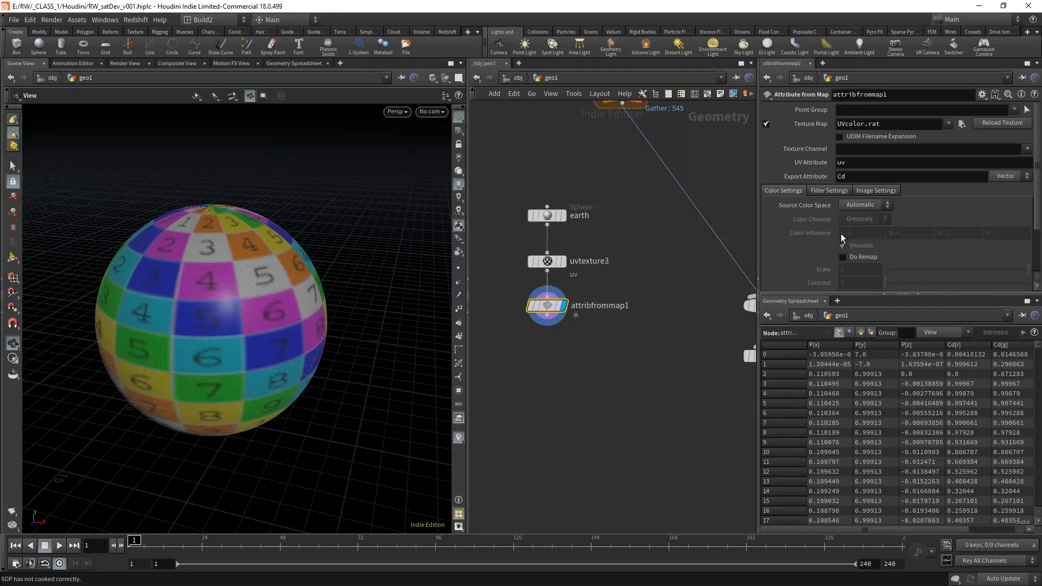
pyautogui.hotkey('ctrl', 'v')
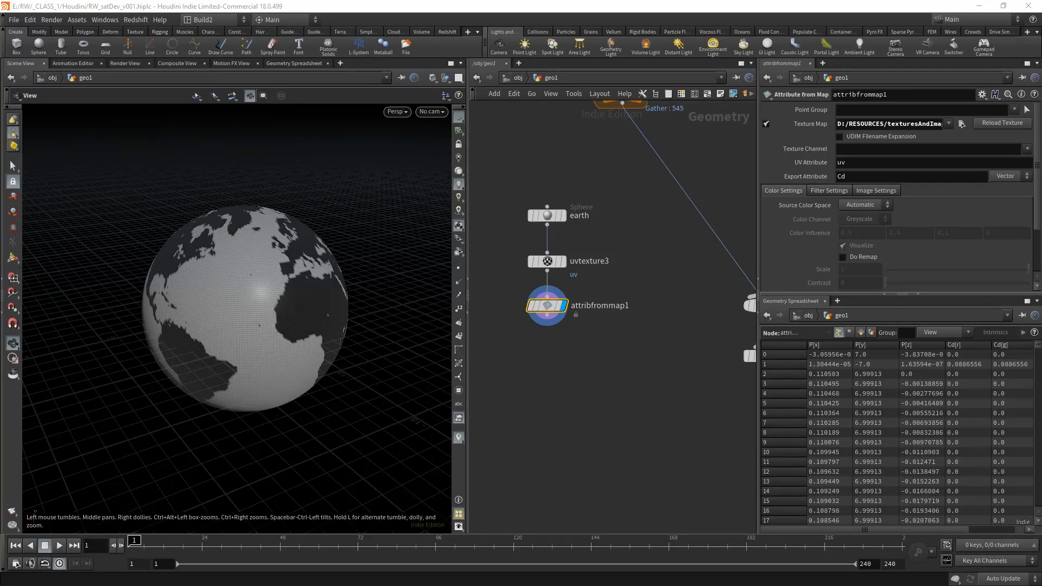
# - Switch to the browser and look through the Planet Earth Texture Maps page's available maps before returning to Houdini
pyautogui.hotkey('alt', 'Tab')
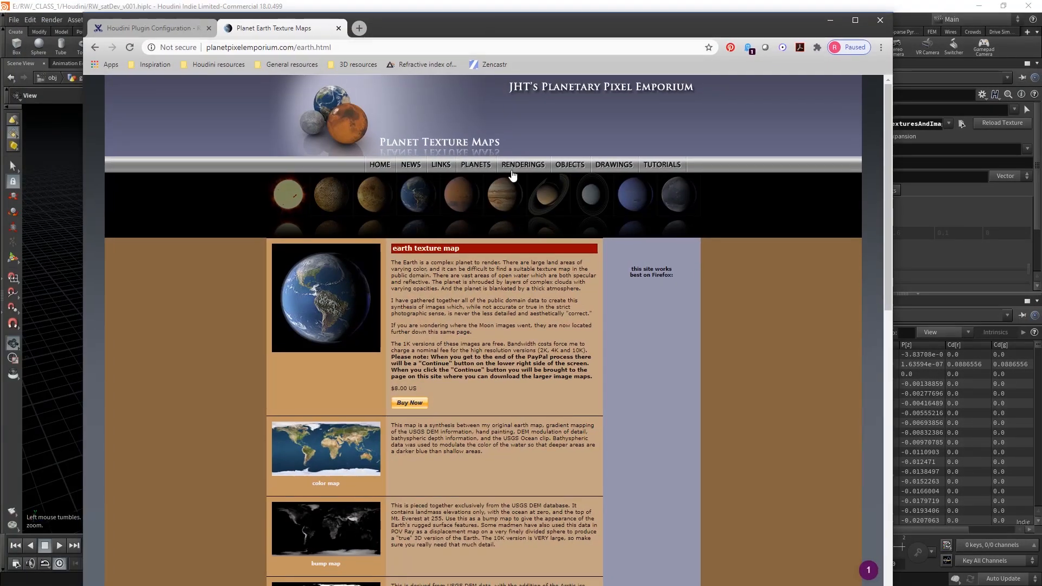
pyautogui.scroll(-1, 891, 207)
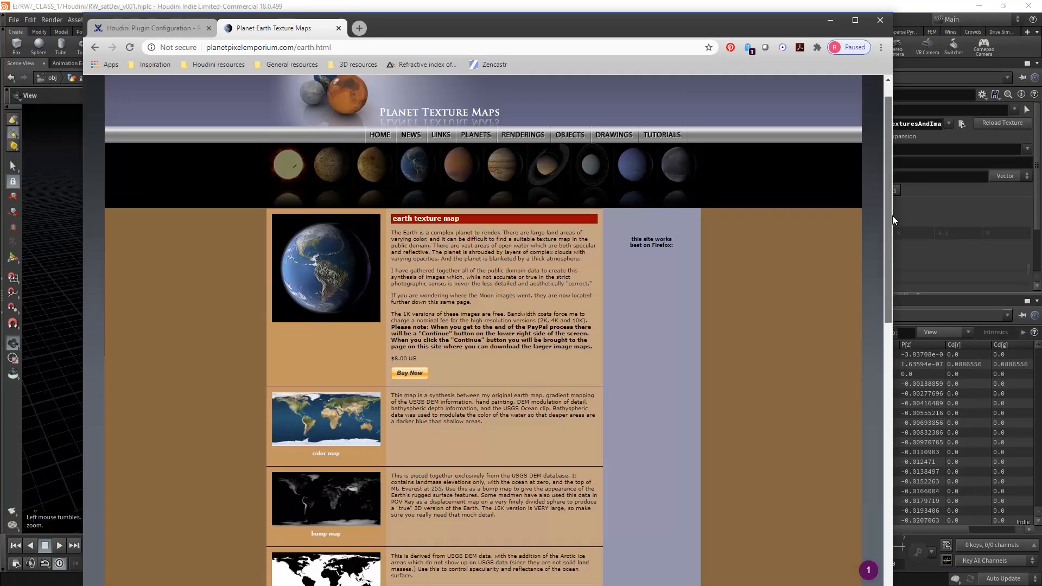
pyautogui.scroll(-3, 895, 220)
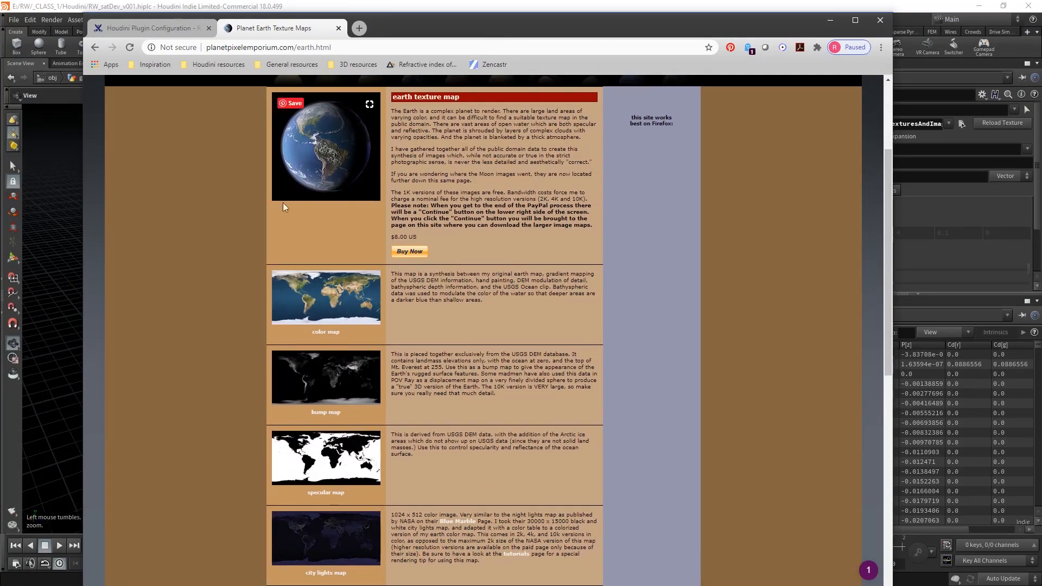
pyautogui.scroll(-2, 879, 219)
pyautogui.moveTo(897, 269); pyautogui.dragTo(721, 282)
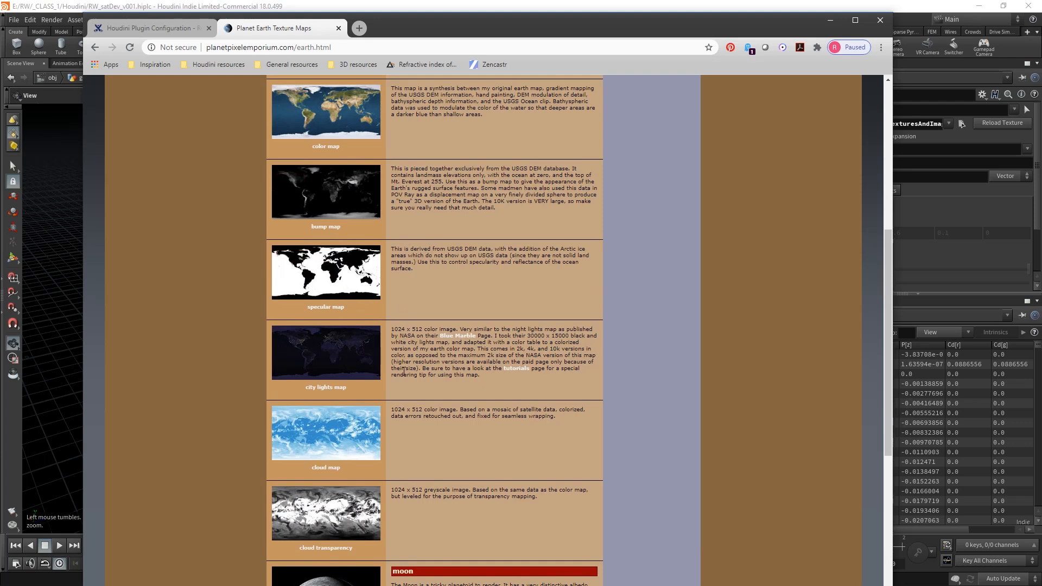
pyautogui.click(881, 20)
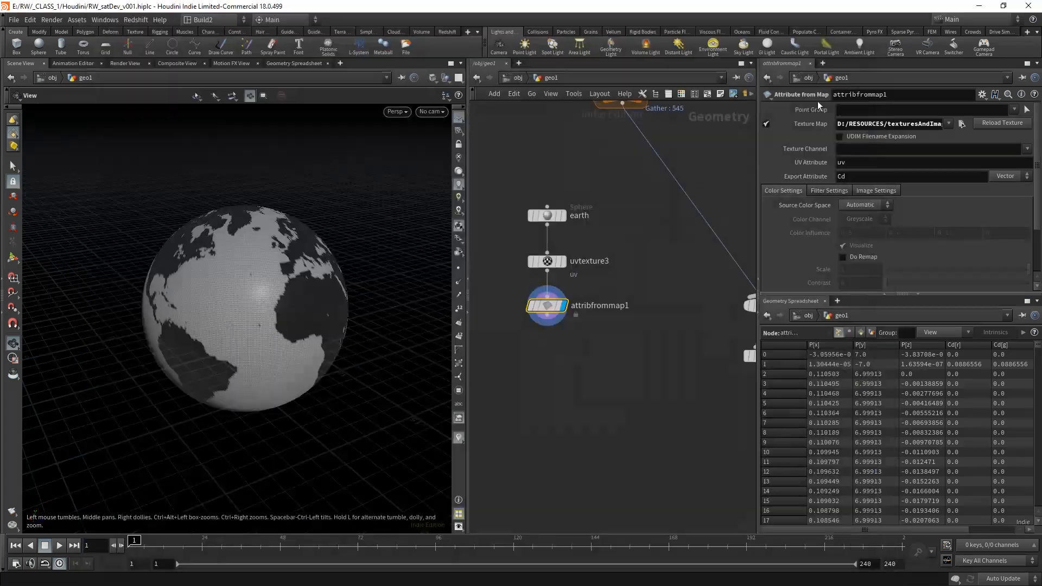
pyautogui.click(627, 379)
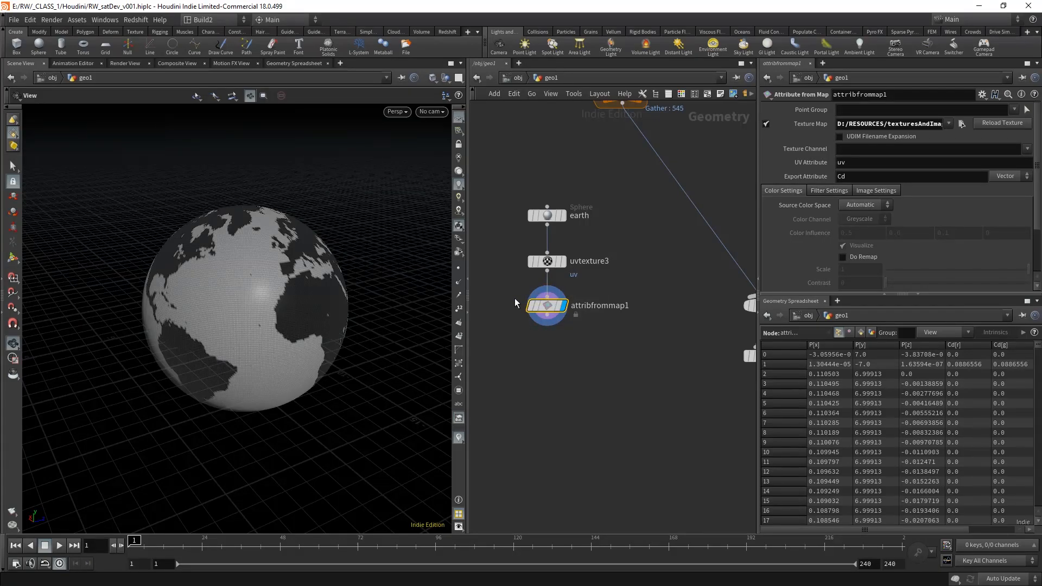
pyautogui.moveTo(235, 295)
pyautogui.mouseDown()
pyautogui.moveTo(326, 239)
pyautogui.moveTo(205, 272)
pyautogui.moveTo(217, 295)
pyautogui.mouseUp()
pyautogui.scroll(-5, 612, 356)
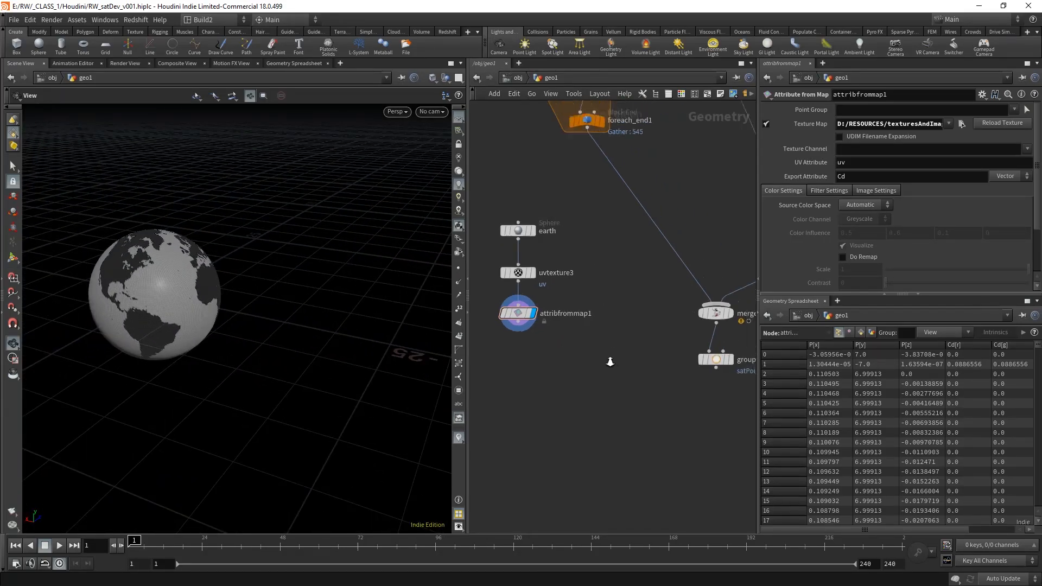
pyautogui.moveTo(563, 276); pyautogui.dragTo(559, 271)
pyautogui.moveTo(572, 332); pyautogui.dragTo(522, 304)
pyautogui.click(561, 357)
pyautogui.scroll(3, 592, 353)
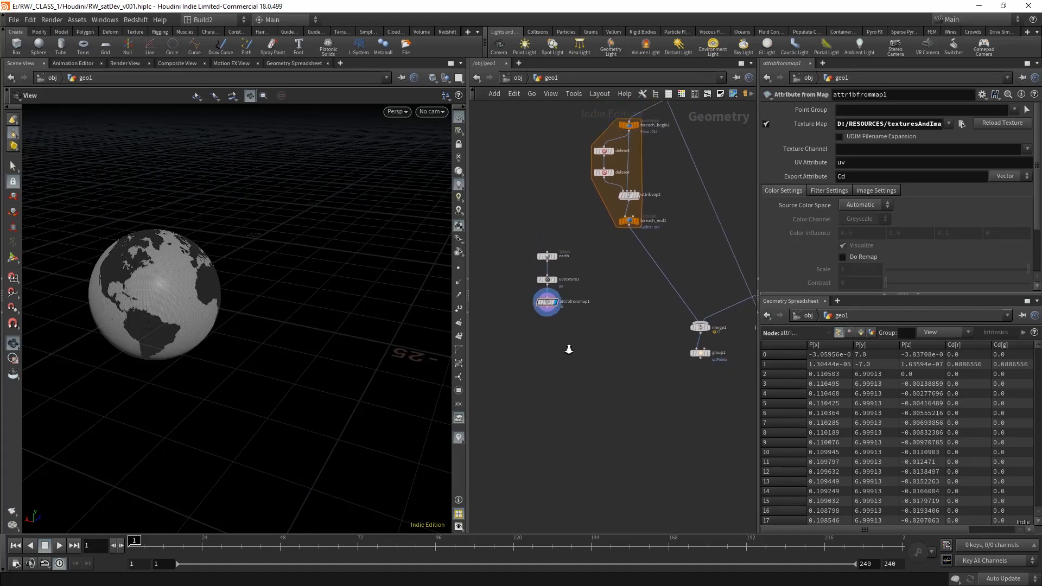
pyautogui.moveTo(583, 333); pyautogui.dragTo(585, 332, button='right')
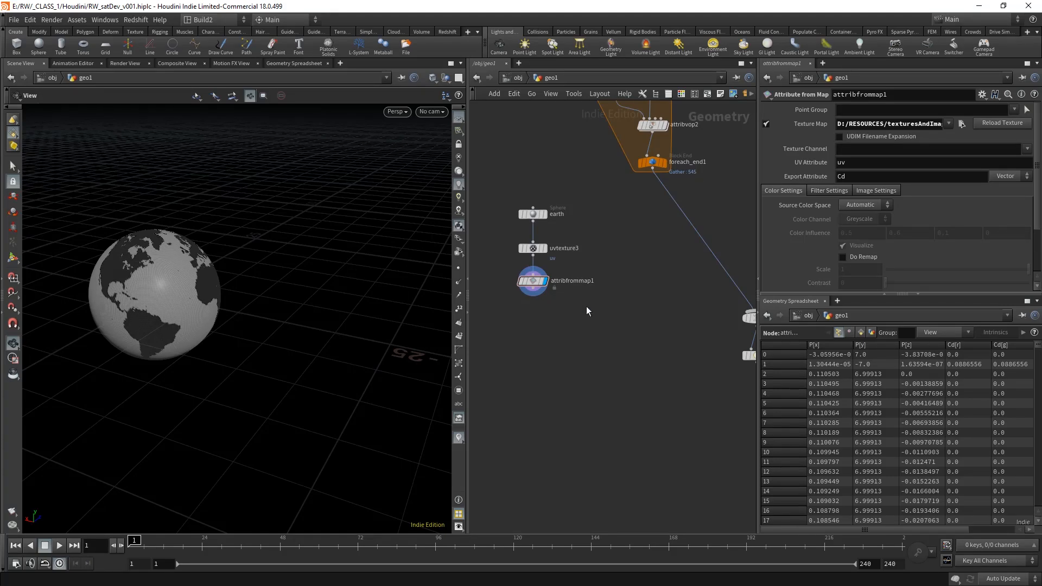
pyautogui.scroll(3, 586, 340)
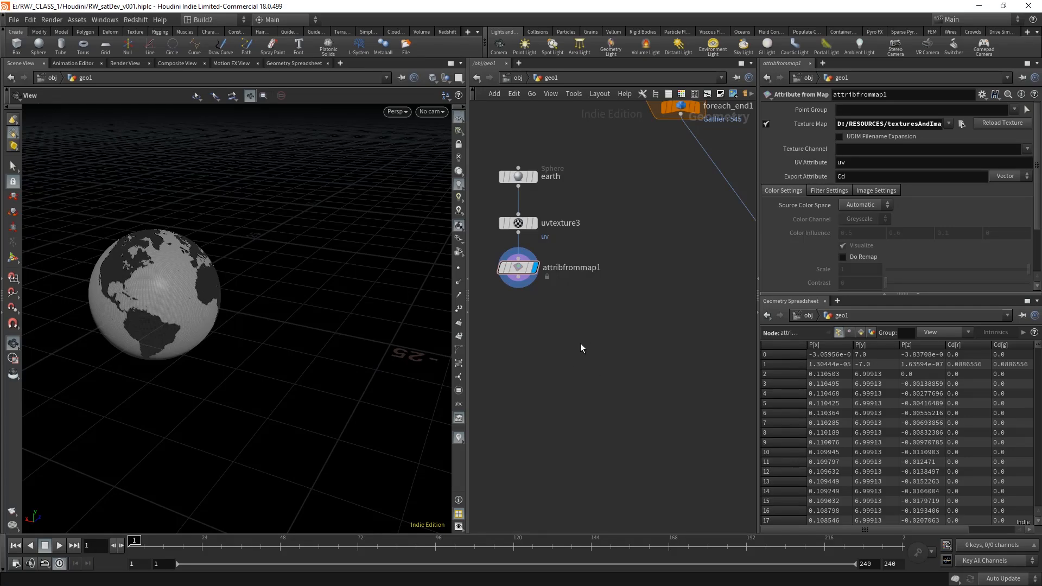
# - Add a Transform node, connect it after the Attribute from Map node, and display it
pyautogui.moveTo(555, 347); pyautogui.dragTo(579, 353, button='middle')
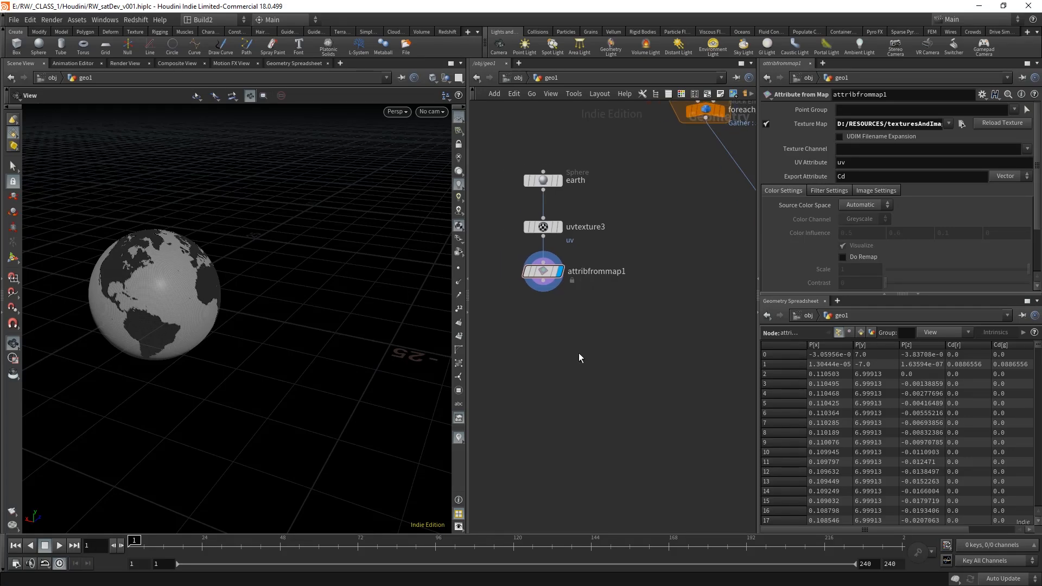
pyautogui.press('Tab')
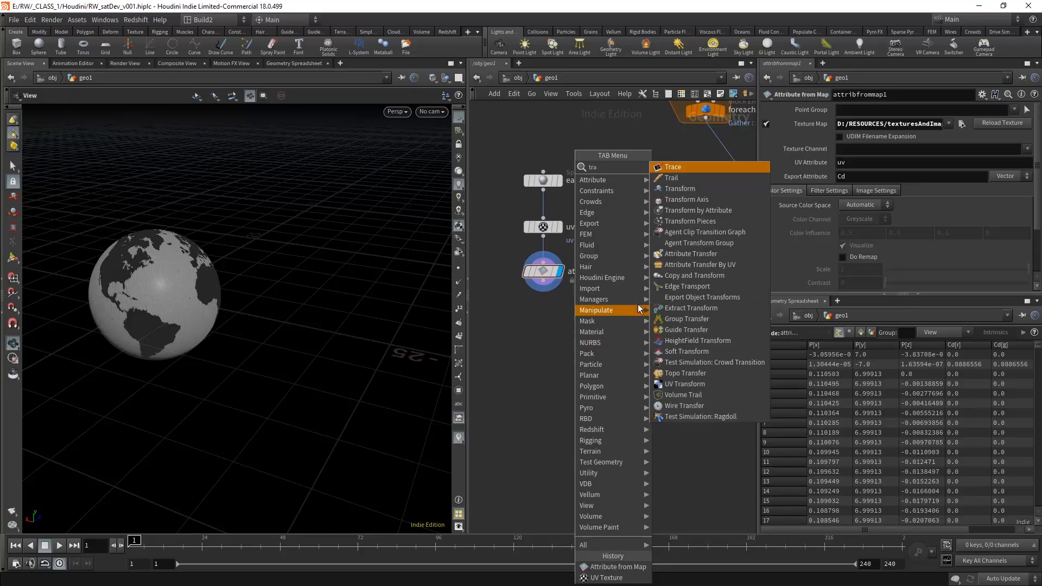
pyautogui.click(709, 178)
pyautogui.click(577, 335)
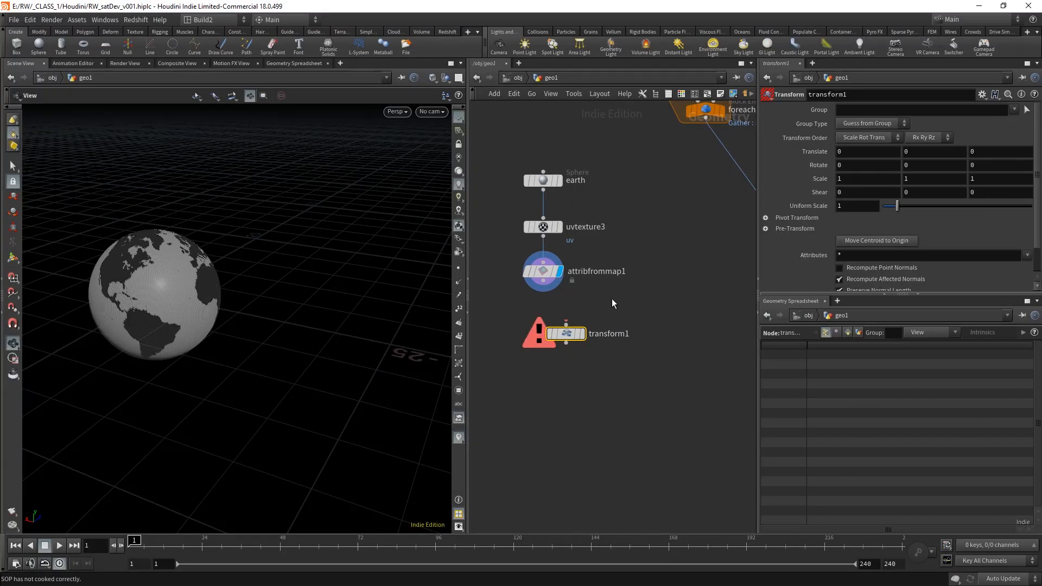
pyautogui.moveTo(578, 333); pyautogui.dragTo(543, 281)
pyautogui.click(529, 334)
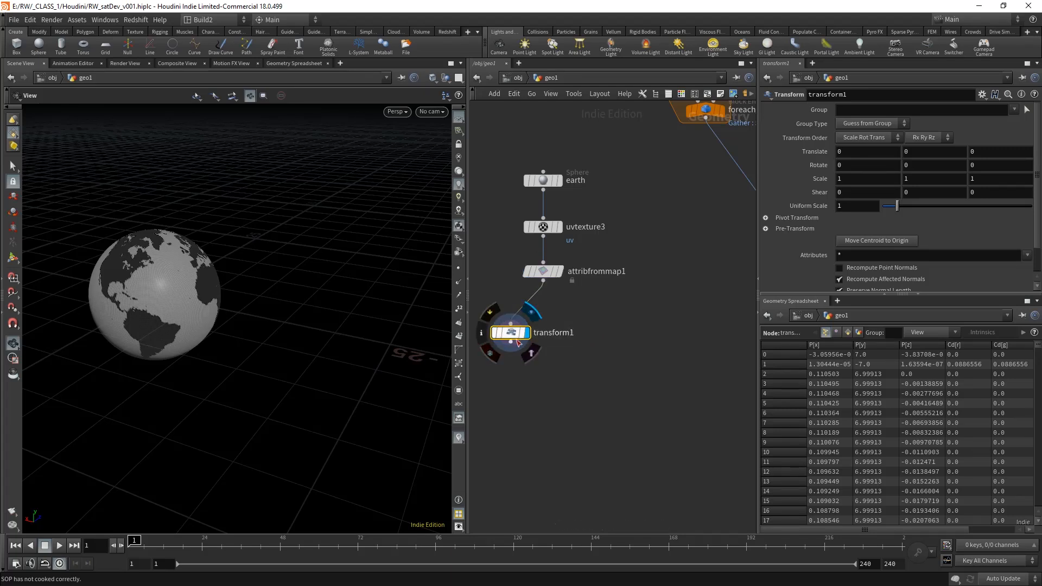
# - Rename the Transform node as transform_rotate
pyautogui.doubleClick(573, 333)
pyautogui.moveTo(573, 333); pyautogui.dragTo(593, 338)
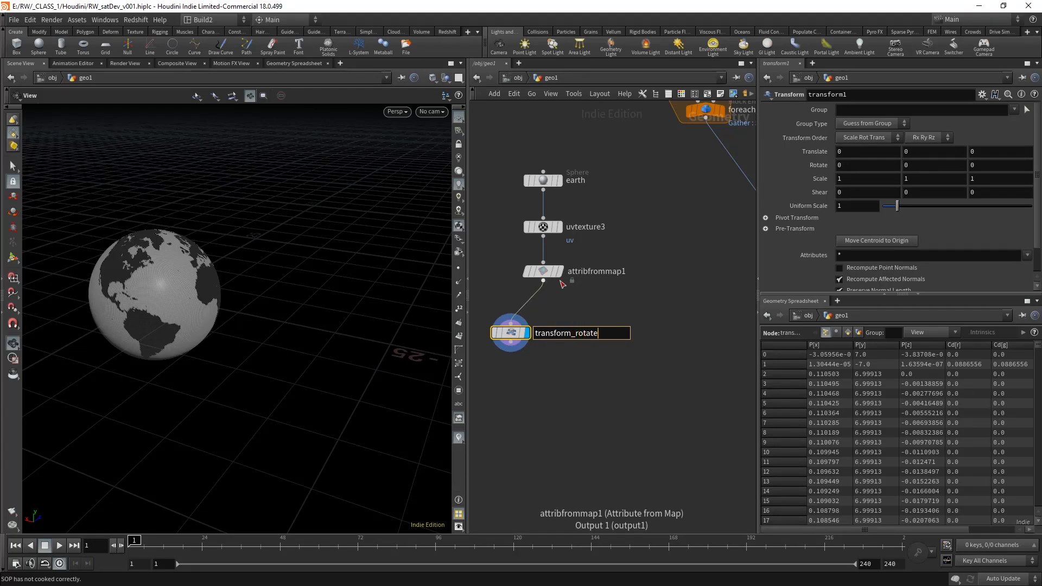
pyautogui.press('Return')
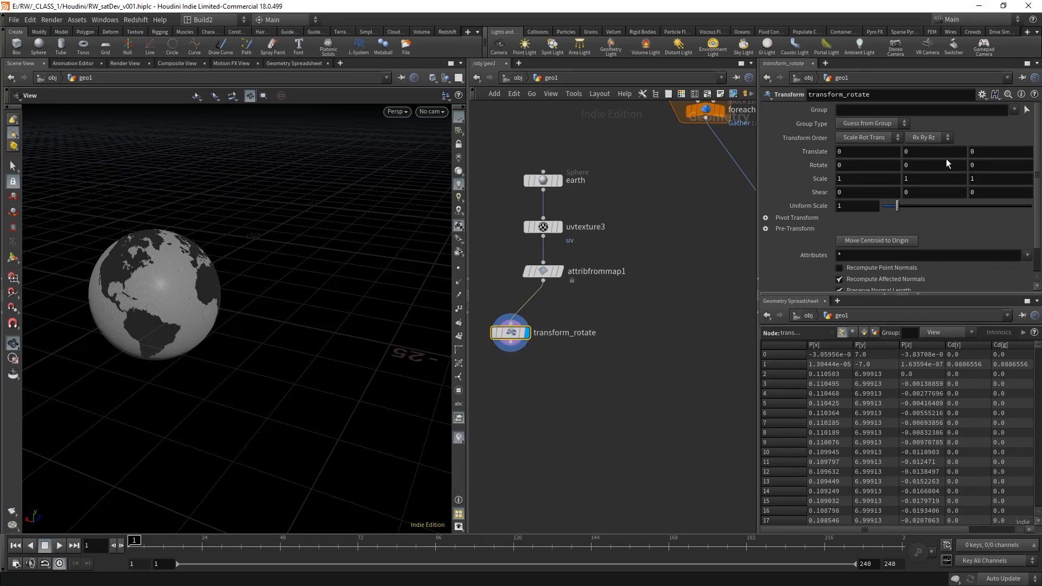
# - Drive the Y rotation of transform_rotate with the time expression $T
pyautogui.moveTo(915, 165); pyautogui.dragTo(956, 174, button='middle')
pyautogui.moveTo(889, 162); pyautogui.dragTo(873, 164)
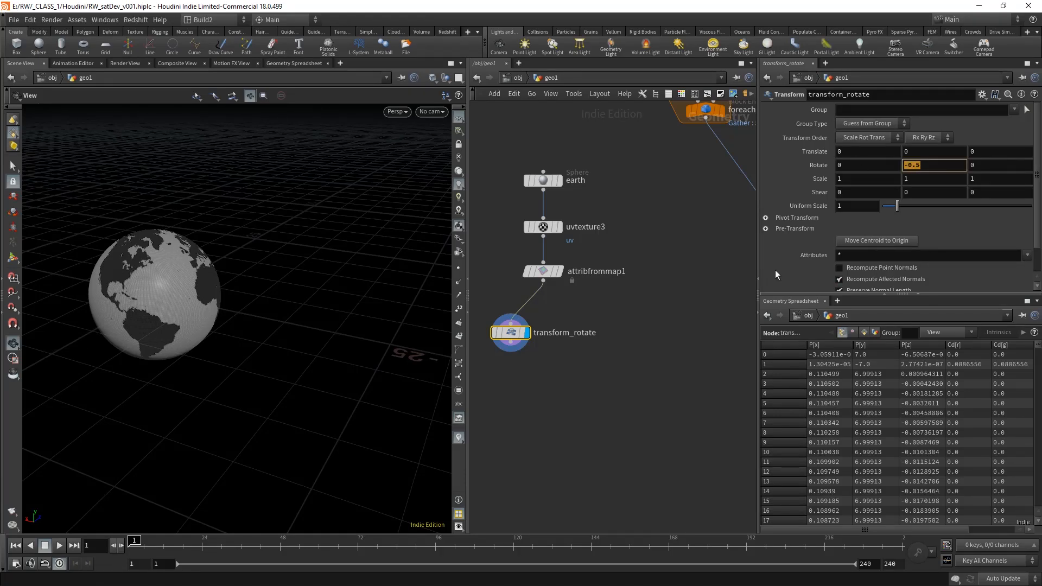
pyautogui.write('$T')
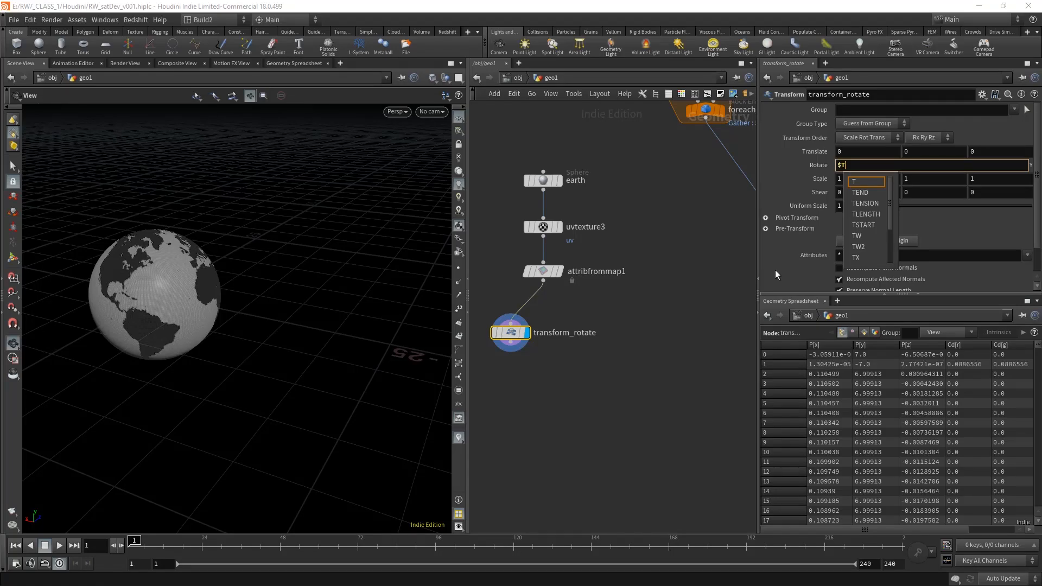
pyautogui.press('Return')
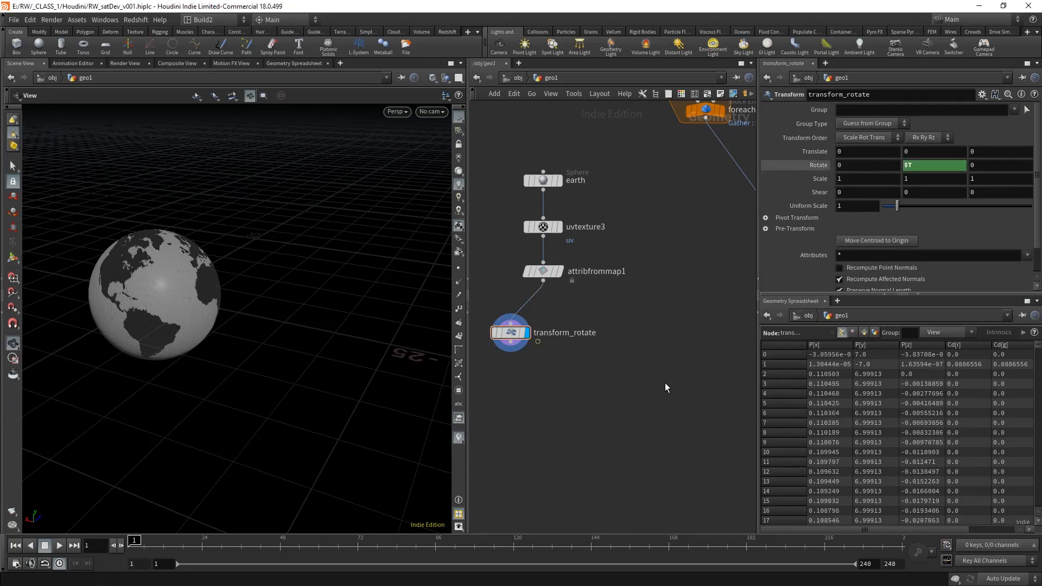
# - Play the timeline to check the globe's rotation speed, and return to the first frame
pyautogui.press('Up')
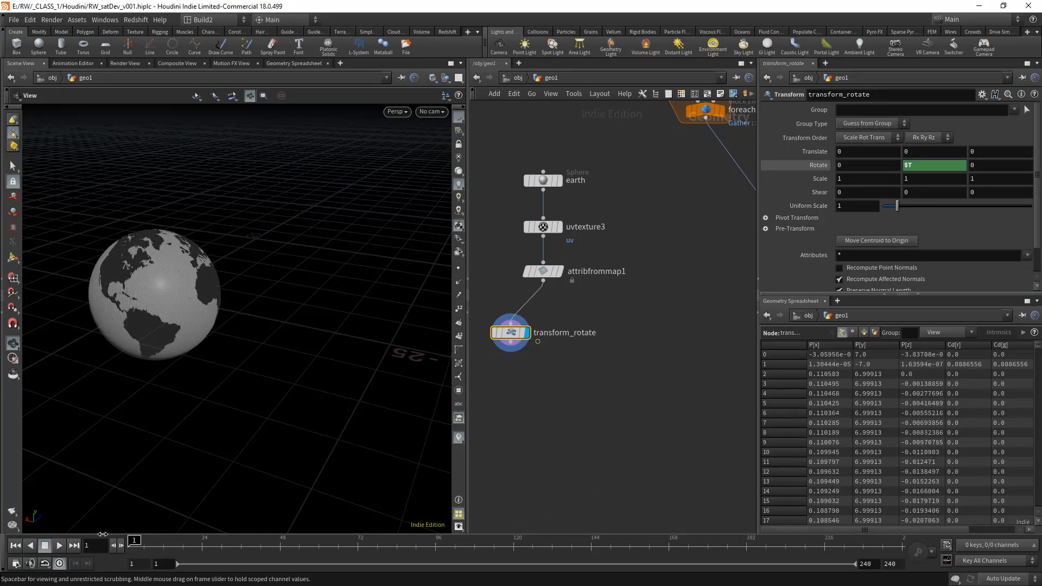
pyautogui.click(50, 546)
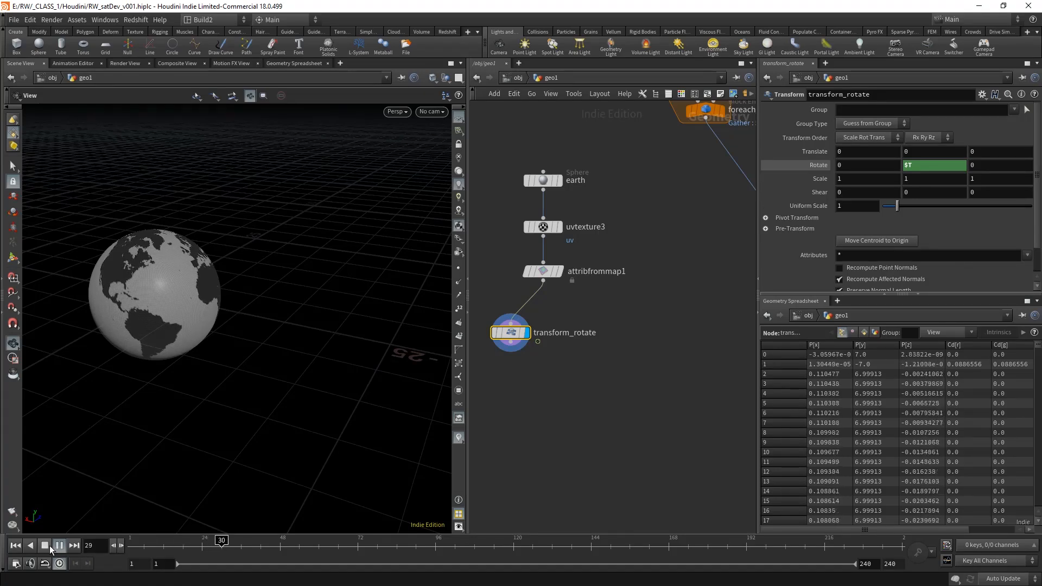
pyautogui.click(48, 547)
pyautogui.click(17, 547)
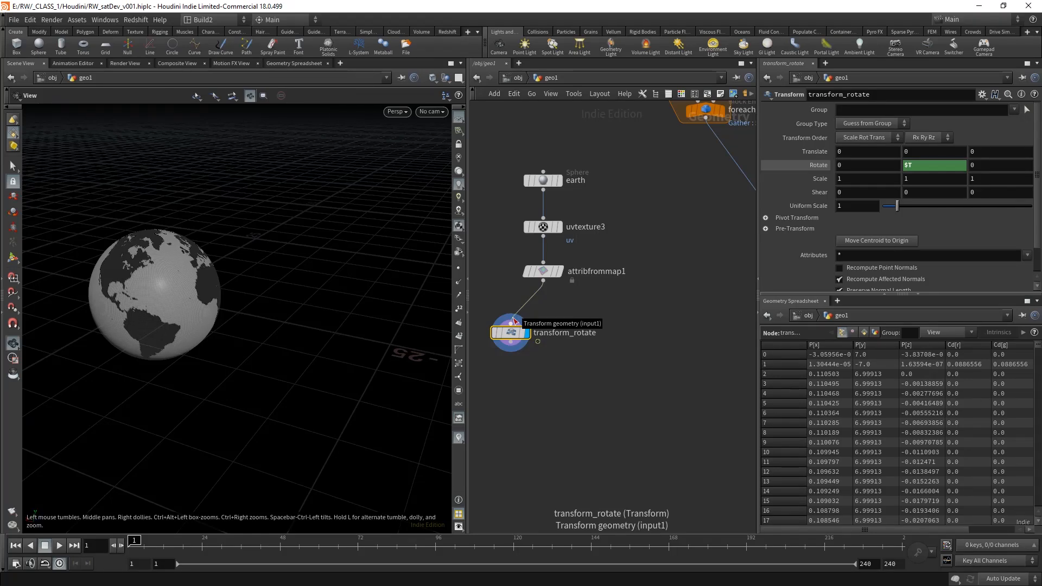
# - Change the Y rotation expression to $T * 10 and preview the faster spin, ending at the first frame
pyautogui.click(936, 168)
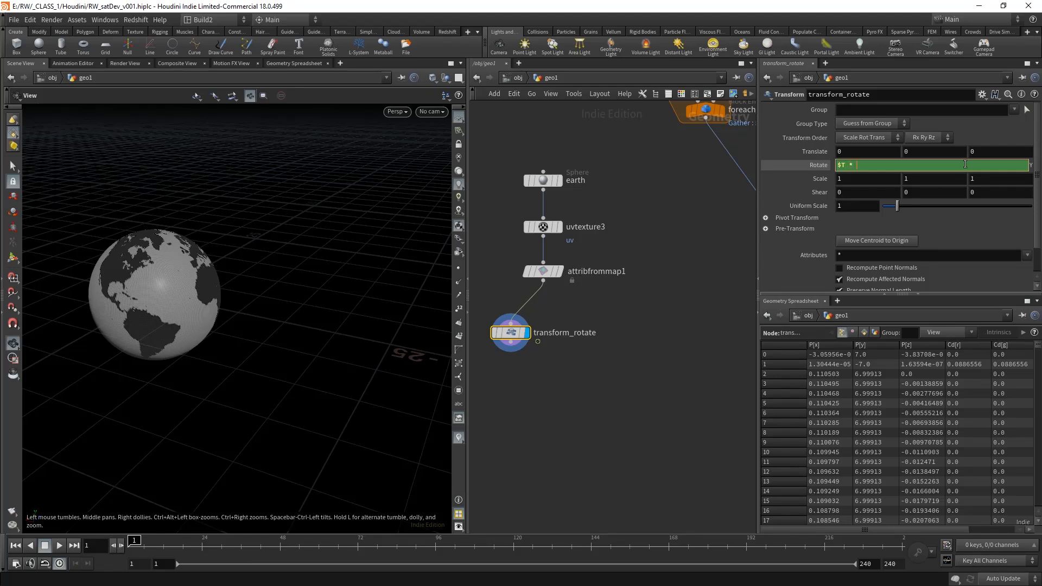
pyautogui.press('Return')
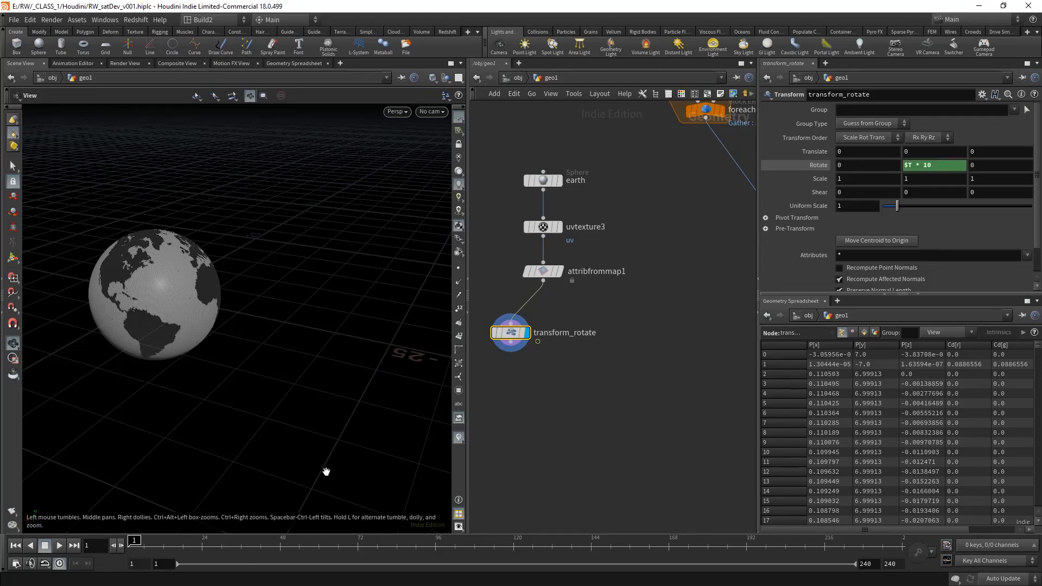
pyautogui.click(57, 546)
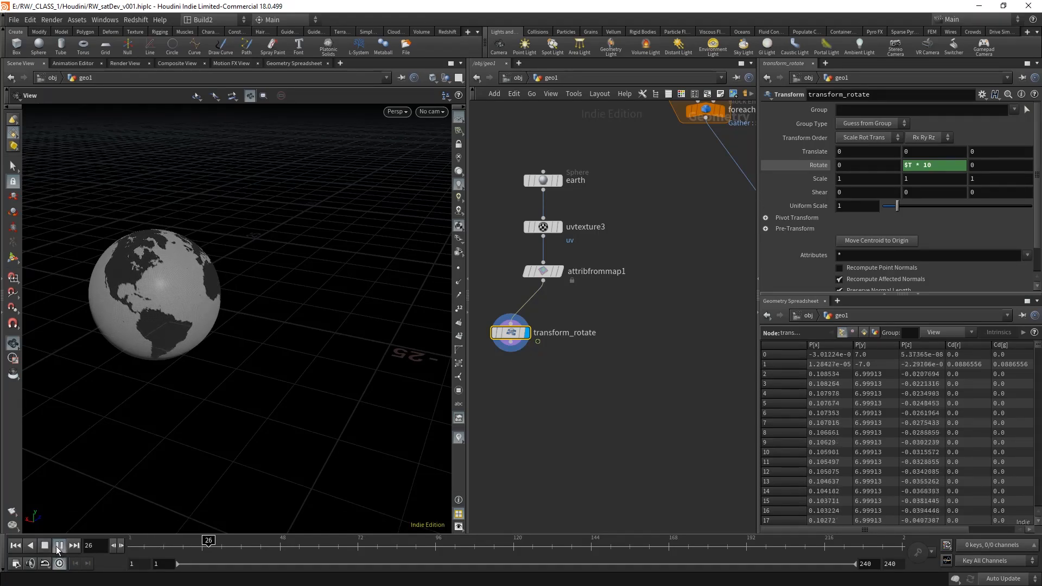
pyautogui.click(45, 545)
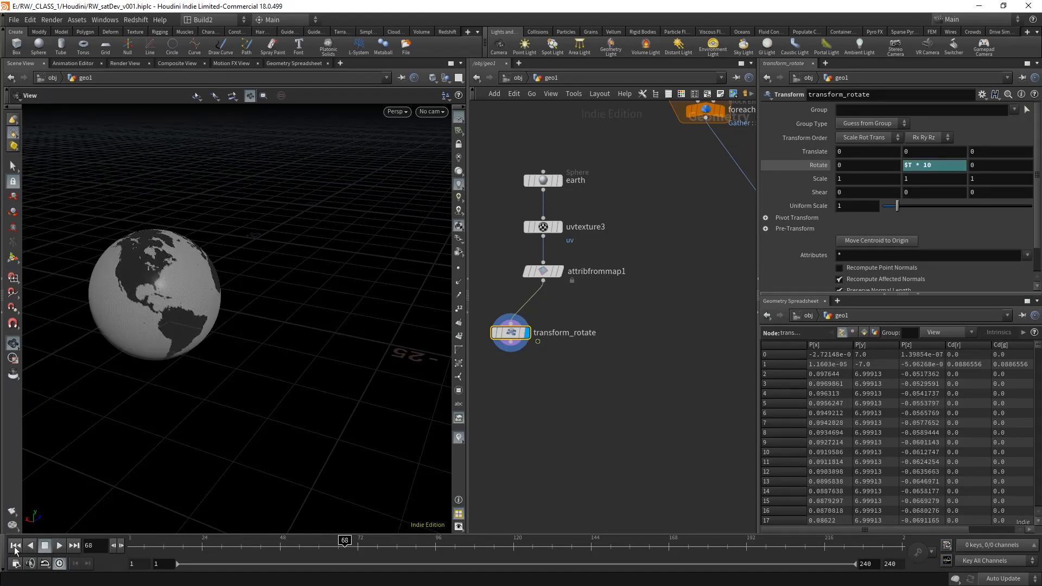
pyautogui.click(15, 545)
# - Move the transform_rotate node aside to clear space for a second branch below the Attribute from Map node
pyautogui.moveTo(473, 313); pyautogui.dragTo(586, 363)
pyautogui.moveTo(548, 373); pyautogui.dragTo(595, 344, button='middle')
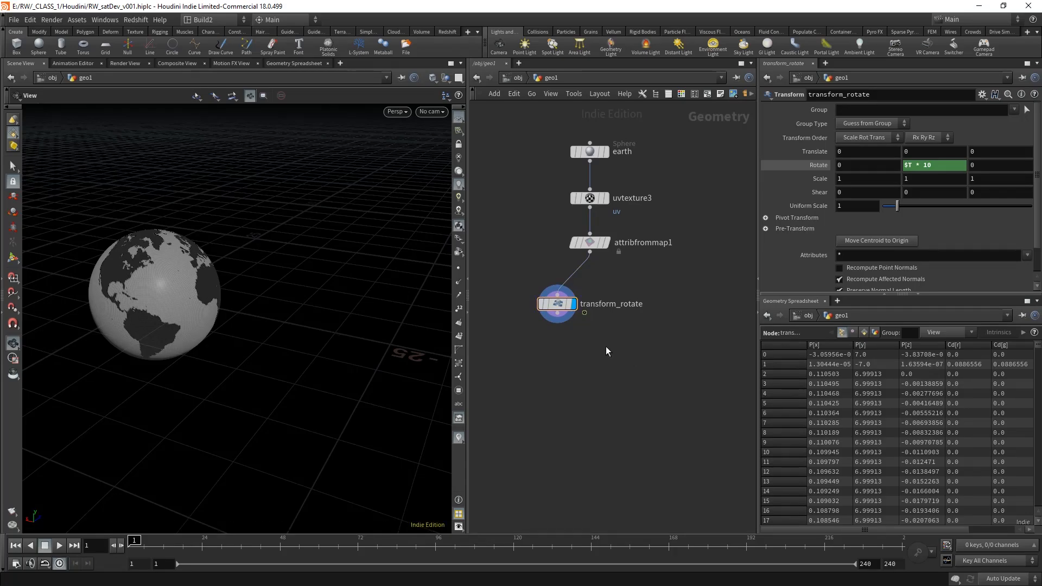
pyautogui.moveTo(559, 307); pyautogui.dragTo(521, 313)
pyautogui.moveTo(619, 342); pyautogui.dragTo(570, 381, button='middle')
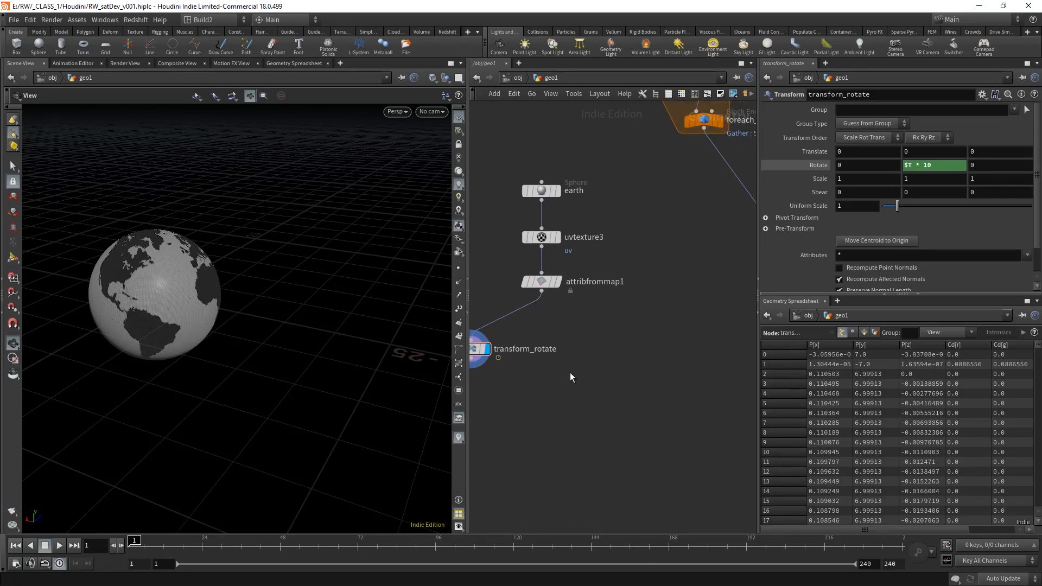
# - Add an Attribute VOP node beside transform_rotate and connect its first input to the Attribute from Map node
pyautogui.press('Tab')
pyautogui.write('atv')
pyautogui.click(683, 158)
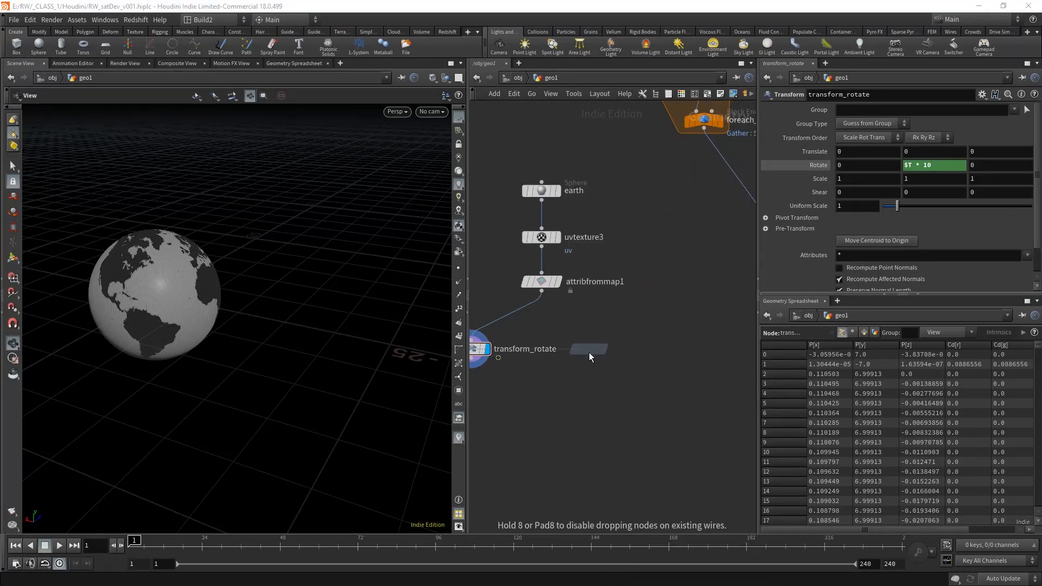
pyautogui.click(590, 352)
pyautogui.moveTo(542, 247); pyautogui.dragTo(576, 340)
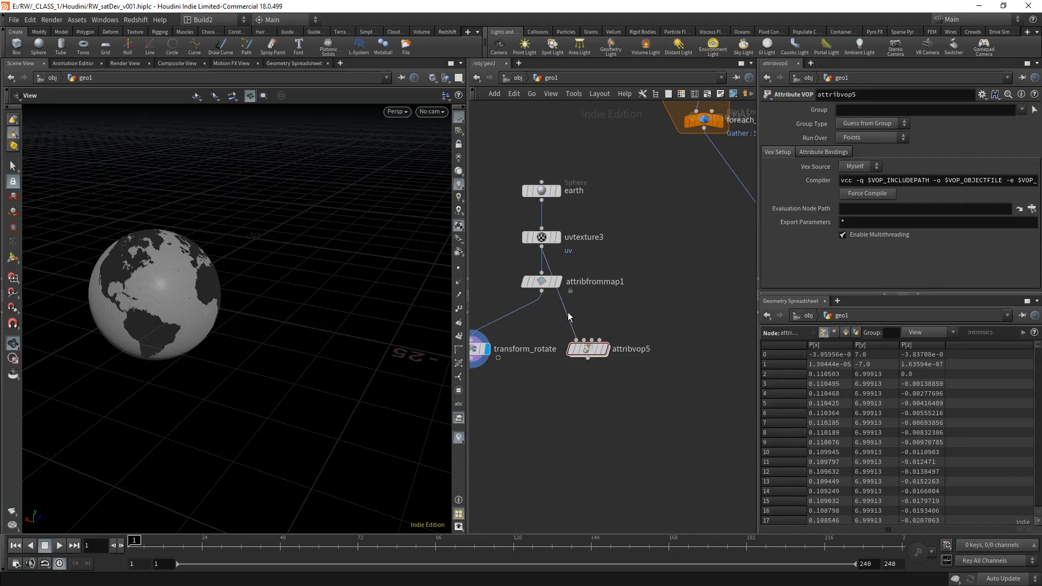
pyautogui.click(541, 292)
pyautogui.click(577, 340)
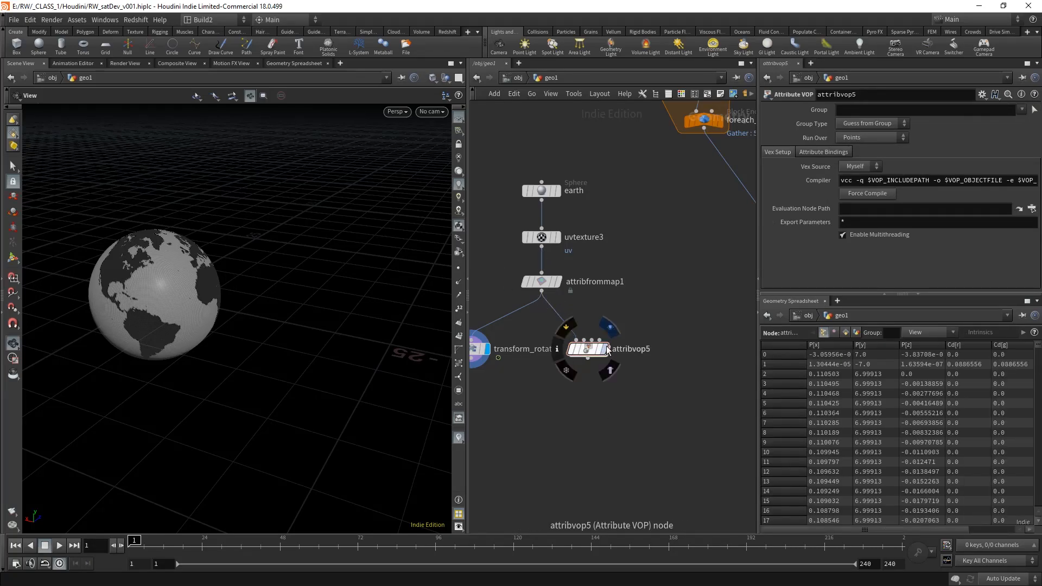
# - Go inside the Attribute VOP and add a Transform Matrix node between the global parameters and output nodes
pyautogui.doubleClick(584, 349)
pyautogui.moveTo(548, 288); pyautogui.dragTo(501, 226)
pyautogui.moveTo(714, 239); pyautogui.dragTo(752, 233)
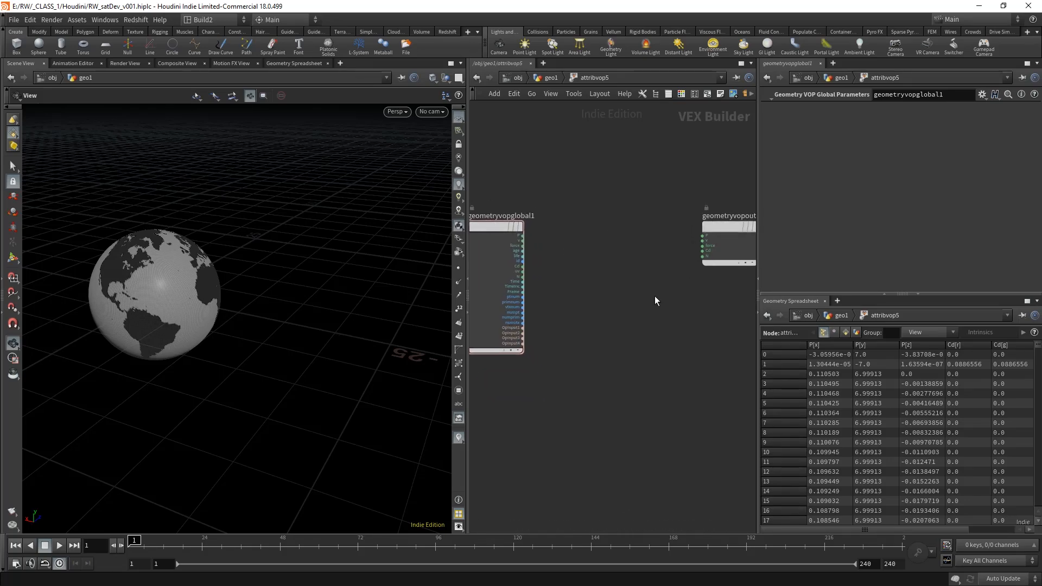
pyautogui.press('Tab')
pyautogui.write('tr')
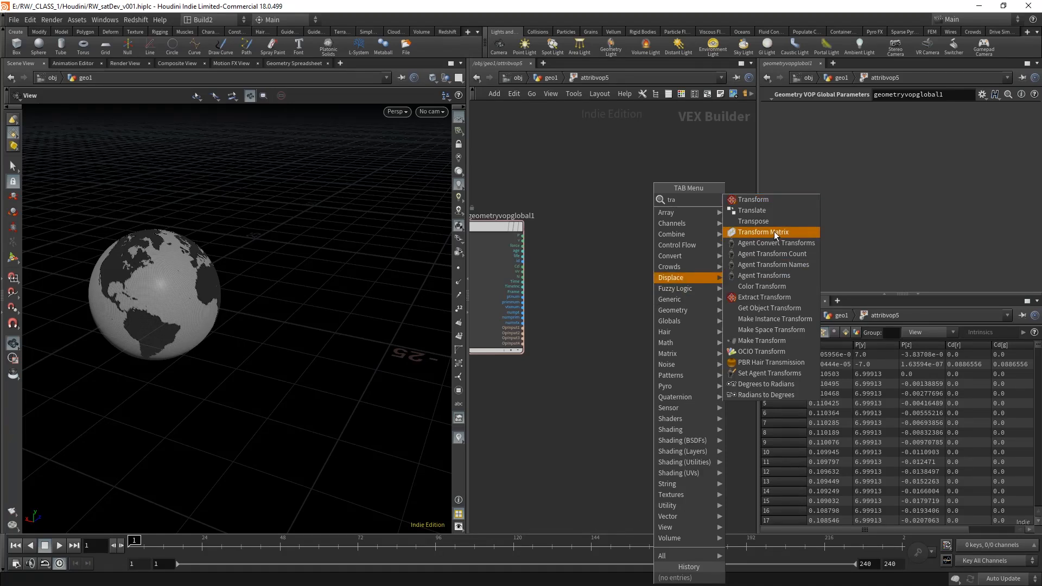
pyautogui.click(775, 232)
pyautogui.click(605, 277)
pyautogui.scroll(3, 594, 356)
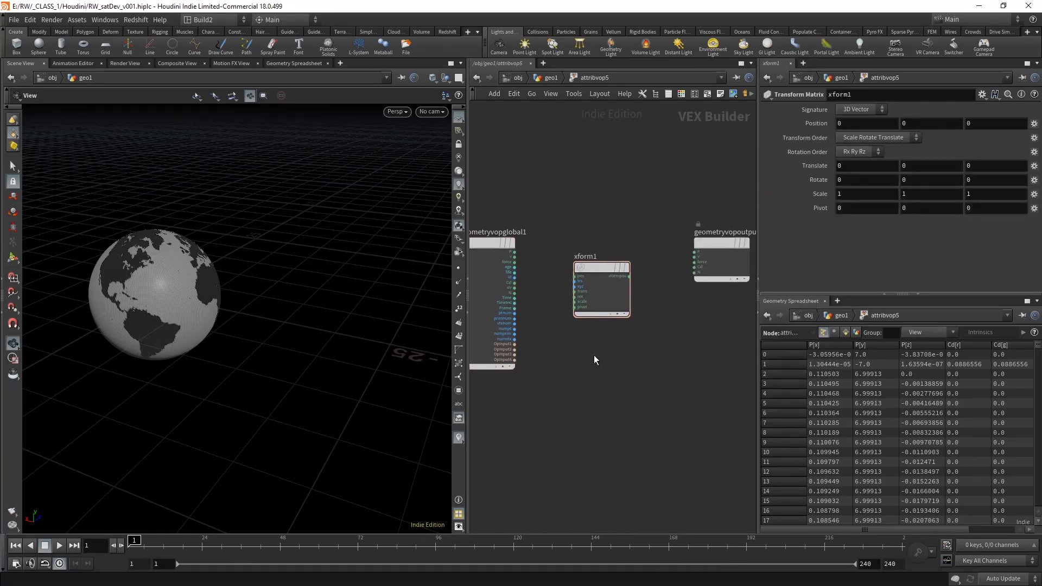
# - Connect global P to the Transform Matrix's position input and its transformed position to the geometry output's P
pyautogui.moveTo(584, 263); pyautogui.dragTo(510, 225)
pyautogui.moveTo(622, 248); pyautogui.dragTo(619, 216)
pyautogui.moveTo(693, 274); pyautogui.dragTo(632, 280, button='middle')
pyautogui.click(592, 238)
pyautogui.click(683, 238)
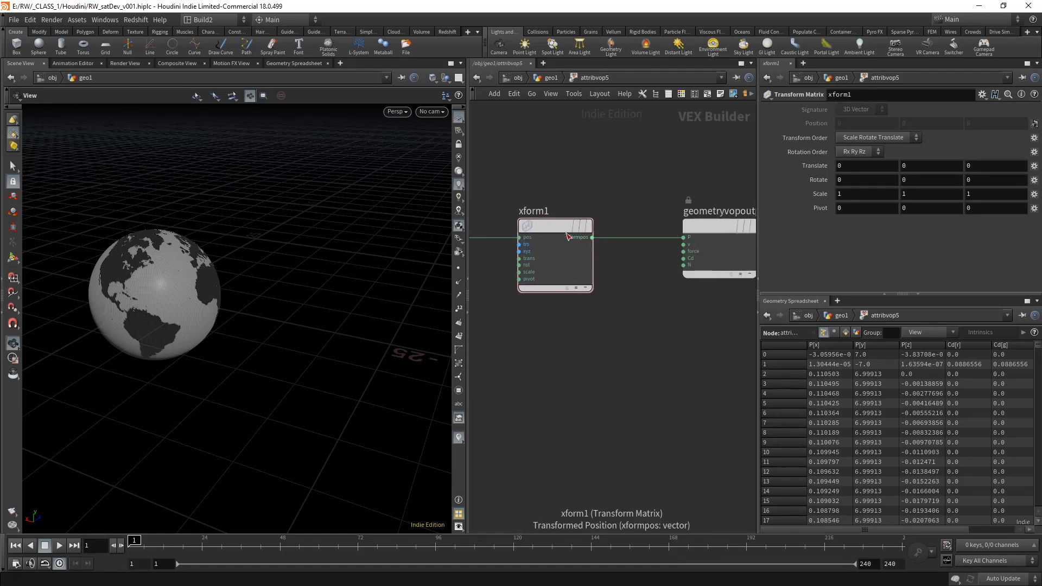
# - Move the Transform Matrix and geometry output nodes away from the global parameters to clear space between them
pyautogui.moveTo(566, 229); pyautogui.dragTo(607, 229)
pyautogui.moveTo(702, 355); pyautogui.dragTo(551, 209)
pyautogui.moveTo(606, 227); pyautogui.dragTo(665, 225)
pyautogui.click(667, 265)
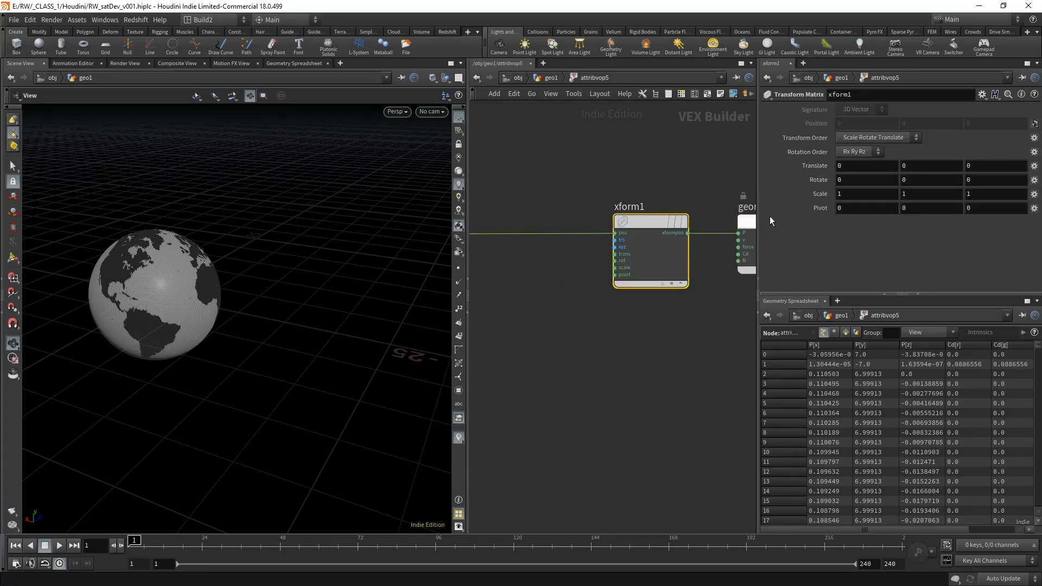
# - Test the Transform Matrix by changing its Y rotation to 30, and reset it to 0
pyautogui.moveTo(916, 179); pyautogui.dragTo(961, 142, button='middle')
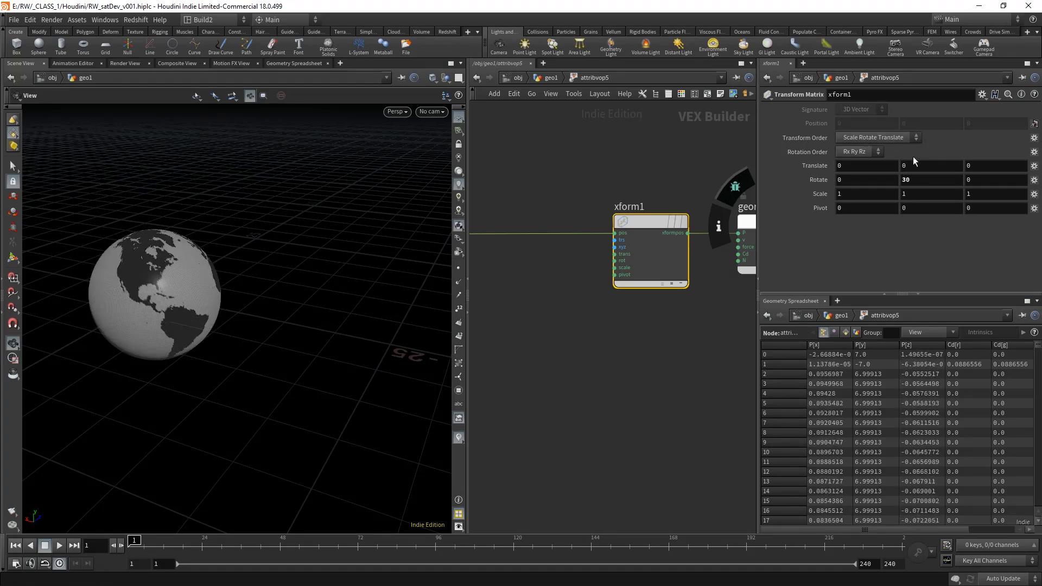
pyautogui.click(922, 180)
pyautogui.write('0')
pyautogui.press('Return')
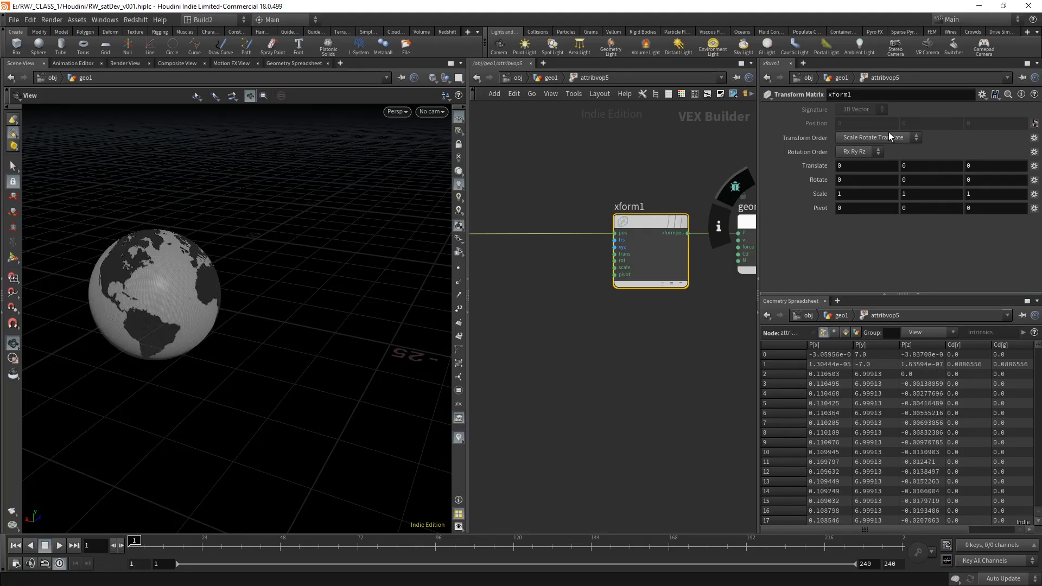
pyautogui.click(571, 354)
pyautogui.moveTo(595, 348); pyautogui.dragTo(628, 329, button='middle')
pyautogui.scroll(-1, 654, 338)
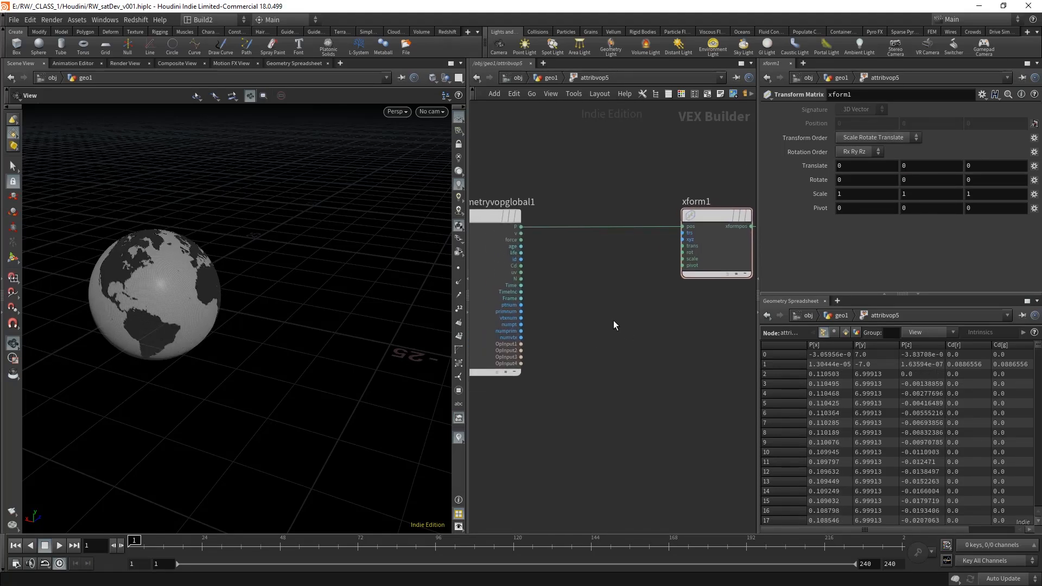
pyautogui.click(521, 286)
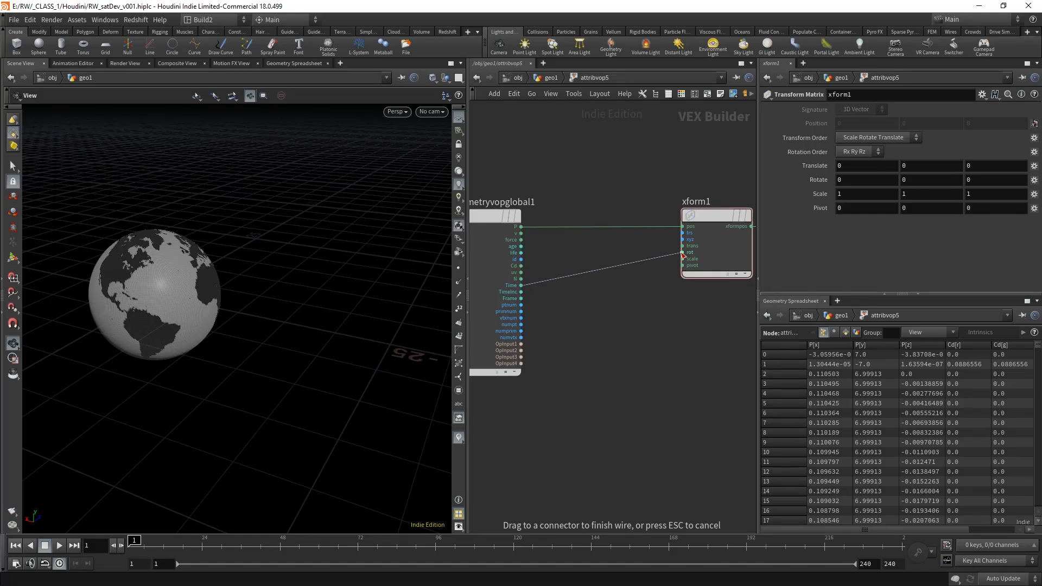
pyautogui.press('Escape')
# - Add a Float to Vector node below the main wire and connect its vector output to the Transform Matrix's rot input
pyautogui.press('Tab')
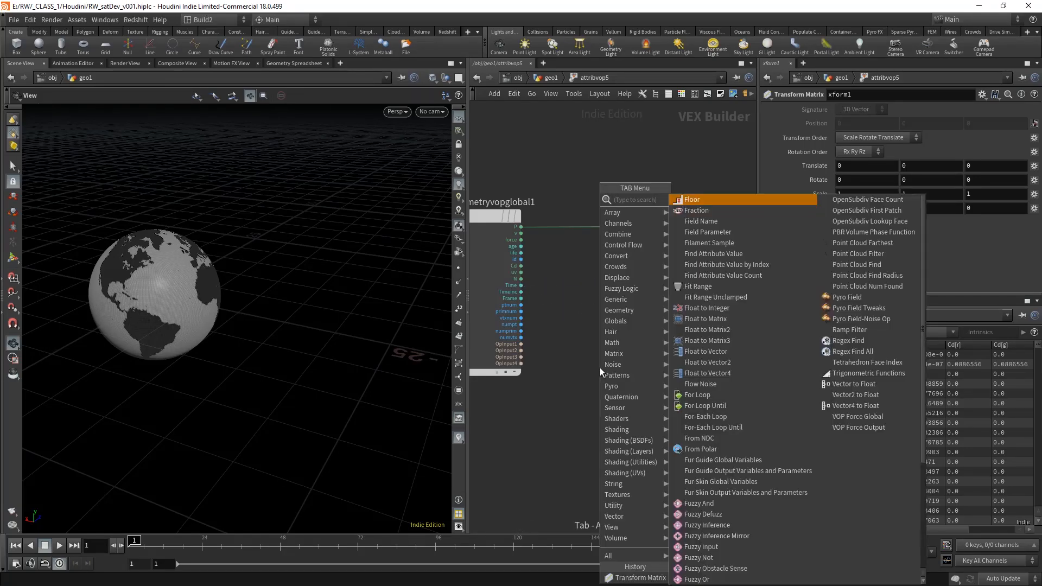
pyautogui.moveTo(601, 366)
pyautogui.click(705, 210)
pyautogui.click(629, 323)
pyautogui.moveTo(697, 360); pyautogui.dragTo(585, 365, button='middle')
pyautogui.moveTo(733, 378); pyautogui.dragTo(508, 182)
pyautogui.moveTo(512, 299); pyautogui.dragTo(662, 260)
# - Connect global Time to the Float to Vector's second component and preview the animation from the first frame
pyautogui.click(597, 374)
pyautogui.moveTo(576, 381); pyautogui.dragTo(686, 384, button='middle')
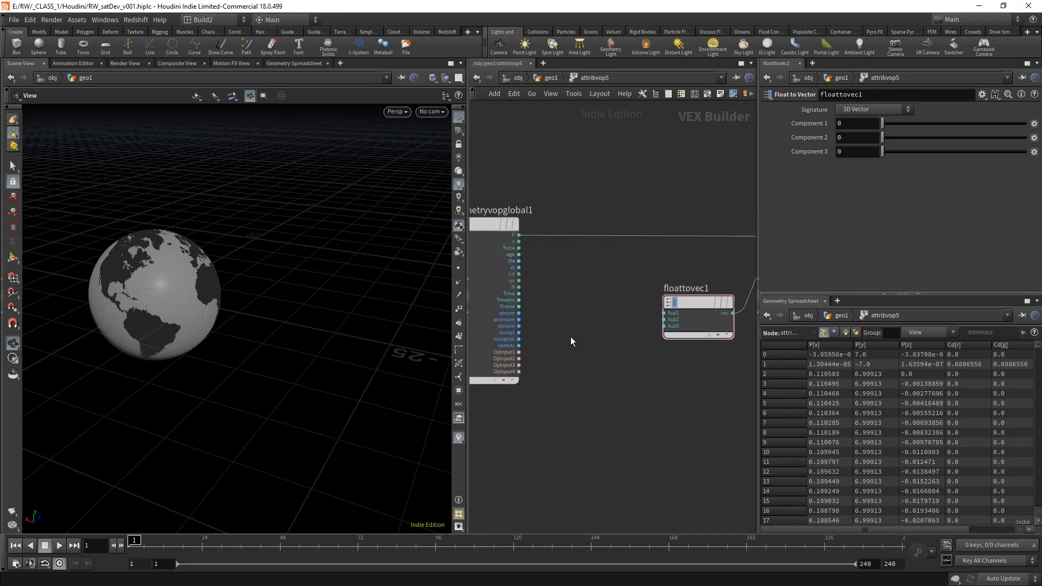
pyautogui.moveTo(519, 294); pyautogui.dragTo(657, 322)
pyautogui.click(60, 545)
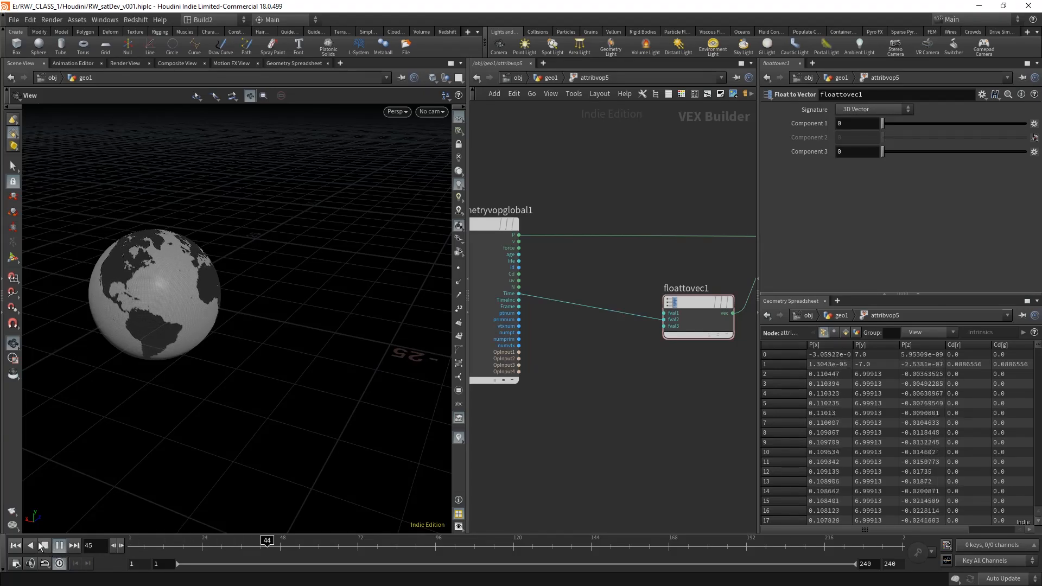
pyautogui.click(43, 545)
pyautogui.click(15, 545)
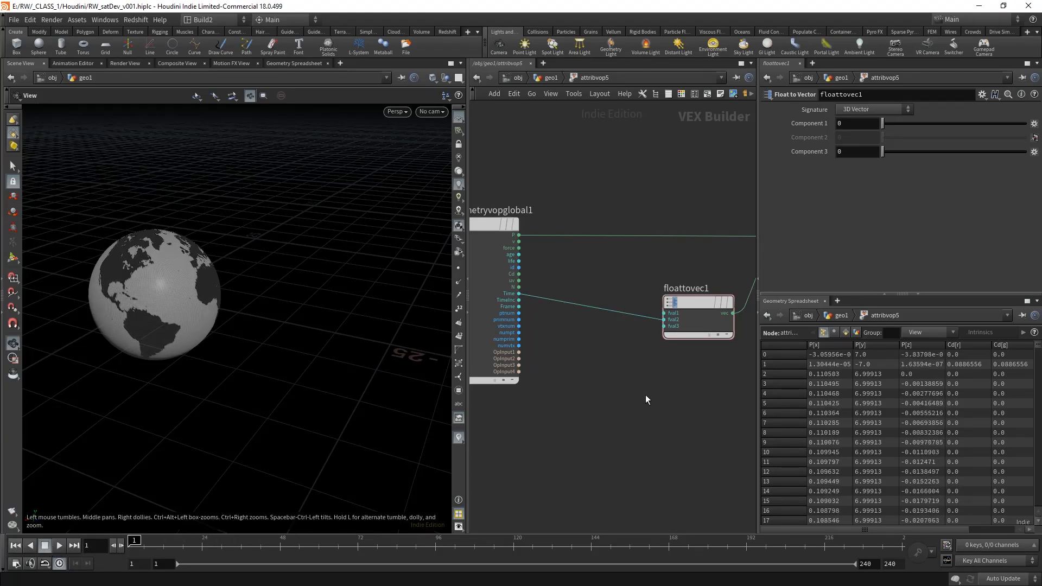
# - Insert a Multiply node on the wire between global Time and the Float to Vector's second component
pyautogui.press('Tab')
pyautogui.write('mul')
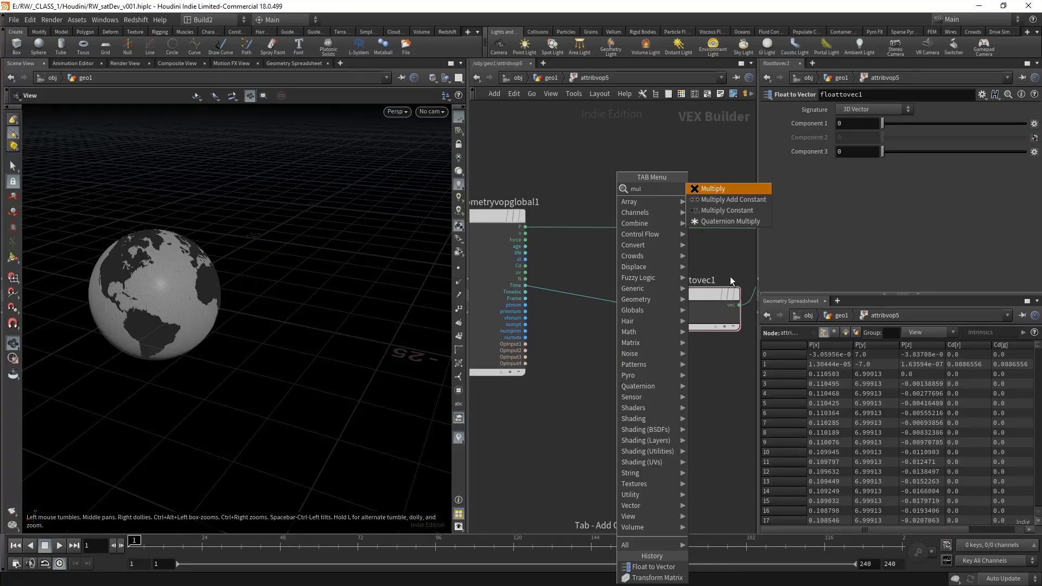
pyautogui.click(727, 192)
pyautogui.click(619, 299)
pyautogui.moveTo(624, 302); pyautogui.dragTo(642, 303)
pyautogui.click(660, 373)
pyautogui.moveTo(660, 372); pyautogui.dragTo(616, 371, button='middle')
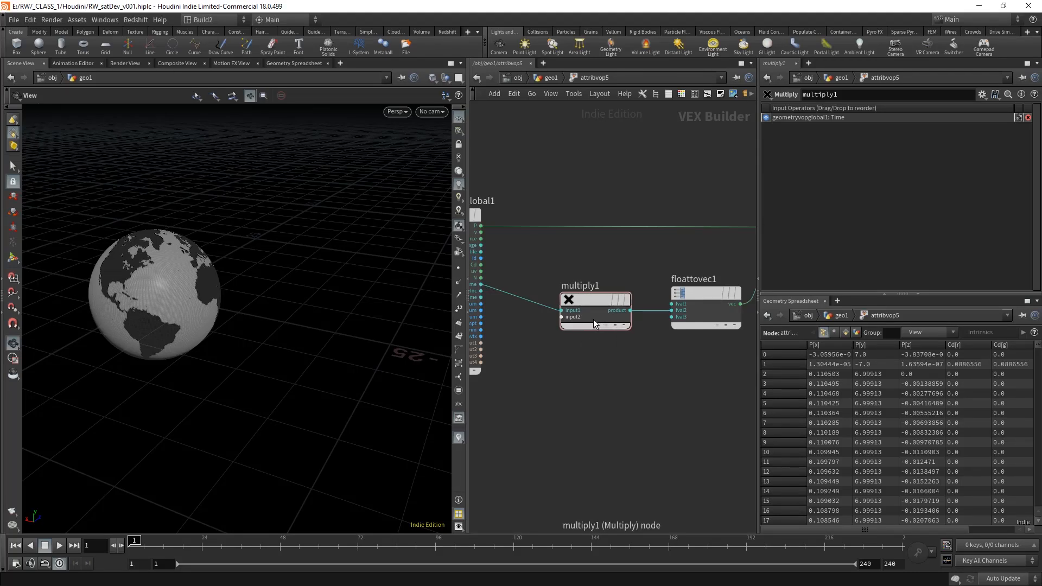
# - Promote the Multiply node's second input to a parameter and label it "Earth speed"
pyautogui.rightClick(562, 319)
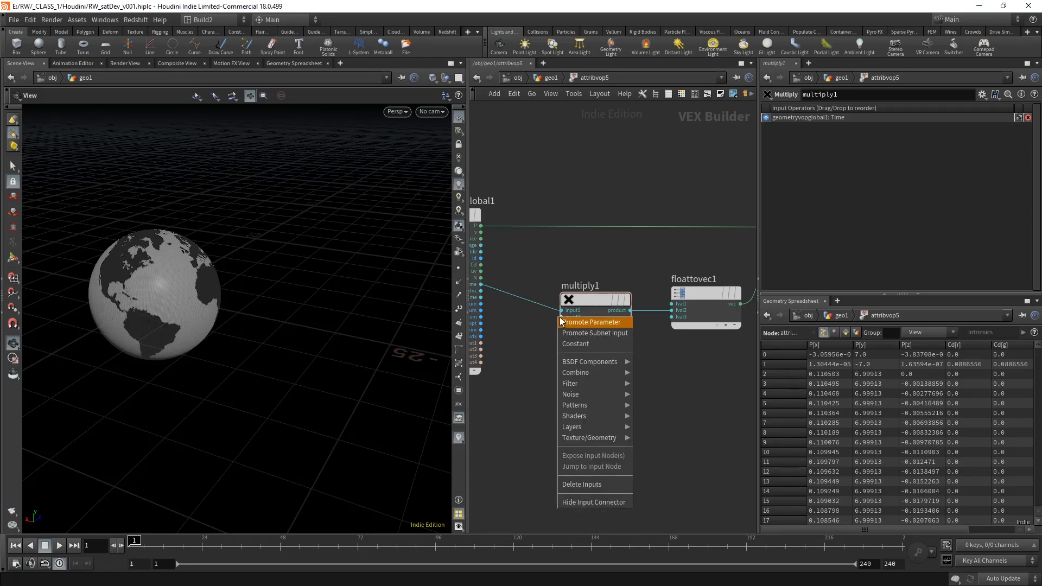
pyautogui.click(589, 325)
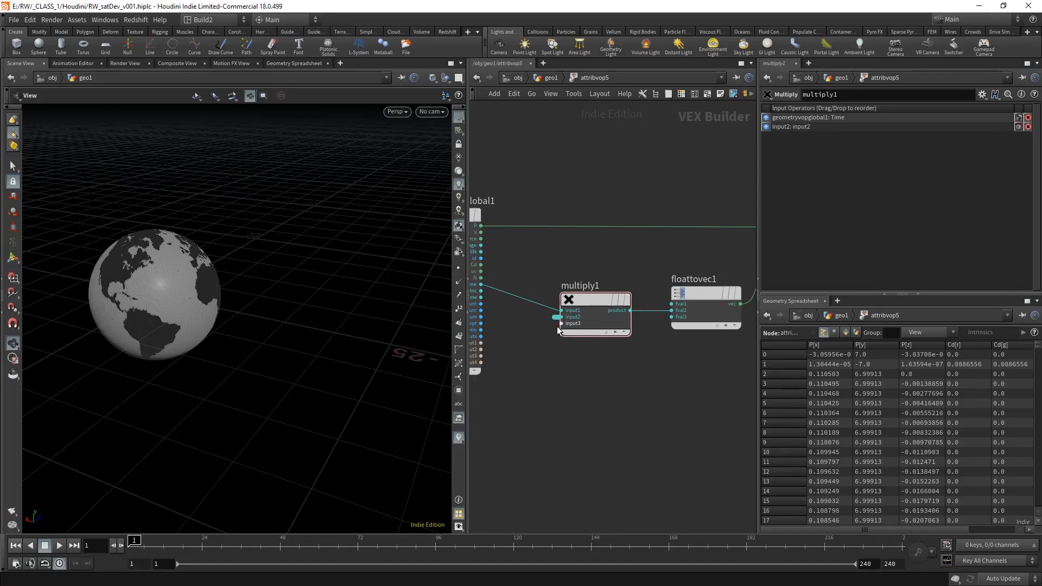
pyautogui.click(555, 317)
pyautogui.click(911, 137)
pyautogui.write('Earth speed')
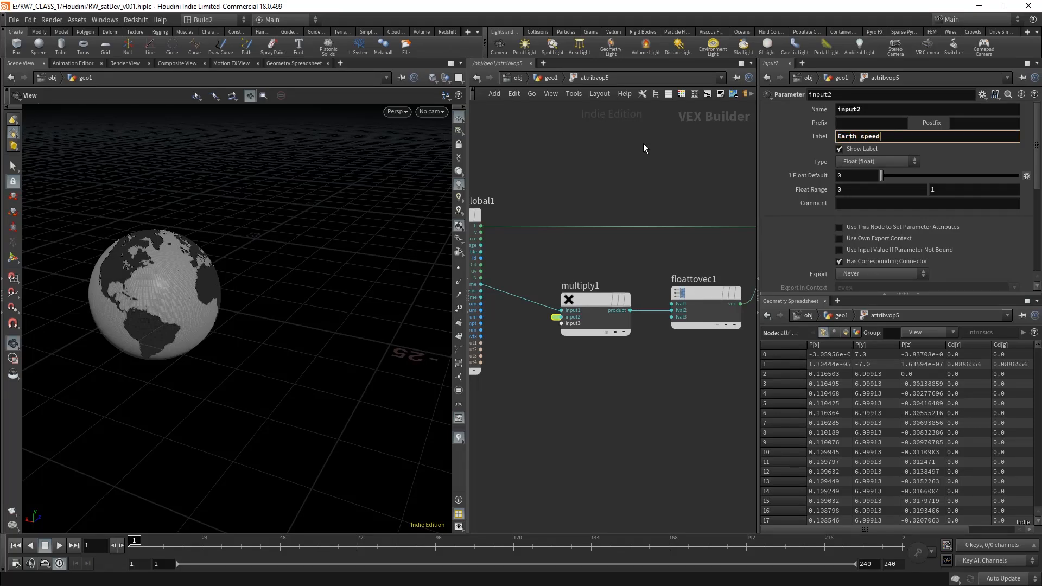
pyautogui.press('Return')
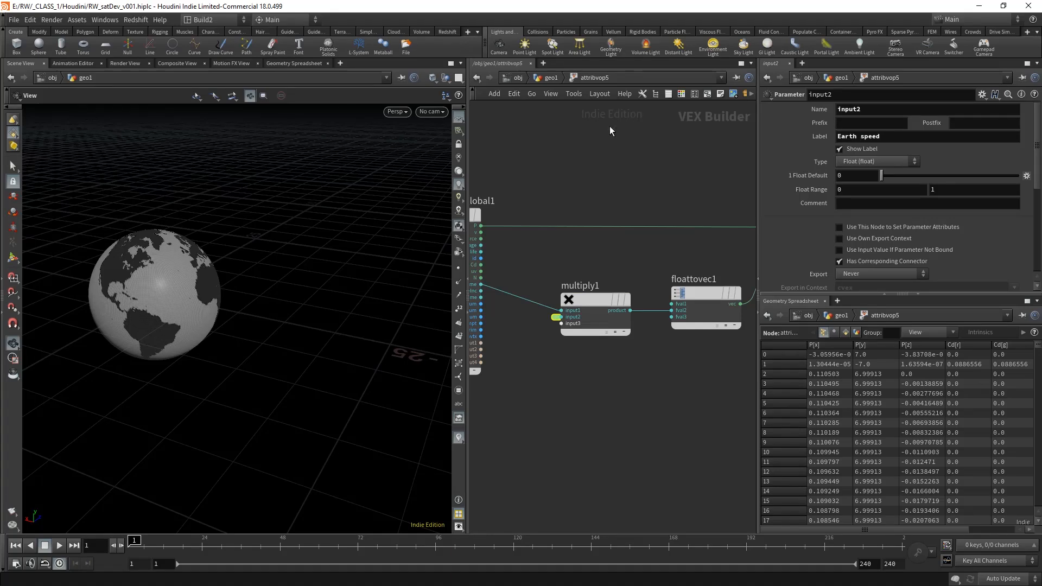
# - Return to the geo1 network, enlarge the parameter area, and set the Attribute VOP's Earth speed to 10
pyautogui.click(552, 77)
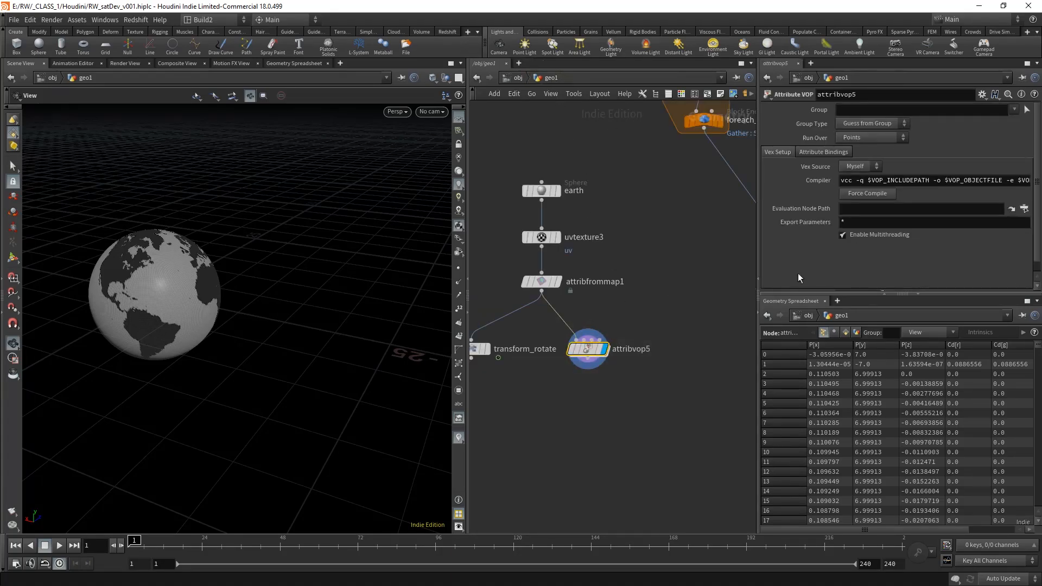
pyautogui.moveTo(961, 294); pyautogui.dragTo(901, 351)
pyautogui.moveTo(884, 296); pyautogui.dragTo(1039, 296)
pyautogui.click(862, 295)
pyautogui.write('0')
pyautogui.press('Return')
# - Play the rotation and compare the transform_rotate result and settings with those of attribvop5, returning to frame 1
pyautogui.click(60, 547)
pyautogui.click(60, 546)
pyautogui.moveTo(608, 429); pyautogui.dragTo(647, 421, button='middle')
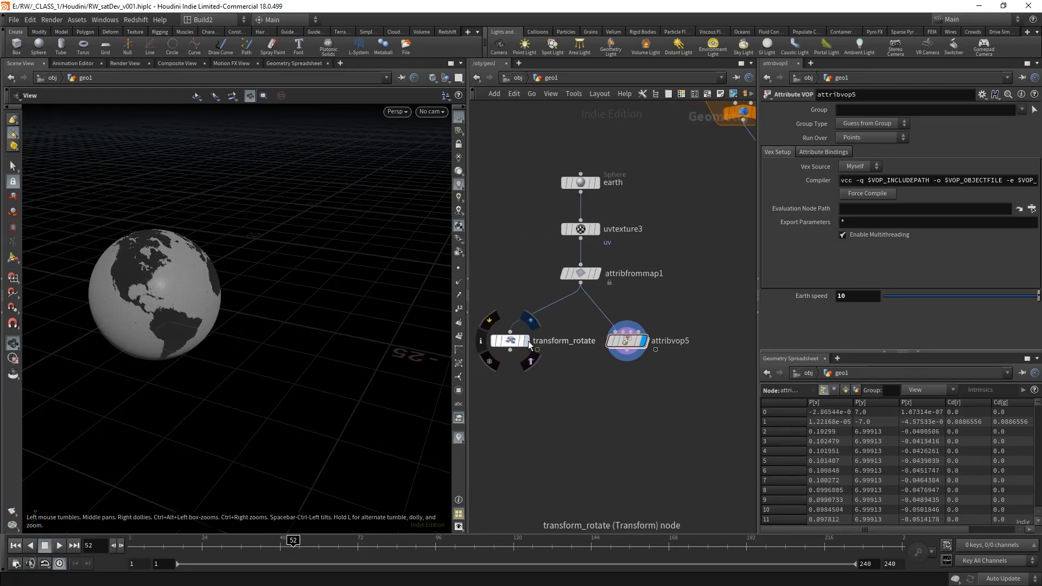
pyautogui.click(509, 354)
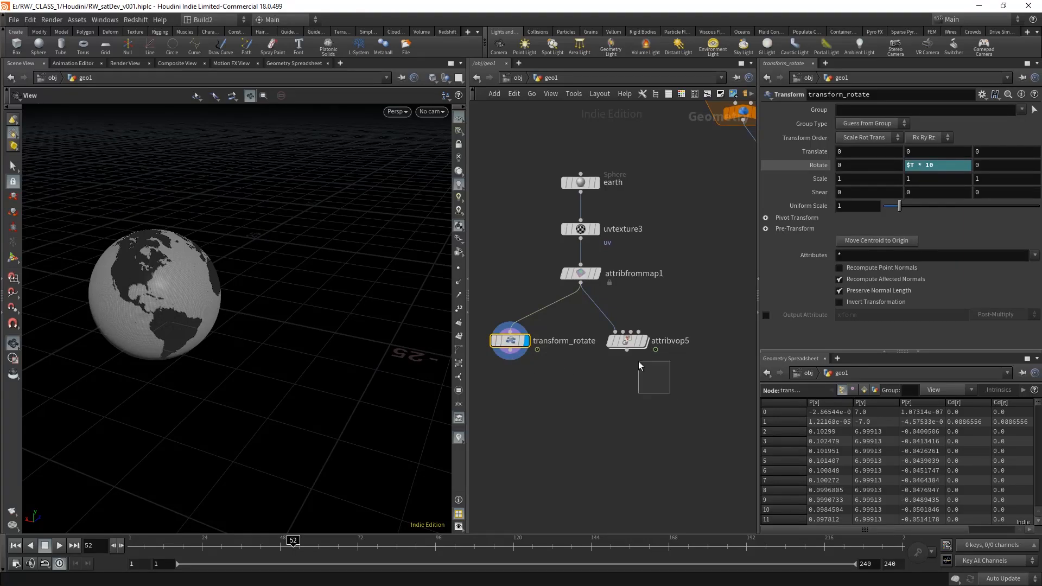
pyautogui.click(631, 342)
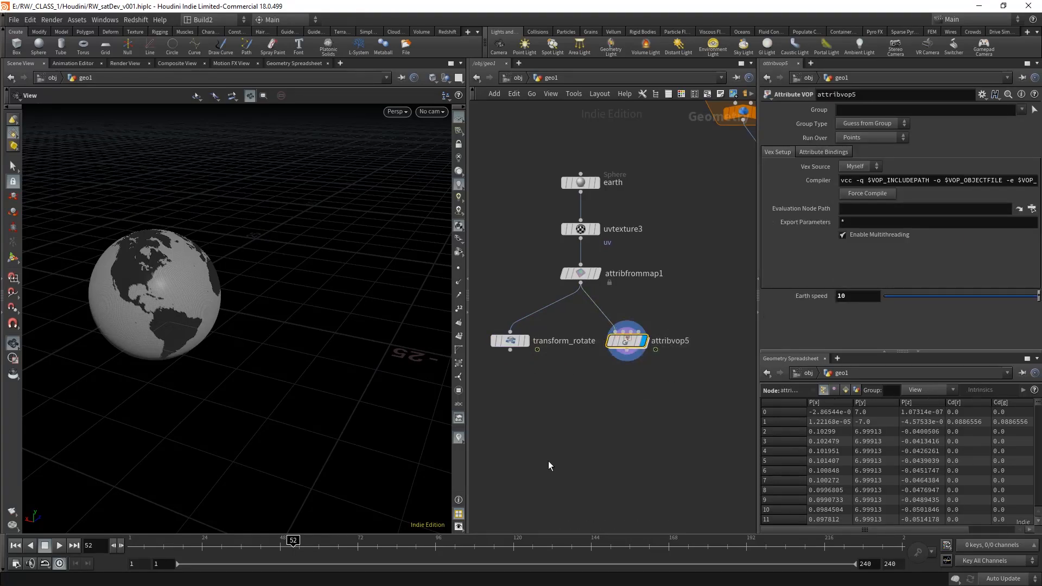
pyautogui.moveTo(293, 541); pyautogui.dragTo(134, 540)
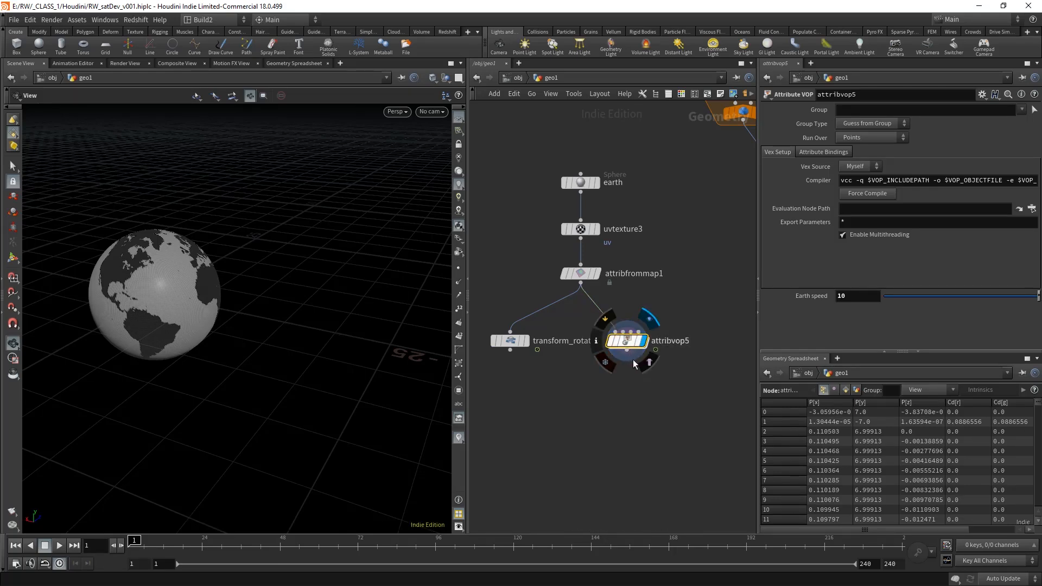
pyautogui.click(639, 365)
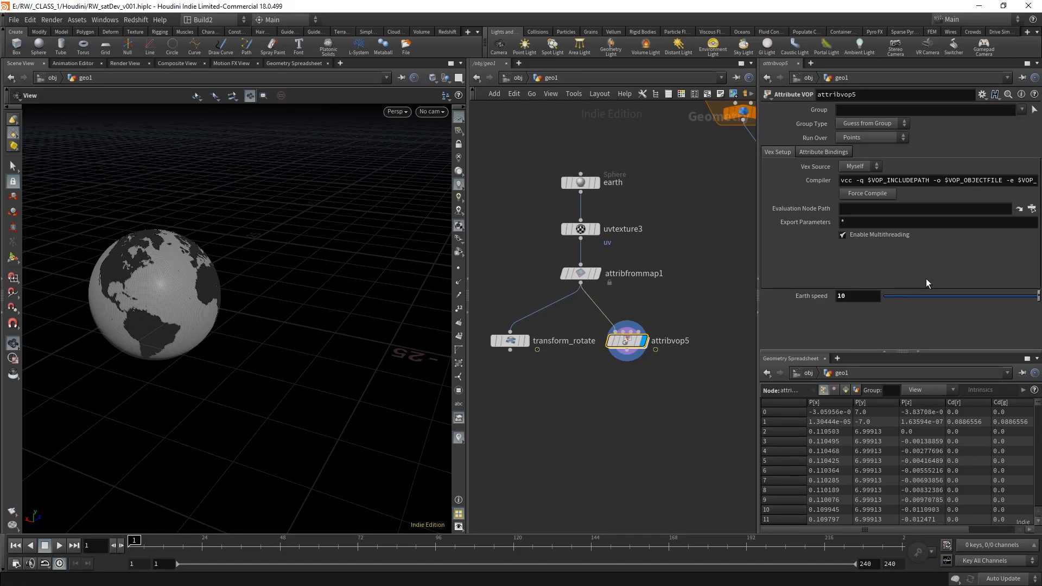
pyautogui.click(515, 341)
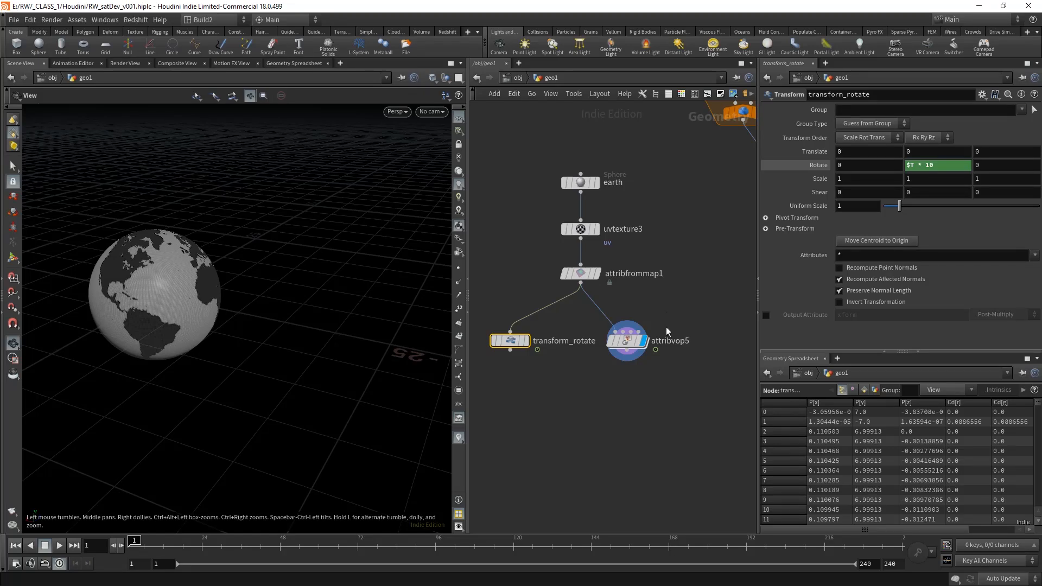
pyautogui.click(616, 337)
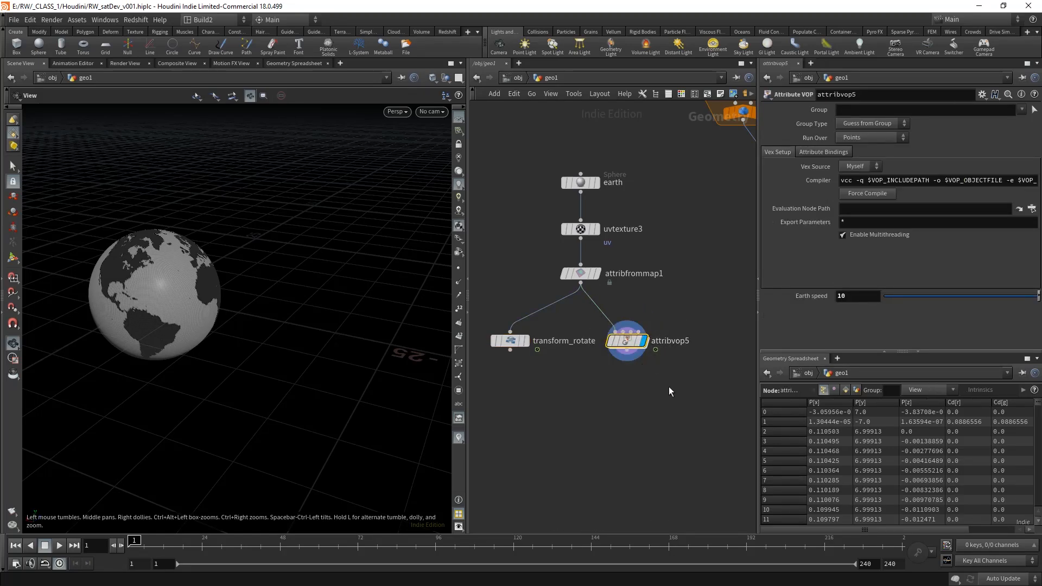
# - Move the attribvop5 node further below the Attribute from Map node to clear space for another node
pyautogui.scroll(-3, 640, 407)
pyautogui.moveTo(624, 409); pyautogui.dragTo(632, 409, button='right')
pyautogui.moveTo(641, 413); pyautogui.dragTo(589, 385, button='middle')
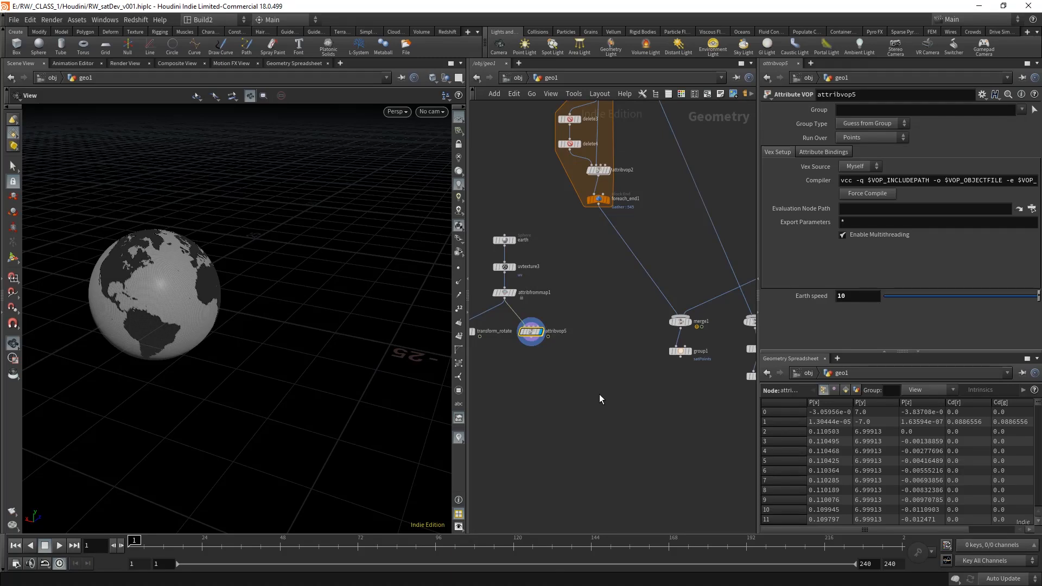
pyautogui.moveTo(600, 391); pyautogui.dragTo(604, 374, button='middle')
pyautogui.moveTo(610, 374); pyautogui.dragTo(588, 420)
pyautogui.moveTo(612, 370); pyautogui.dragTo(619, 384, button='middle')
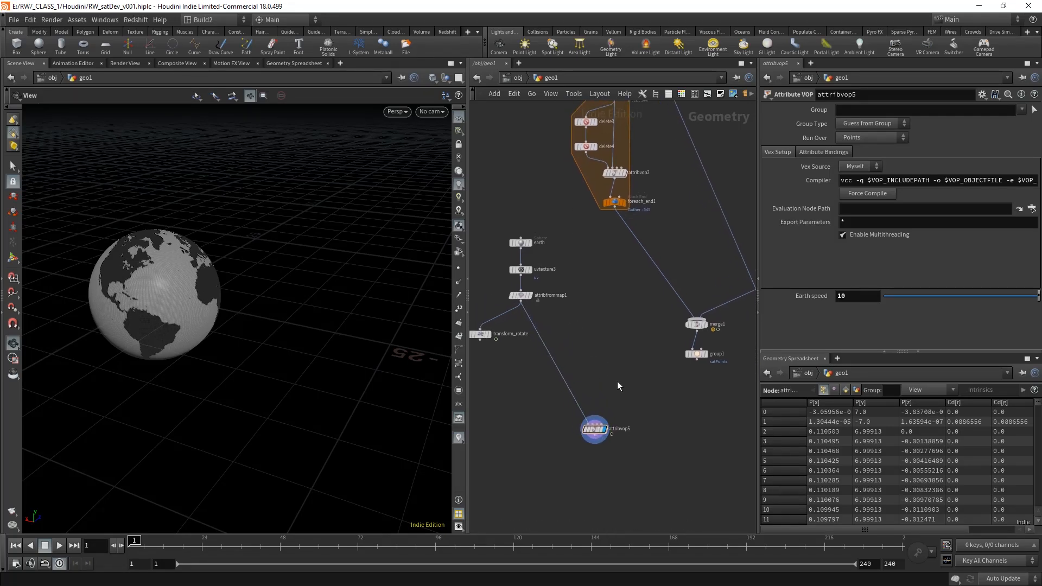
# - Display the foreach_end1 output and frame its satellite points in the viewport
pyautogui.scroll(3, 609, 328)
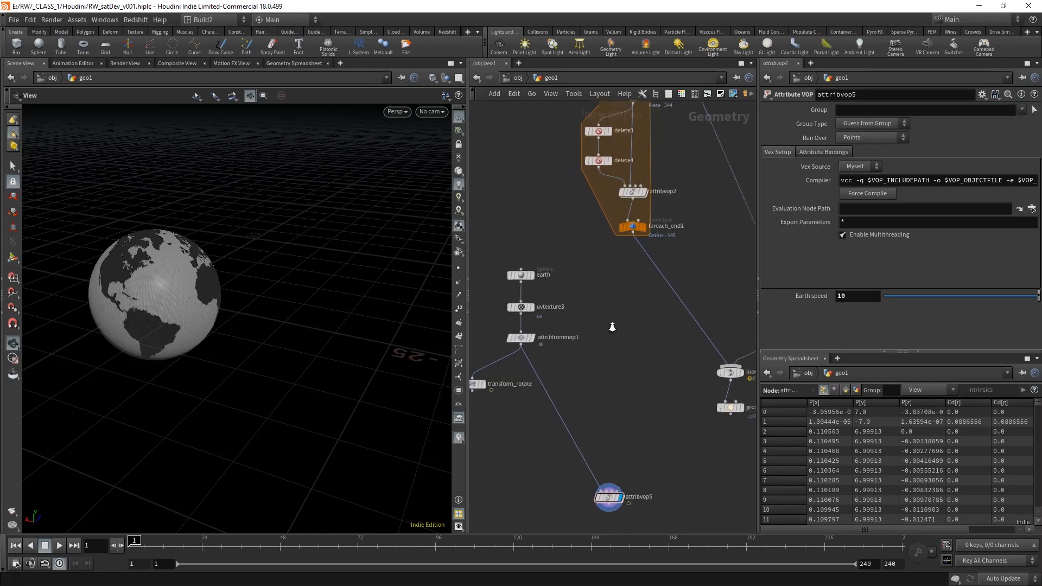
pyautogui.click(651, 222)
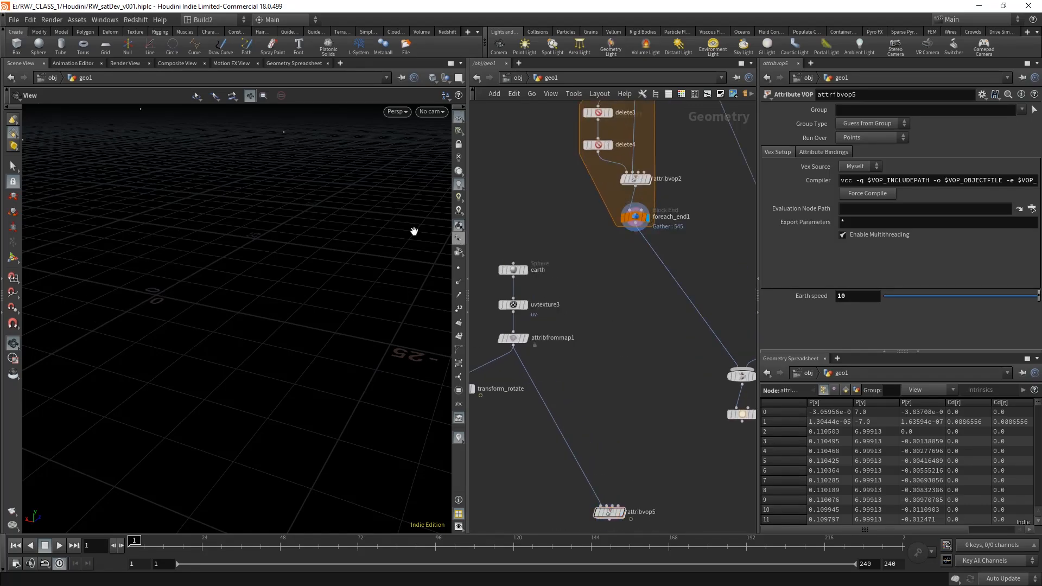
pyautogui.press('g')
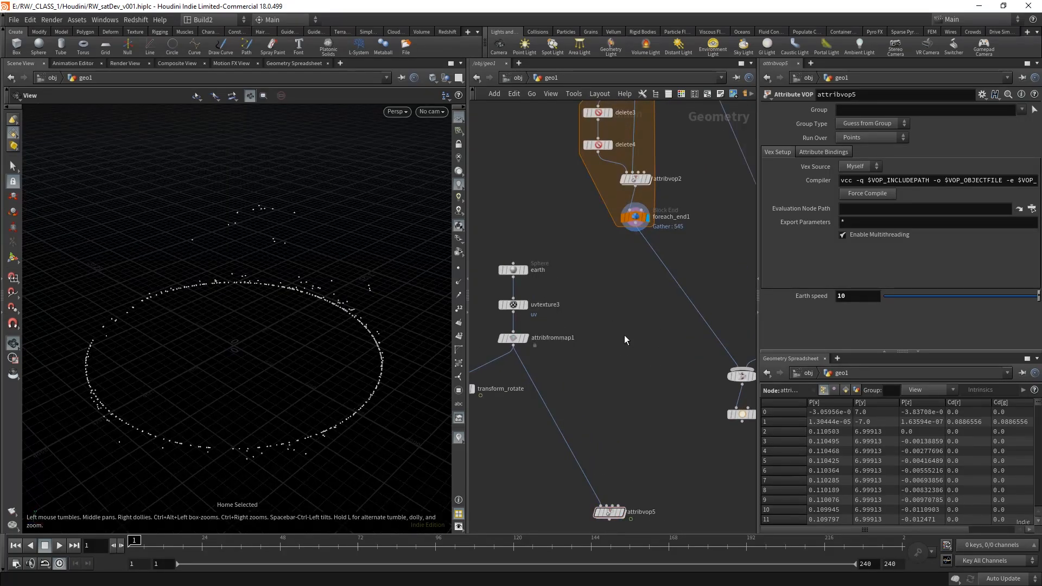
# - Insert a Merge node on the wire between the Attribute from Map node and attribvop5
pyautogui.moveTo(630, 340); pyautogui.dragTo(647, 275, button='middle')
pyautogui.press('Tab')
pyautogui.write('mer')
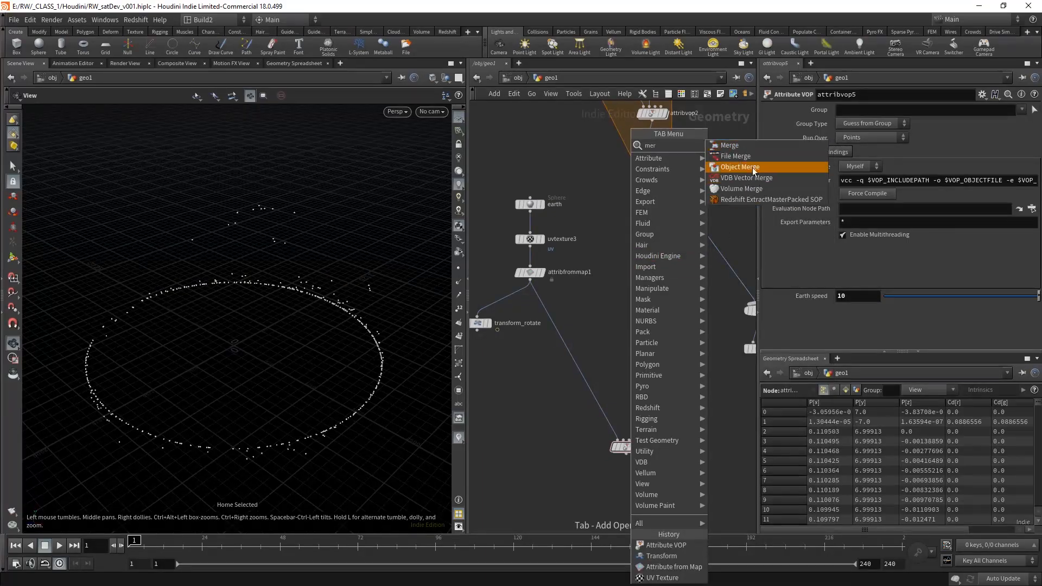
pyautogui.click(730, 145)
pyautogui.click(602, 381)
# - Connect foreach_end1 to the new Merge node, tidy the nodes below it, and display attribvop5
pyautogui.moveTo(597, 376); pyautogui.dragTo(653, 158)
pyautogui.moveTo(632, 388); pyautogui.dragTo(624, 296, button='middle')
pyautogui.moveTo(589, 295); pyautogui.dragTo(624, 314)
pyautogui.moveTo(663, 381); pyautogui.dragTo(580, 325)
pyautogui.moveTo(210, 356); pyautogui.dragTo(289, 318)
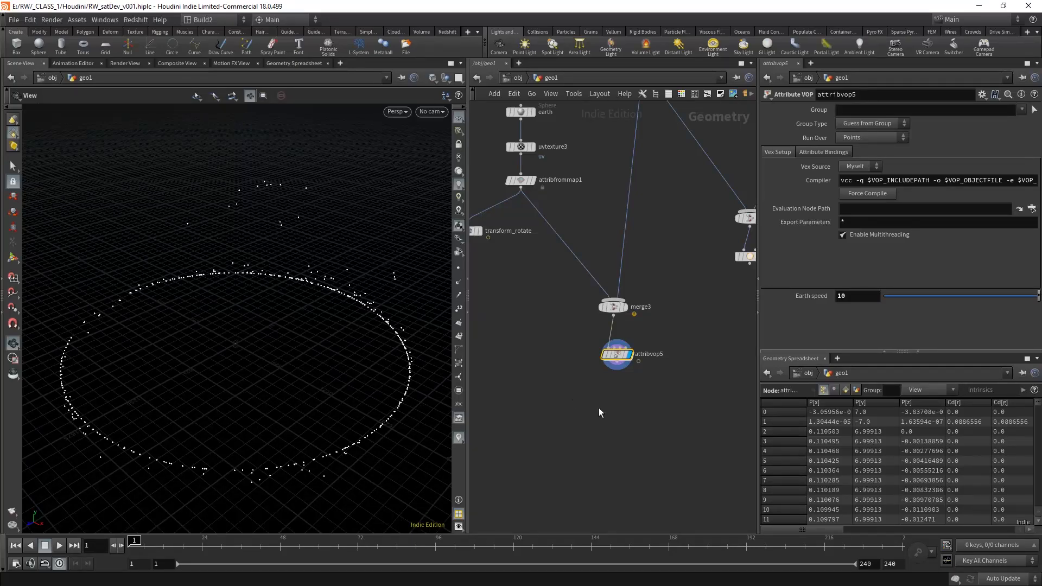
# - Play the animation of the merged Earth and satellite points, and return to the first frame
pyautogui.click(61, 546)
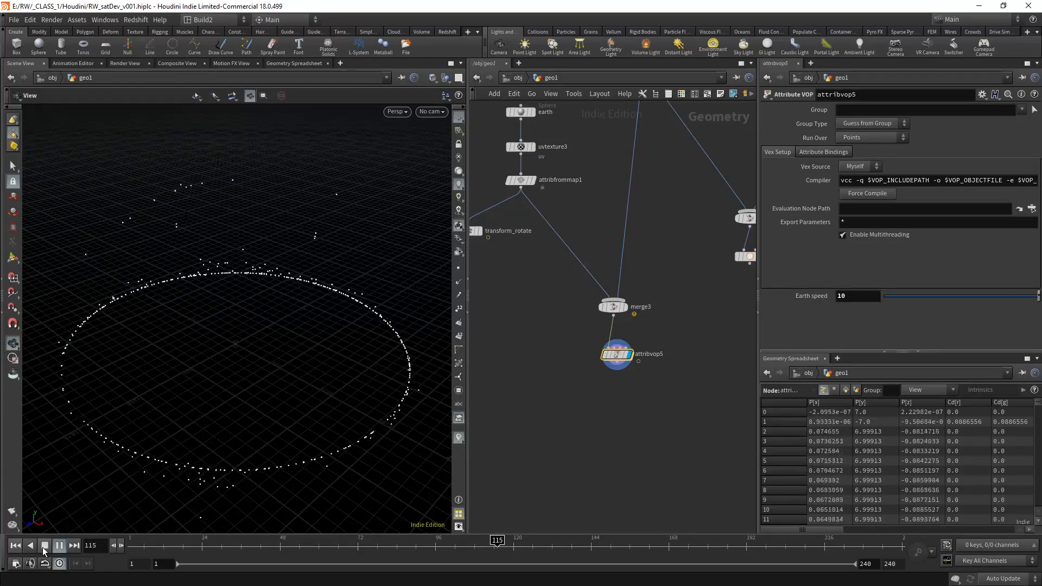
pyautogui.click(45, 547)
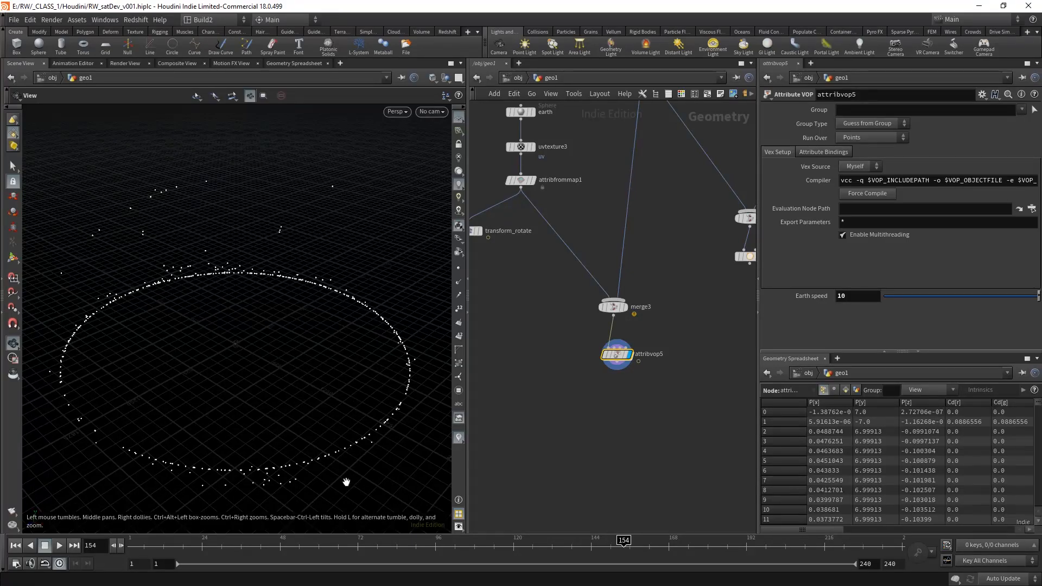
pyautogui.click(15, 545)
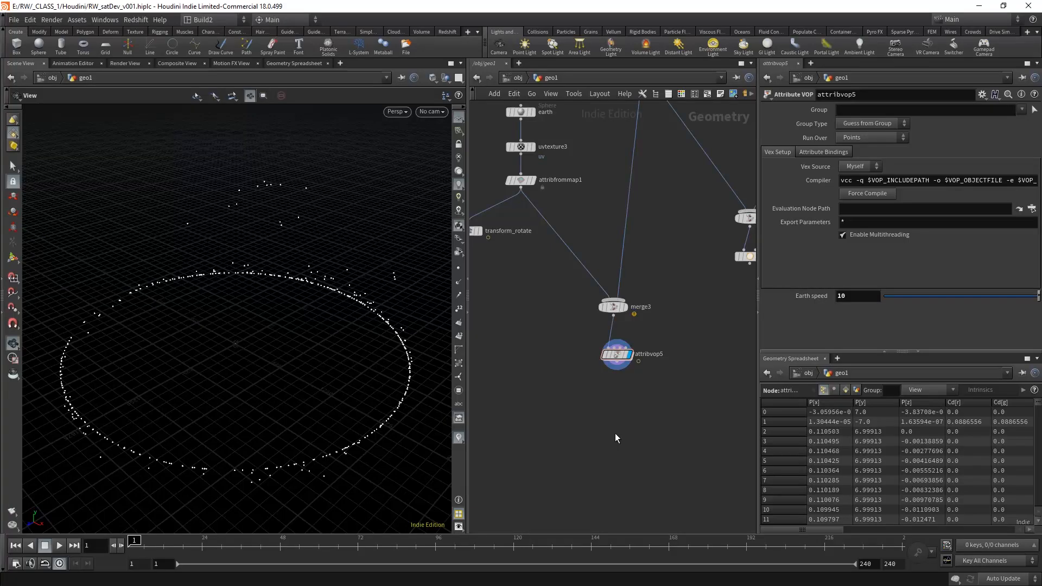
pyautogui.moveTo(655, 243); pyautogui.dragTo(617, 339, button='middle')
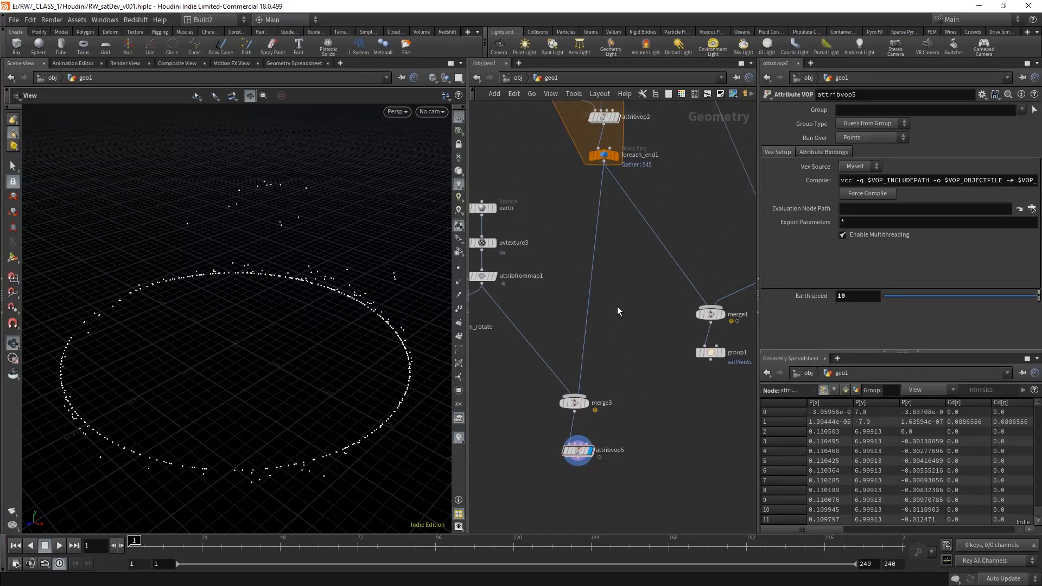
pyautogui.scroll(-2, 617, 300)
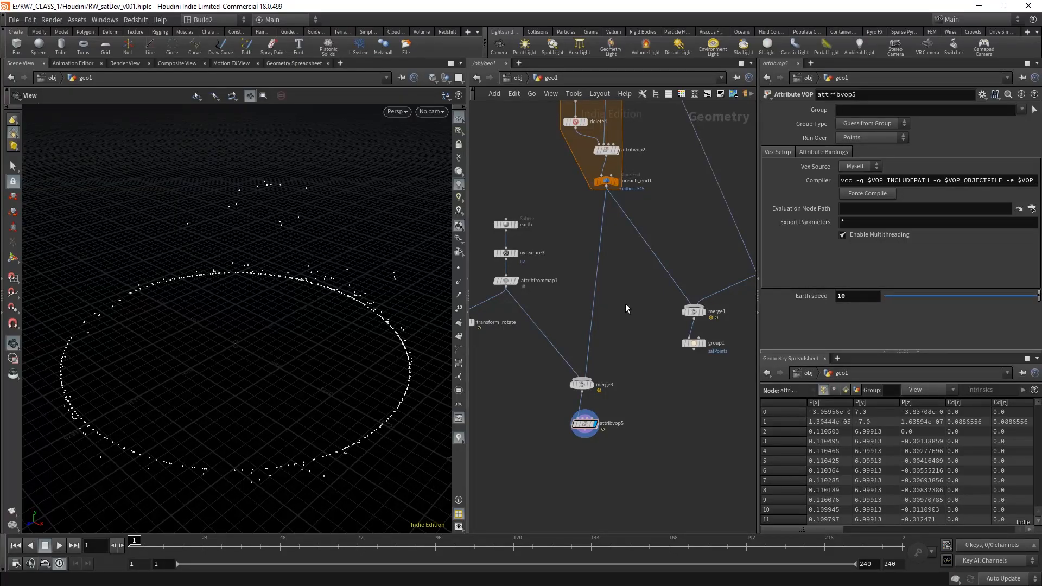
# - Set the Amt parameter of attribwrangle2 to 0.01 and frame the Earth with its surrounding satellite points
pyautogui.moveTo(610, 291); pyautogui.dragTo(621, 374, button='middle')
pyautogui.scroll(-2, 621, 374)
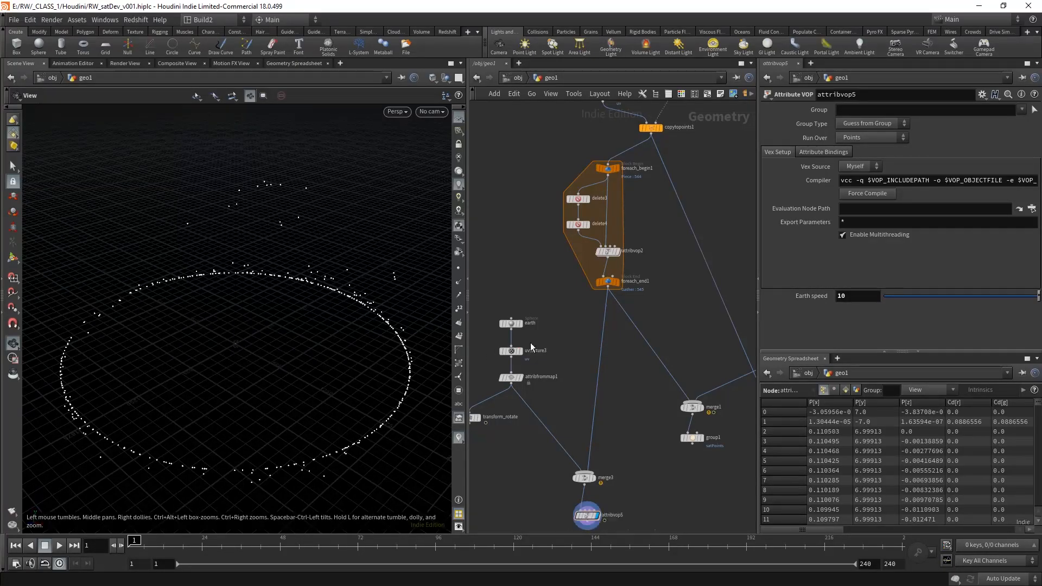
pyautogui.moveTo(671, 236); pyautogui.dragTo(642, 371, button='middle')
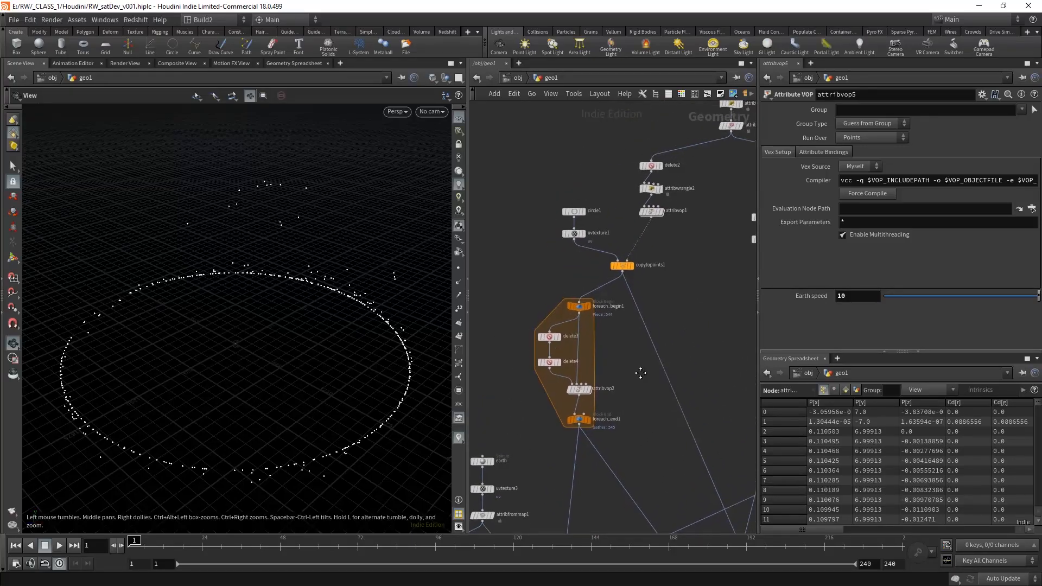
pyautogui.moveTo(686, 299); pyautogui.dragTo(643, 335, button='middle')
pyautogui.click(612, 223)
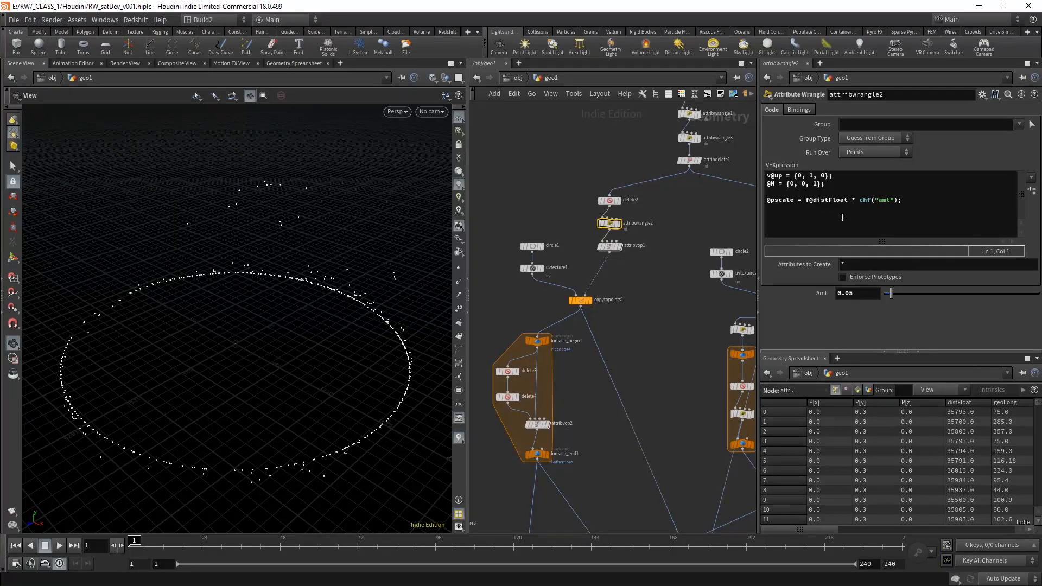
pyautogui.click(580, 297)
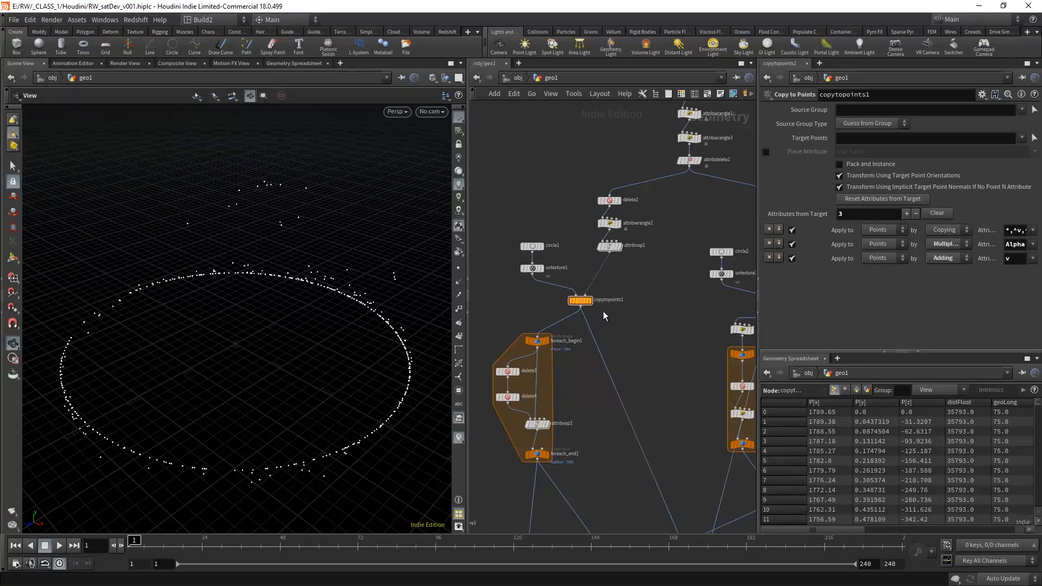
pyautogui.click(618, 224)
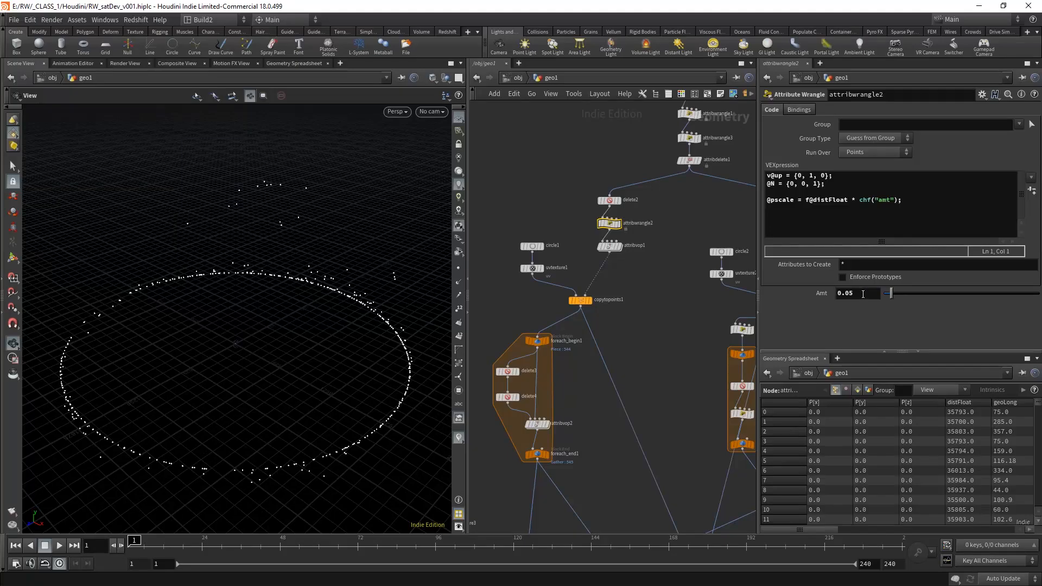
pyautogui.moveTo(799, 269)
pyautogui.press('BackSpace')
pyautogui.write('1')
pyautogui.press('Return')
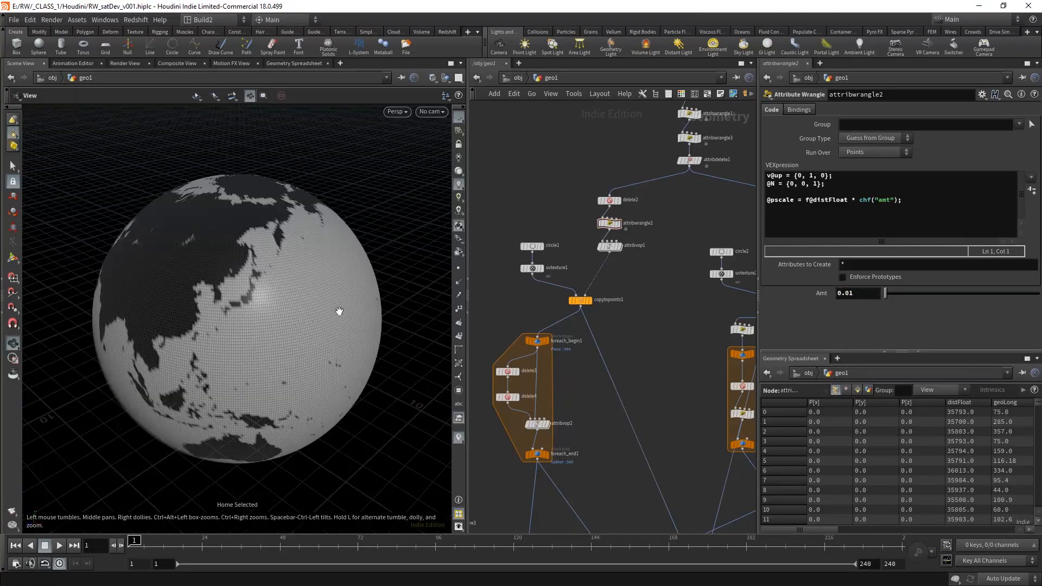
pyautogui.press('g')
pyautogui.moveTo(322, 295); pyautogui.dragTo(288, 359, button='right')
pyautogui.moveTo(288, 358); pyautogui.dragTo(285, 304, button='middle')
pyautogui.moveTo(285, 304); pyautogui.dragTo(307, 296)
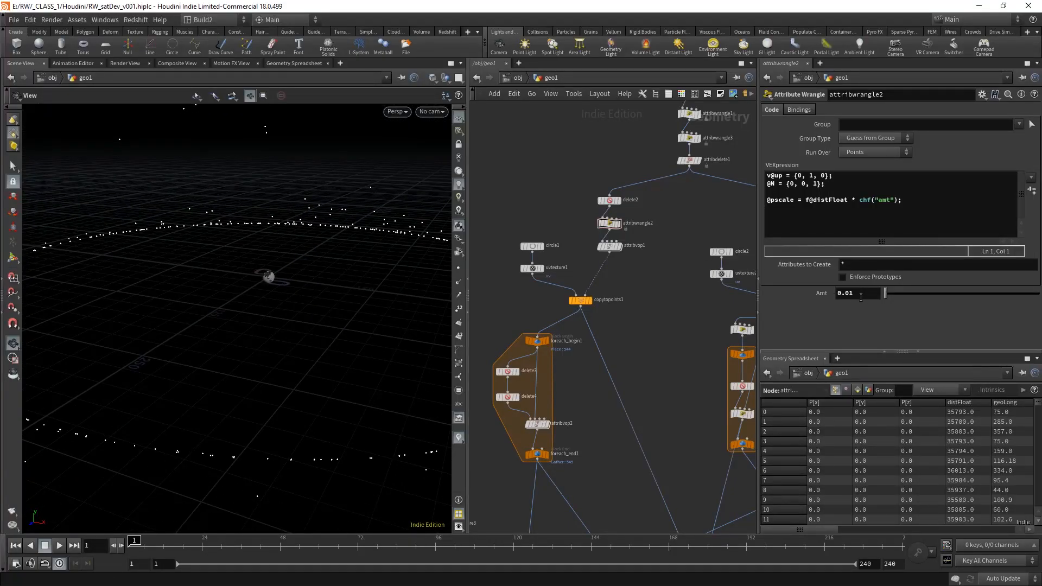
# - Set the uniform scale of the earth sphere to 10
pyautogui.moveTo(668, 389); pyautogui.dragTo(628, 236, button='middle')
pyautogui.moveTo(568, 340); pyautogui.dragTo(620, 354, button='middle')
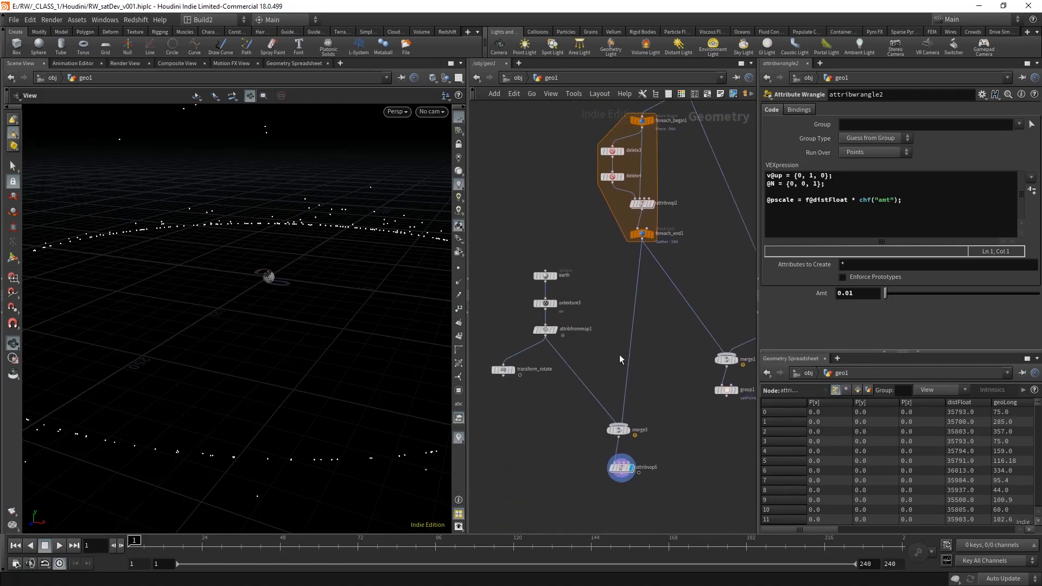
pyautogui.click(545, 275)
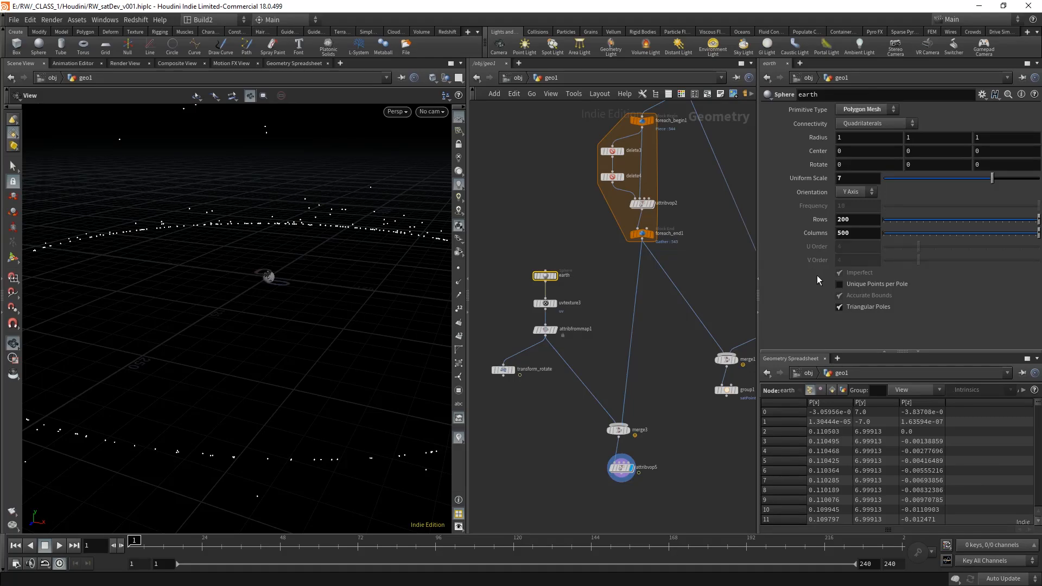
pyautogui.moveTo(303, 290); pyautogui.dragTo(283, 278)
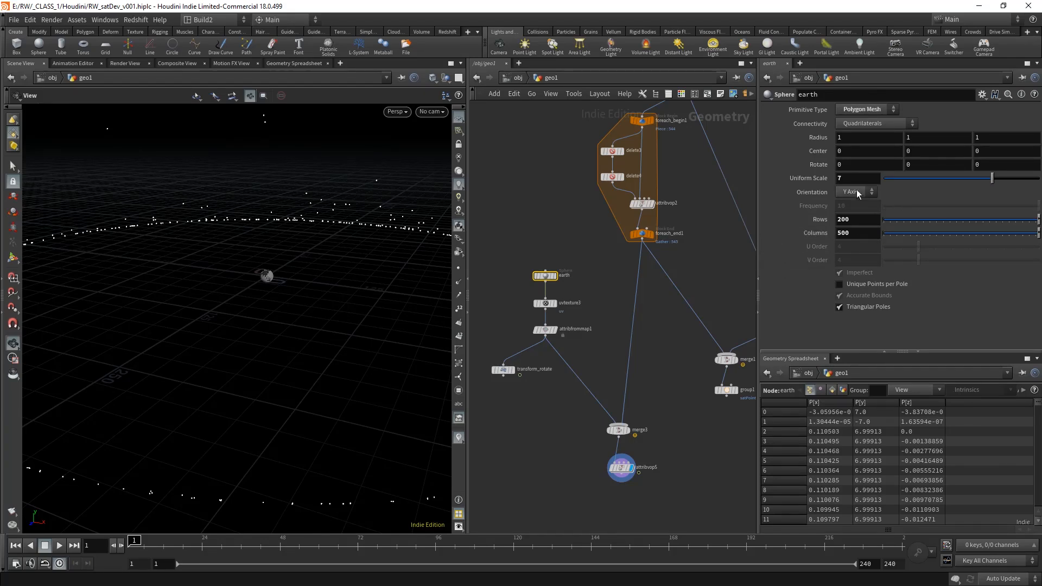
pyautogui.moveTo(827, 181); pyautogui.dragTo(825, 182)
pyautogui.press('Return')
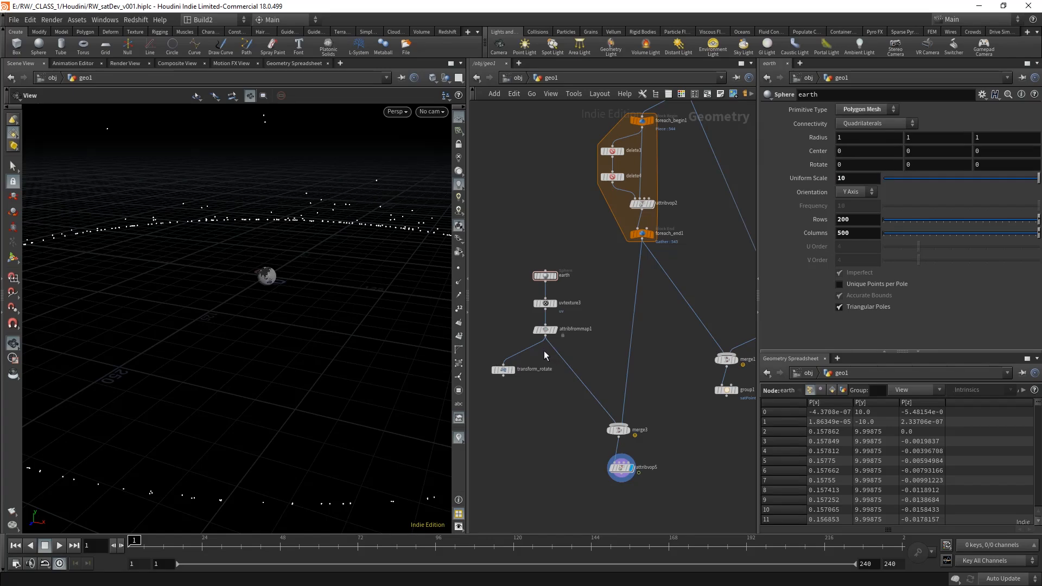
# - Play the animation to review the rescaled Earth rotating with the satellite points, then stop playback
pyautogui.moveTo(186, 275); pyautogui.dragTo(260, 255)
pyautogui.moveTo(323, 298); pyautogui.dragTo(274, 277)
pyautogui.click(59, 546)
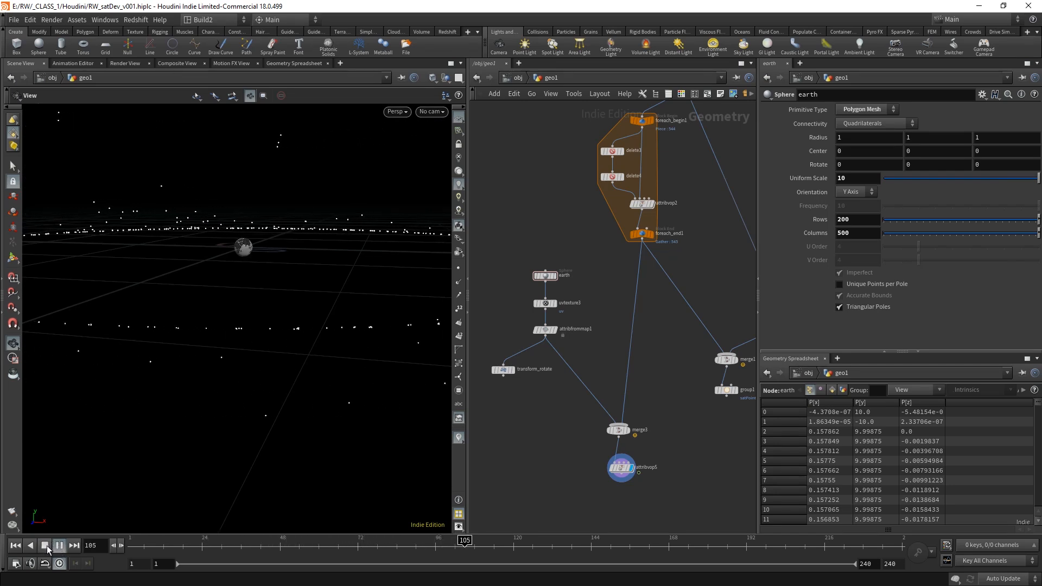
pyautogui.click(46, 550)
# - Insert a Group Create node on the wire between attribfrommap1 and merge3
pyautogui.moveTo(666, 363); pyautogui.dragTo(533, 392, button='middle')
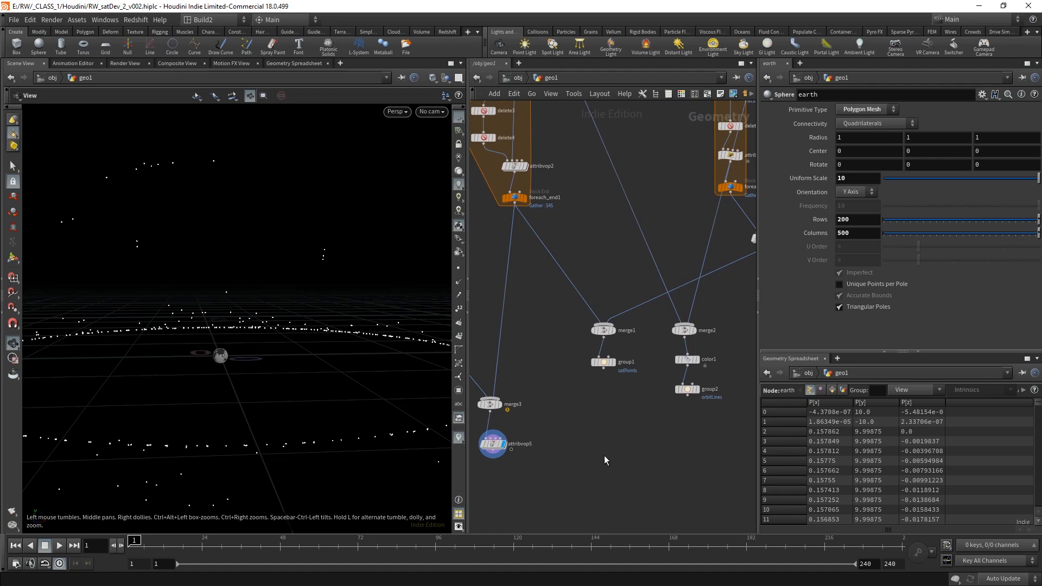
pyautogui.moveTo(638, 460); pyautogui.dragTo(662, 463, button='middle')
pyautogui.scroll(-2, 619, 454)
pyautogui.scroll(3, 655, 443)
pyautogui.press('Tab')
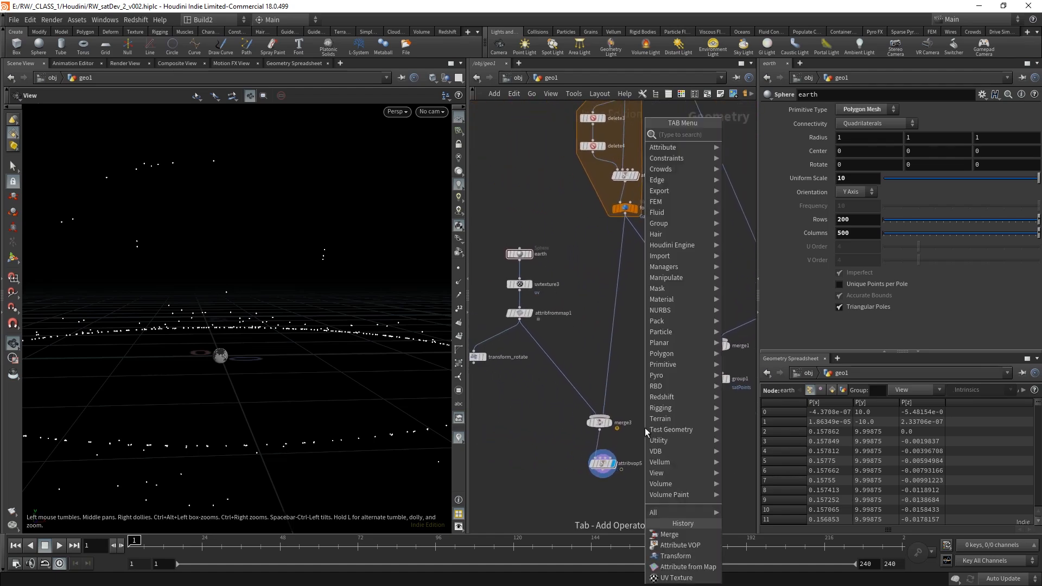
pyautogui.write('group')
pyautogui.click(755, 188)
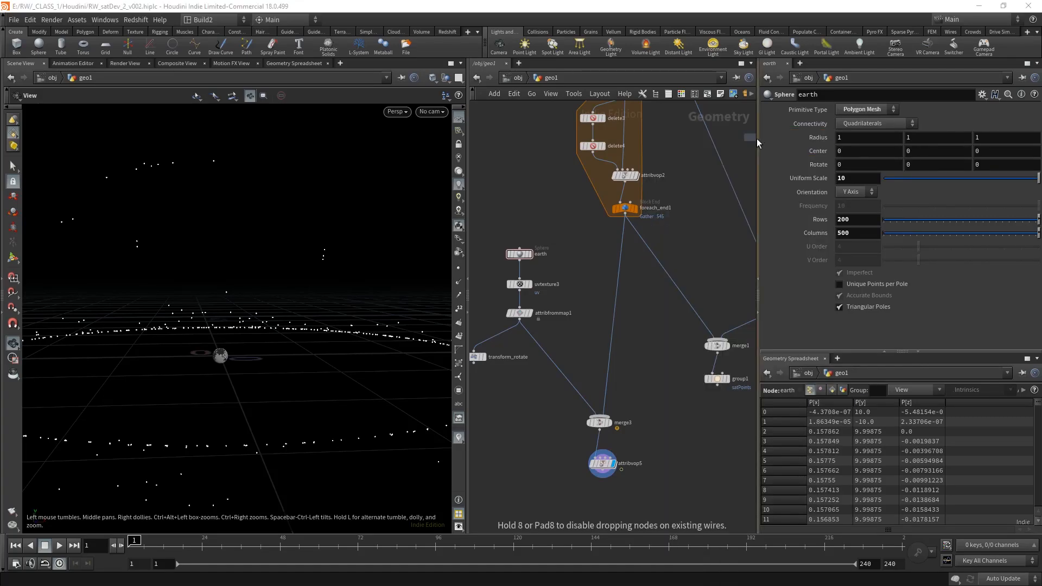
pyautogui.click(569, 360)
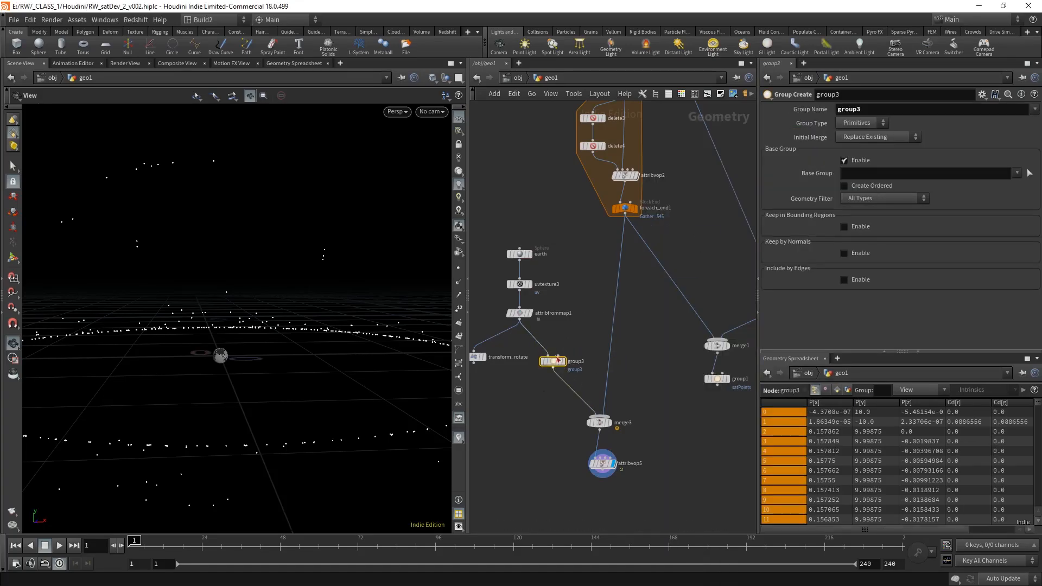
# - Set the new group's type to Points and name the group earthPts
pyautogui.click(864, 123)
pyautogui.click(863, 137)
pyautogui.doubleClick(850, 110)
pyautogui.write('earthPts')
pyautogui.press('Return')
pyautogui.click(695, 437)
# - Duplicate the earthPts group node onto the wire between foreach_end1 and merge3, and name its group GEOpts
pyautogui.moveTo(674, 422); pyautogui.dragTo(659, 434, button='middle')
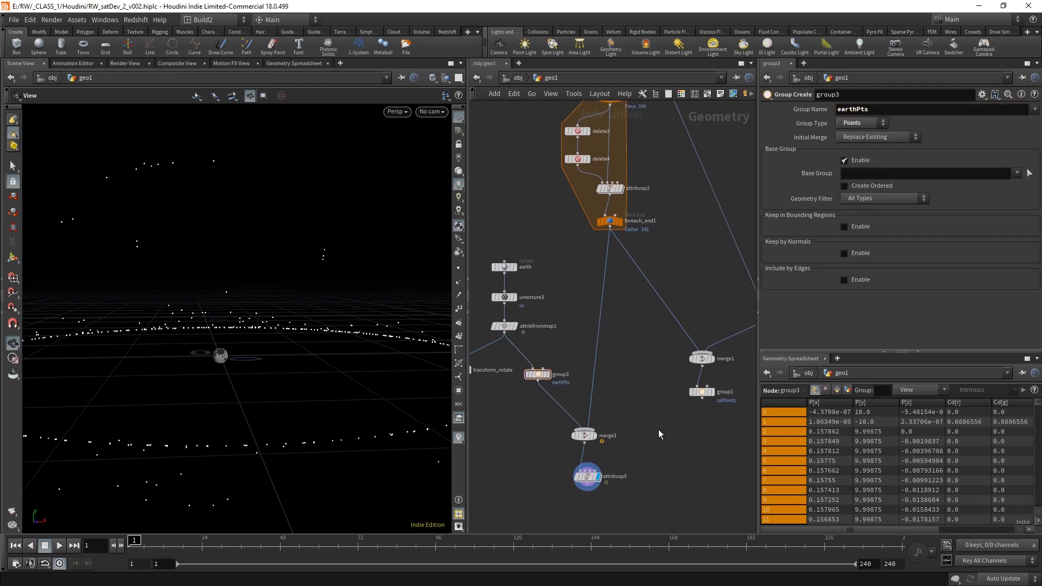
pyautogui.scroll(1, 658, 433)
pyautogui.moveTo(639, 396)
pyautogui.mouseDown(button='middle')
pyautogui.moveTo(631, 419)
pyautogui.moveTo(636, 391)
pyautogui.mouseUp(button='middle')
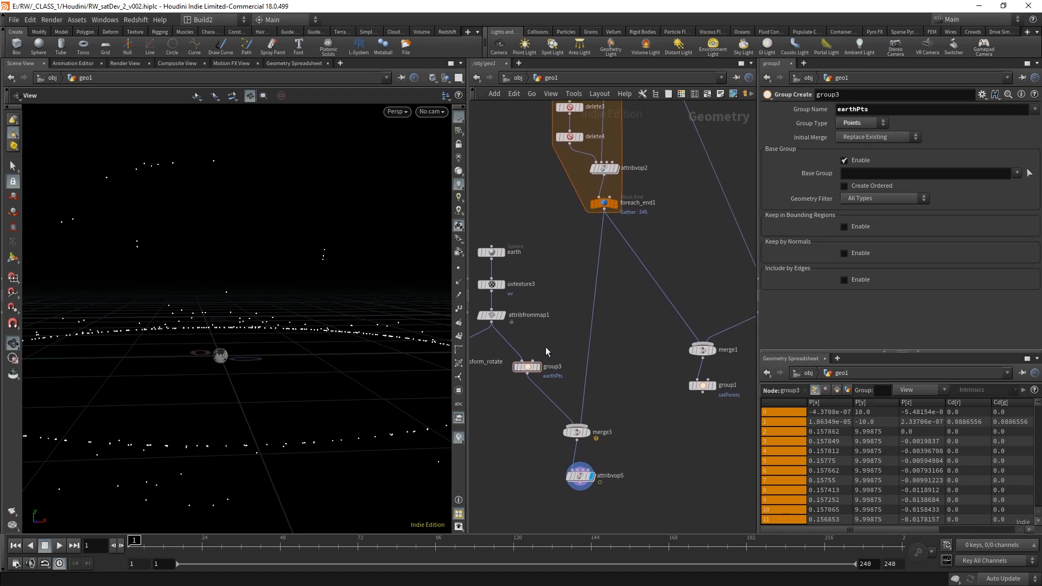
pyautogui.keyDown('alt'); pyautogui.moveTo(527, 367); pyautogui.dragTo(604, 298); pyautogui.keyUp('alt')
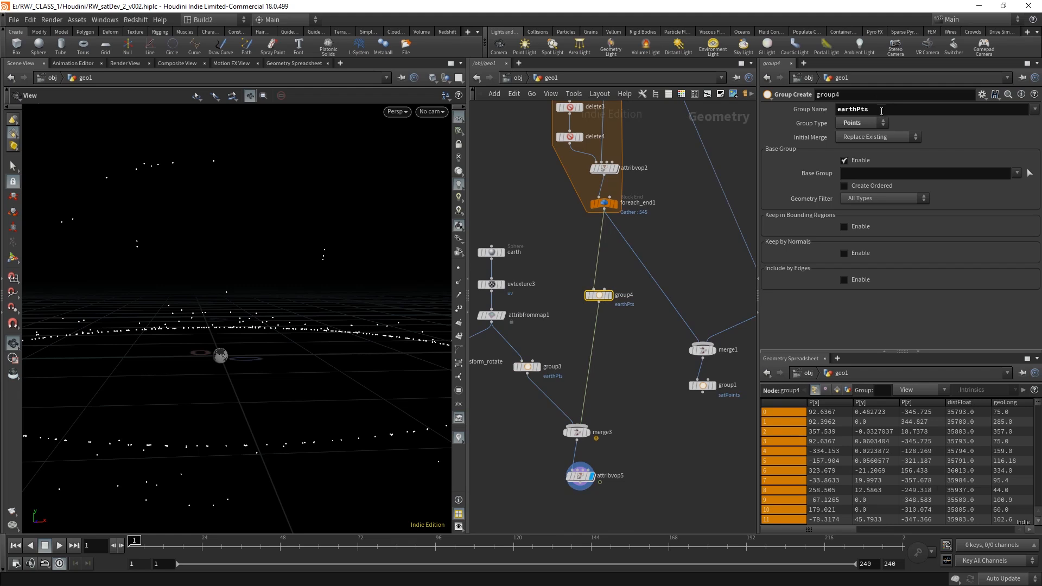
pyautogui.doubleClick(855, 109)
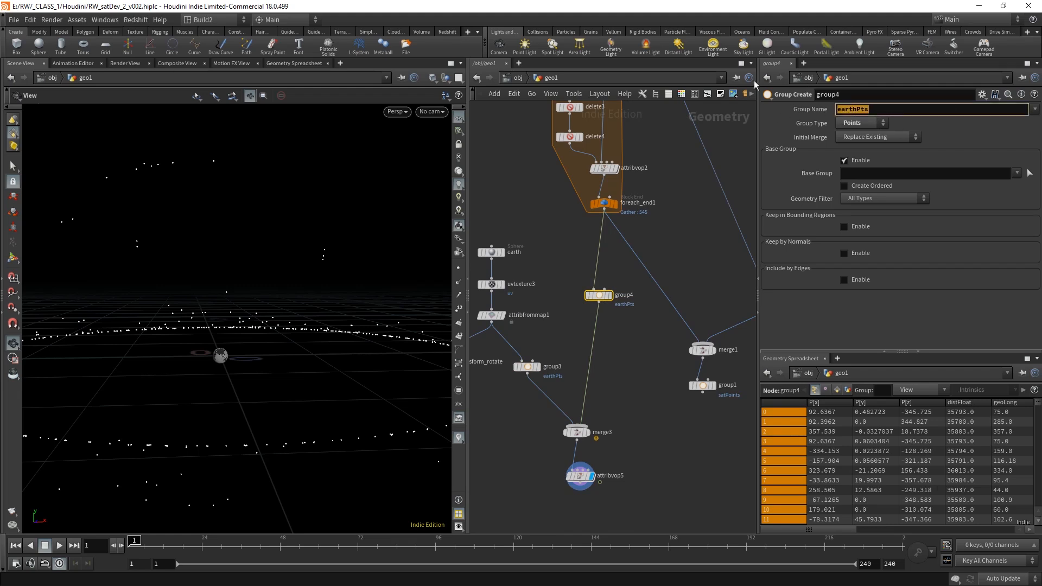
pyautogui.write('GEOpts')
pyautogui.press('Return')
pyautogui.click(640, 428)
# - Delete the merge1 node above the satPoints group node
pyautogui.moveTo(655, 429); pyautogui.dragTo(559, 426, button='middle')
pyautogui.moveTo(624, 435); pyautogui.dragTo(599, 426, button='middle')
pyautogui.moveTo(615, 403); pyautogui.dragTo(543, 308)
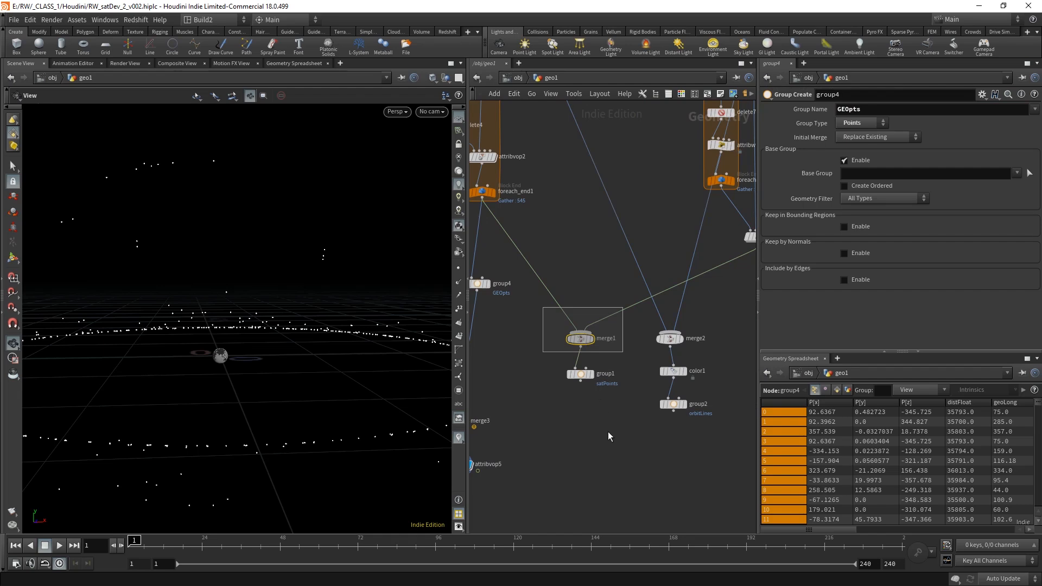
pyautogui.press('Delete')
# - Duplicate the GEOpts group node beside the foreach_end2 branch and connect its input to the output of attribvop4
pyautogui.moveTo(621, 434); pyautogui.dragTo(624, 464, button='middle')
pyautogui.scroll(-1, 563, 452)
pyautogui.click(493, 329)
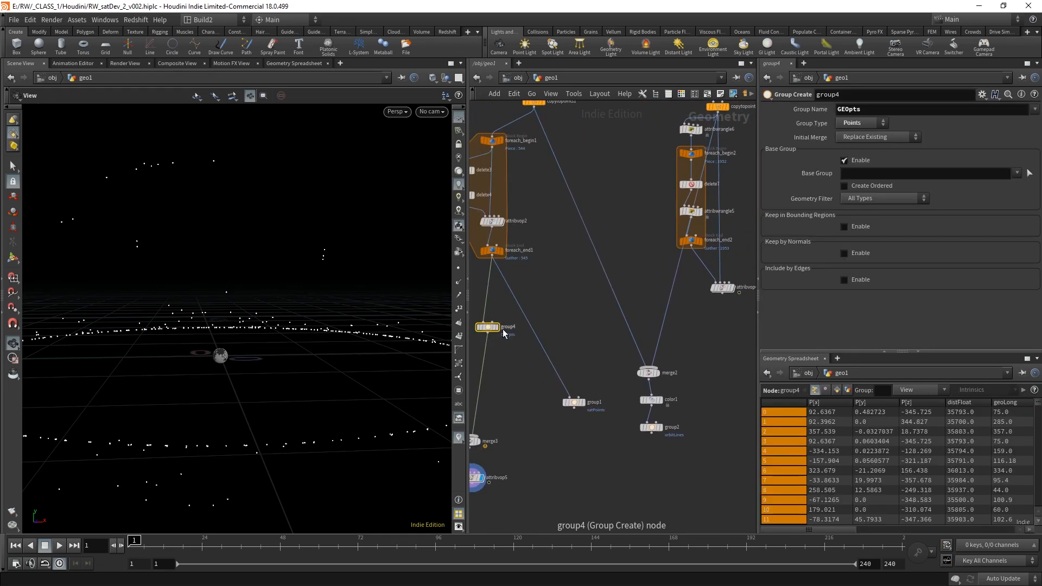
pyautogui.keyDown('alt'); pyautogui.moveTo(490, 328); pyautogui.dragTo(688, 331); pyautogui.keyUp('alt')
pyautogui.click(727, 373)
pyautogui.moveTo(708, 385); pyautogui.dragTo(660, 416, button='middle')
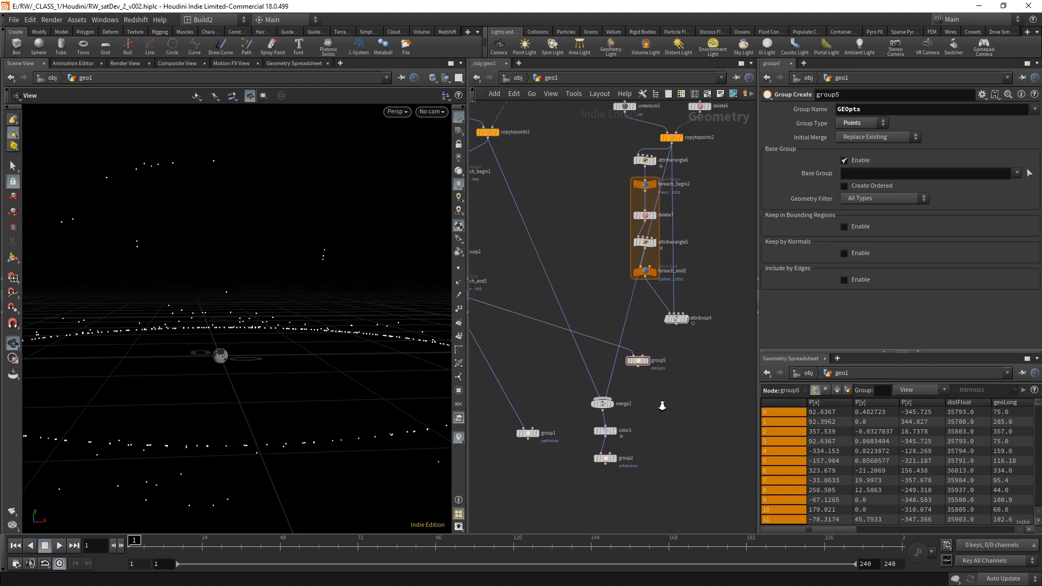
pyautogui.scroll(3, 660, 411)
pyautogui.moveTo(615, 319); pyautogui.dragTo(656, 346)
# - Display attribvop4 and move the duplicated group node directly below it
pyautogui.click(706, 256)
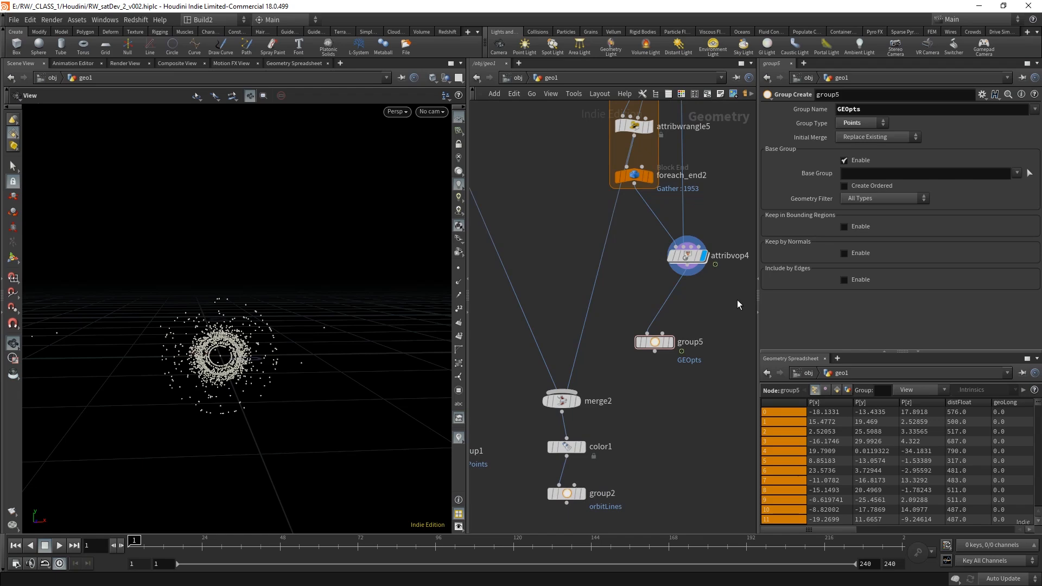
pyautogui.moveTo(739, 311); pyautogui.dragTo(678, 254)
pyautogui.moveTo(140, 541)
pyautogui.mouseDown()
pyautogui.moveTo(311, 541)
pyautogui.moveTo(131, 543)
pyautogui.mouseUp()
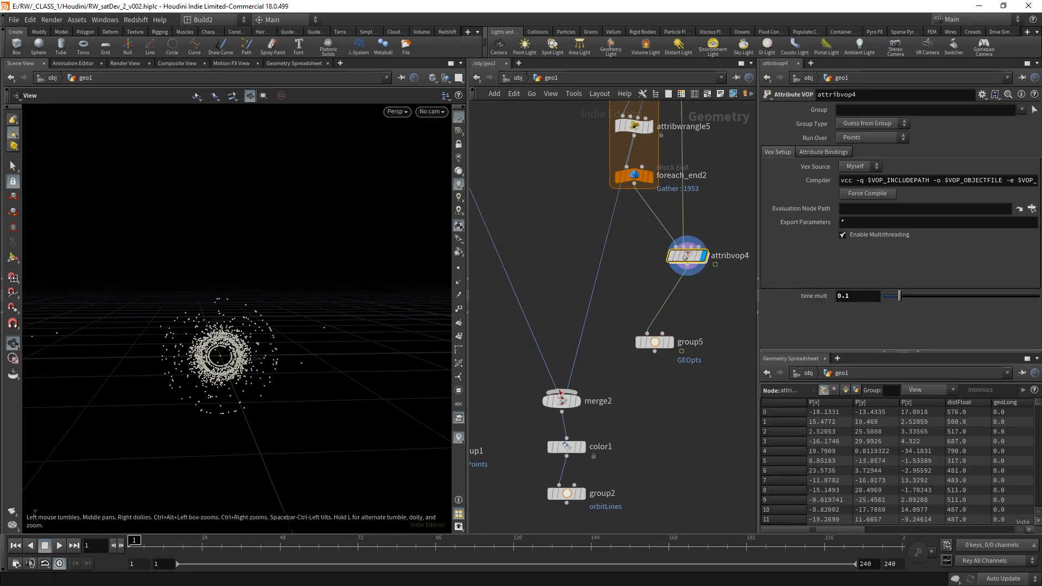
pyautogui.moveTo(704, 381); pyautogui.dragTo(656, 343)
pyautogui.moveTo(682, 388); pyautogui.dragTo(655, 371, button='middle')
pyautogui.moveTo(633, 327); pyautogui.dragTo(666, 297)
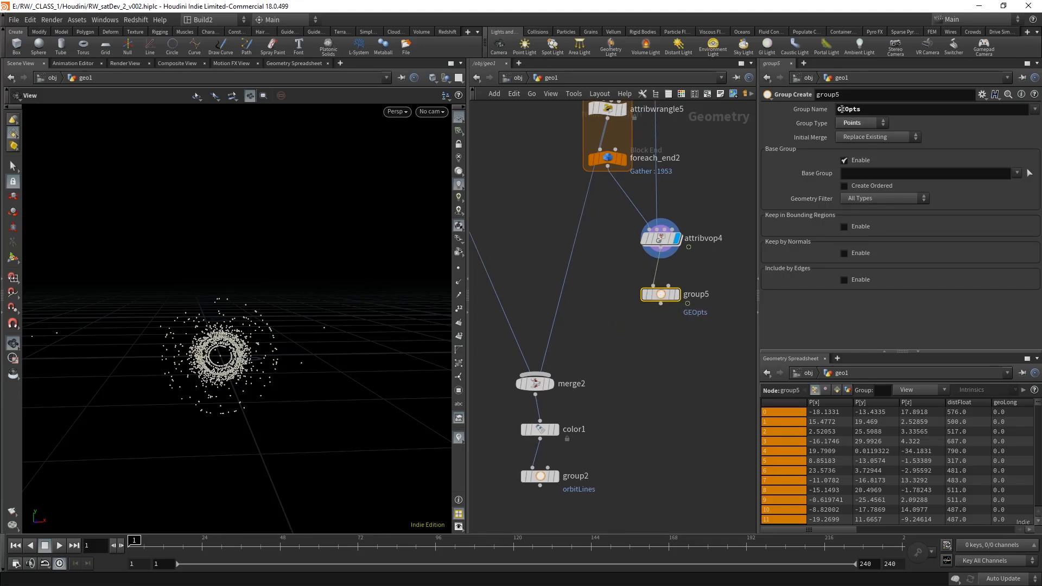
# - Rename the point group below attribvop4 as LEOMEO_satPts
pyautogui.moveTo(849, 109); pyautogui.dragTo(836, 110)
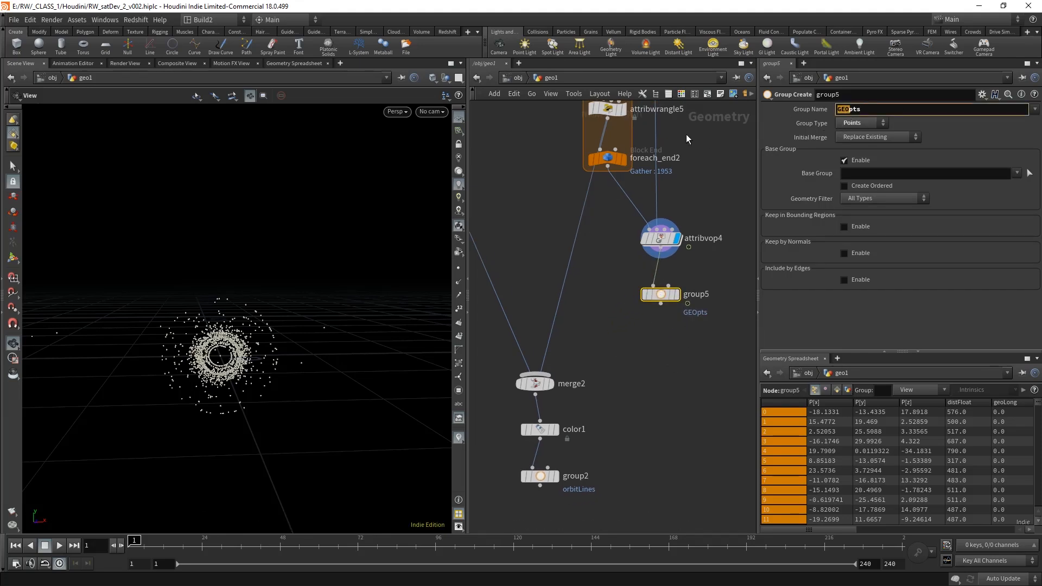
pyautogui.write('LEO')
pyautogui.write('MEO')
pyautogui.write('_')
pyautogui.write('sta')
pyautogui.press('BackSpace')
pyautogui.press('BackSpace')
pyautogui.write('at')
pyautogui.press('Delete')
pyautogui.write('P')
pyautogui.press('Return')
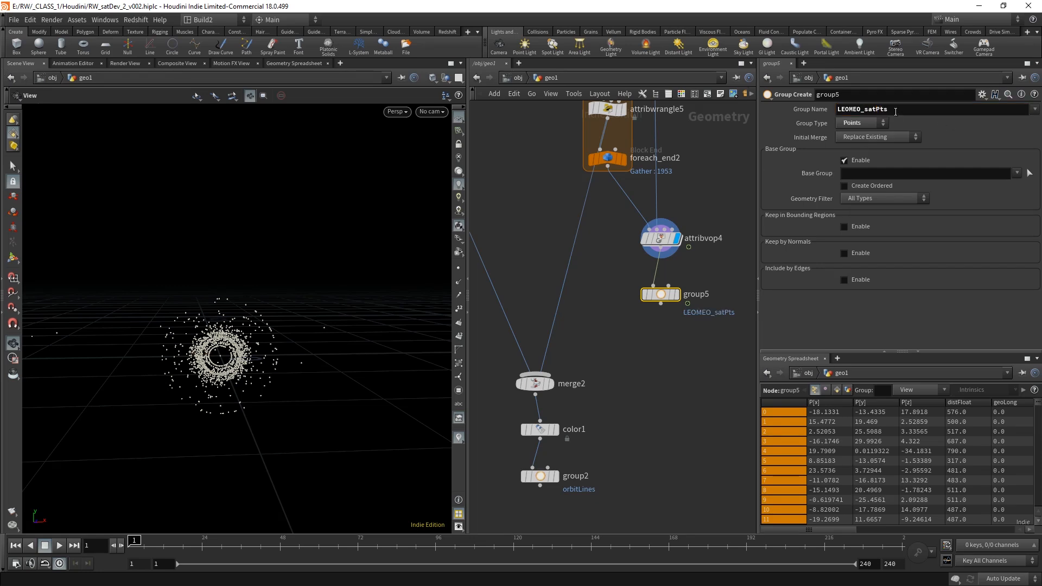
# - Rename the point group between foreach_end1 and merge3 as GEO_satPts
pyautogui.doubleClick(863, 112)
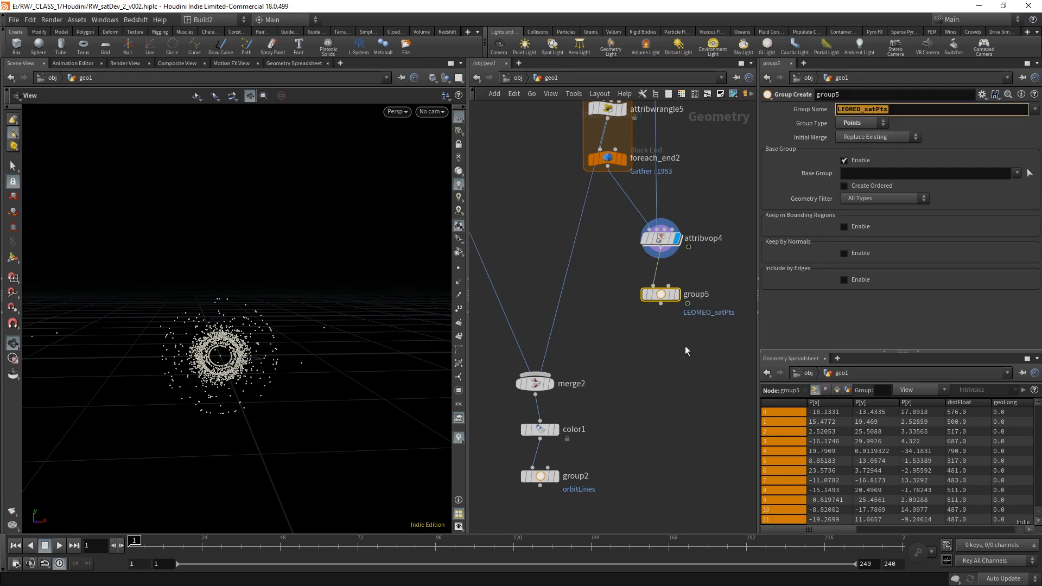
pyautogui.moveTo(653, 389); pyautogui.dragTo(754, 368, button='middle')
pyautogui.moveTo(535, 328); pyautogui.dragTo(625, 357, button='middle')
pyautogui.moveTo(600, 353); pyautogui.dragTo(512, 279)
pyautogui.click(850, 109)
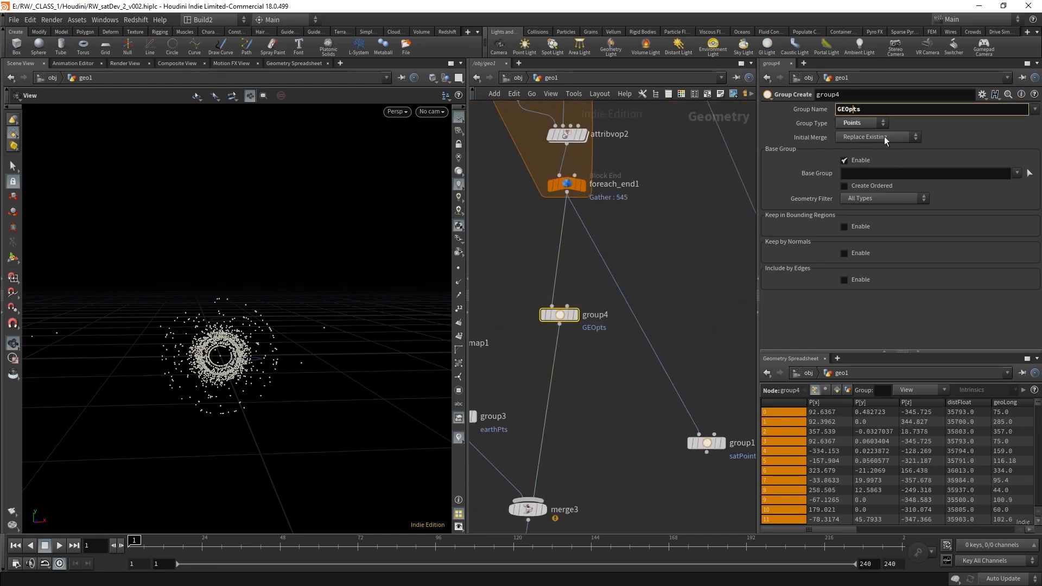
pyautogui.write('_satP')
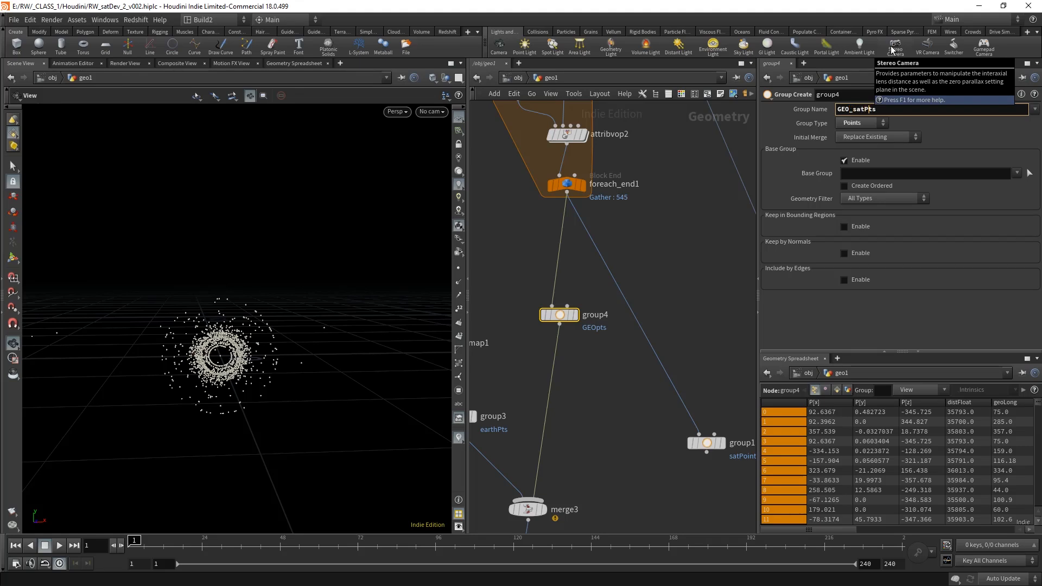
pyautogui.press('Return')
pyautogui.click(595, 410)
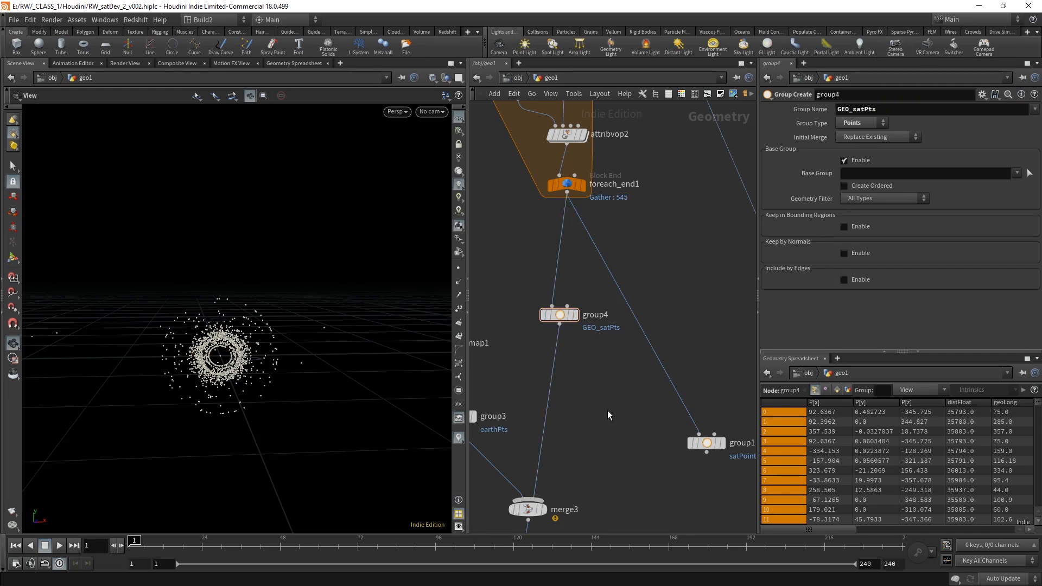
# - Display the attribvop5 output below merge3
pyautogui.moveTo(617, 403); pyautogui.dragTo(612, 285, button='middle')
pyautogui.scroll(-2, 610, 299)
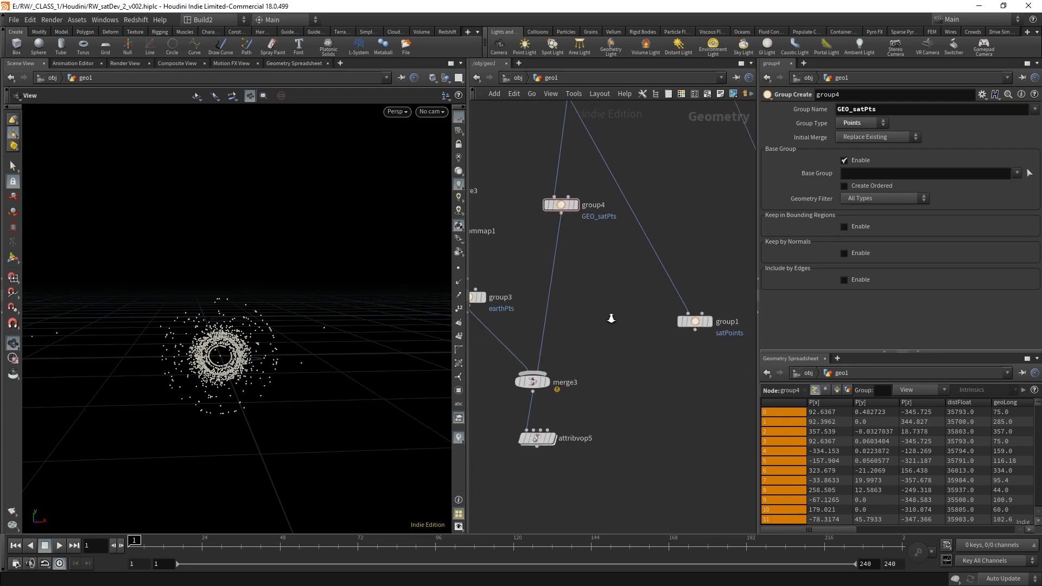
pyautogui.click(558, 432)
# - Examine the LEOMEO_satPts group settings and the neighbouring satPoints and orbitLines branches of the network
pyautogui.moveTo(682, 387); pyautogui.dragTo(571, 408, button='middle')
pyautogui.scroll(-2, 624, 397)
pyautogui.moveTo(605, 397); pyautogui.dragTo(532, 331)
pyautogui.moveTo(613, 409); pyautogui.dragTo(496, 413, button='middle')
pyautogui.click(610, 271)
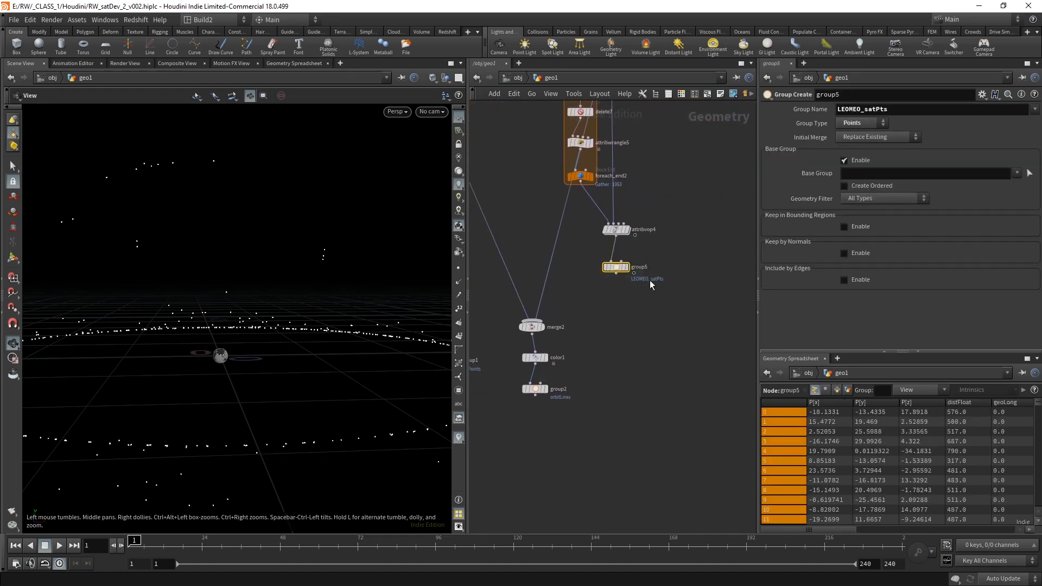
pyautogui.click(633, 396)
pyautogui.moveTo(605, 428); pyautogui.dragTo(686, 384, button='middle')
pyautogui.moveTo(607, 402); pyautogui.dragTo(617, 396, button='right')
pyautogui.moveTo(617, 396); pyautogui.dragTo(628, 408, button='middle')
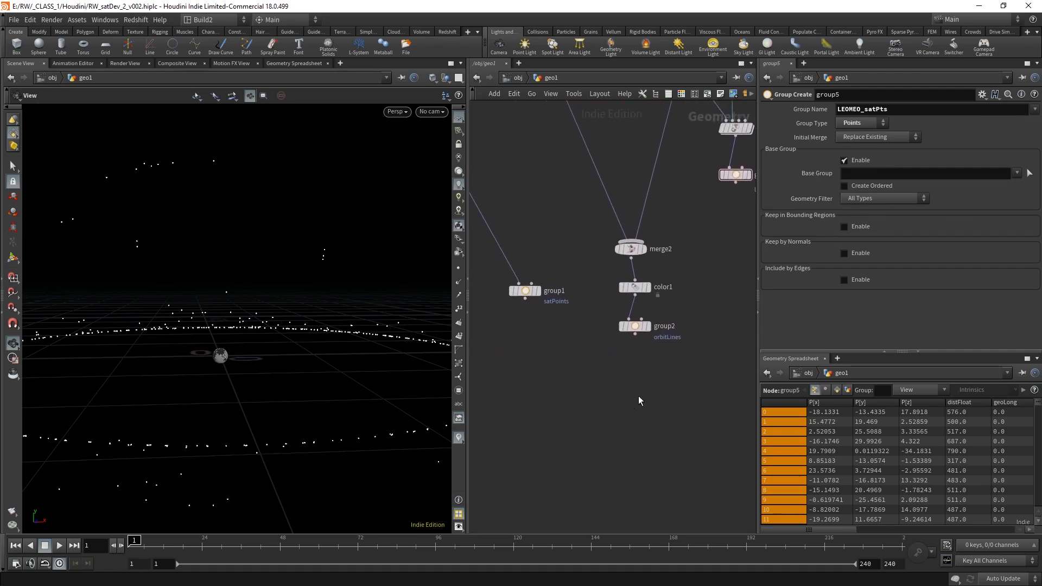
# - Display the copytopoints1 output and view the complete set of geostationary orbit rings
pyautogui.scroll(-5, 637, 397)
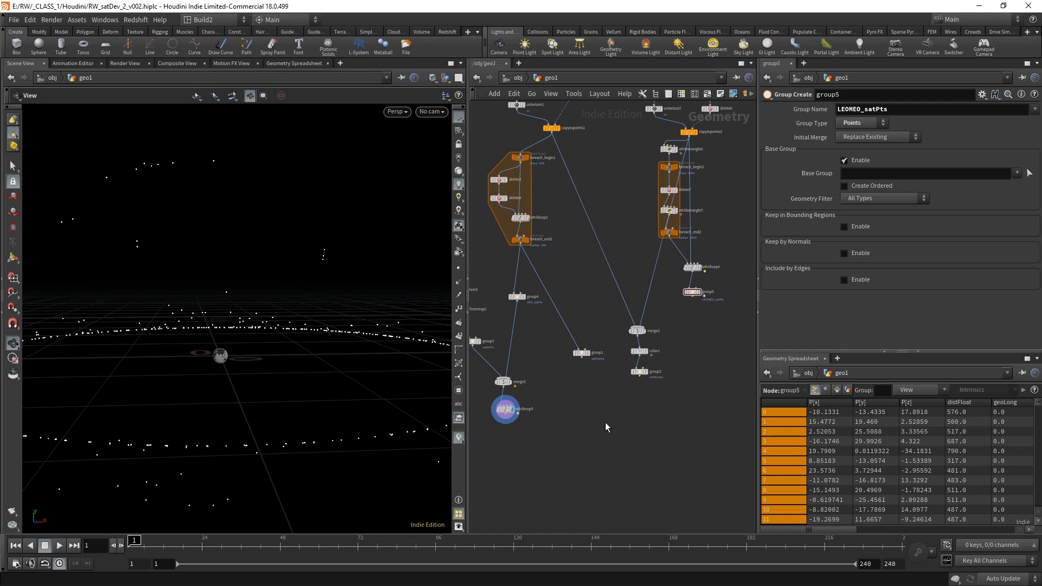
pyautogui.scroll(4, 617, 200)
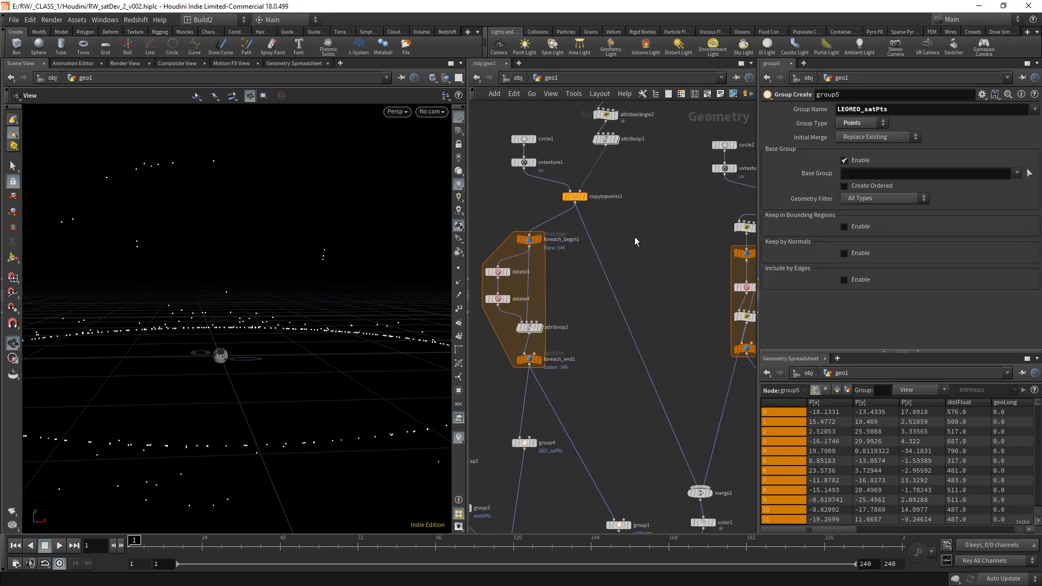
pyautogui.click(584, 198)
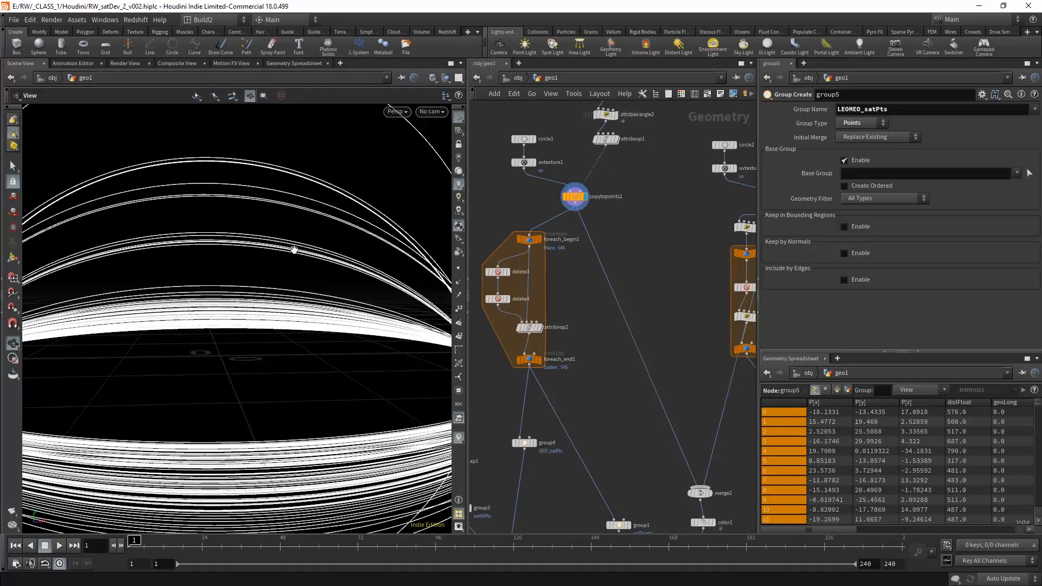
pyautogui.moveTo(271, 329); pyautogui.dragTo(295, 279)
pyautogui.moveTo(295, 279); pyautogui.dragTo(270, 282, button='right')
pyautogui.moveTo(270, 282); pyautogui.dragTo(337, 238)
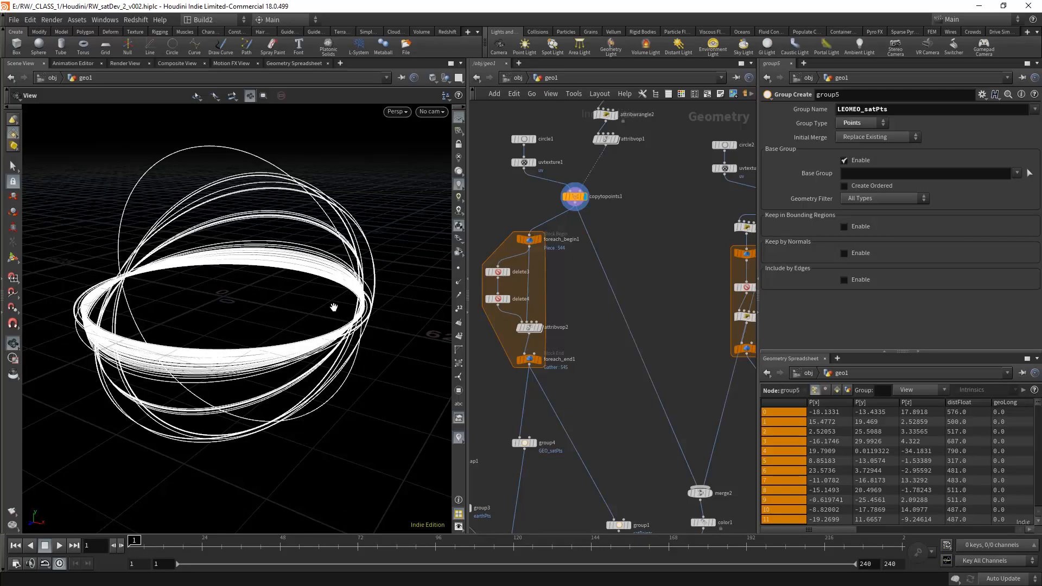
# - Delete the merge2 node and wire copytopoints2 directly into color1
pyautogui.moveTo(595, 365); pyautogui.dragTo(569, 306, button='middle')
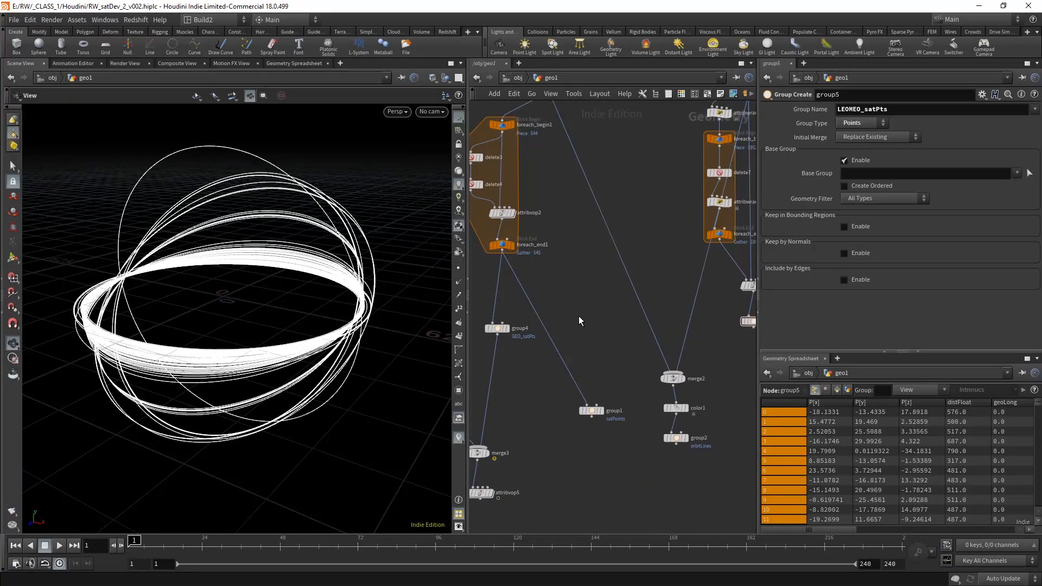
pyautogui.click(677, 376)
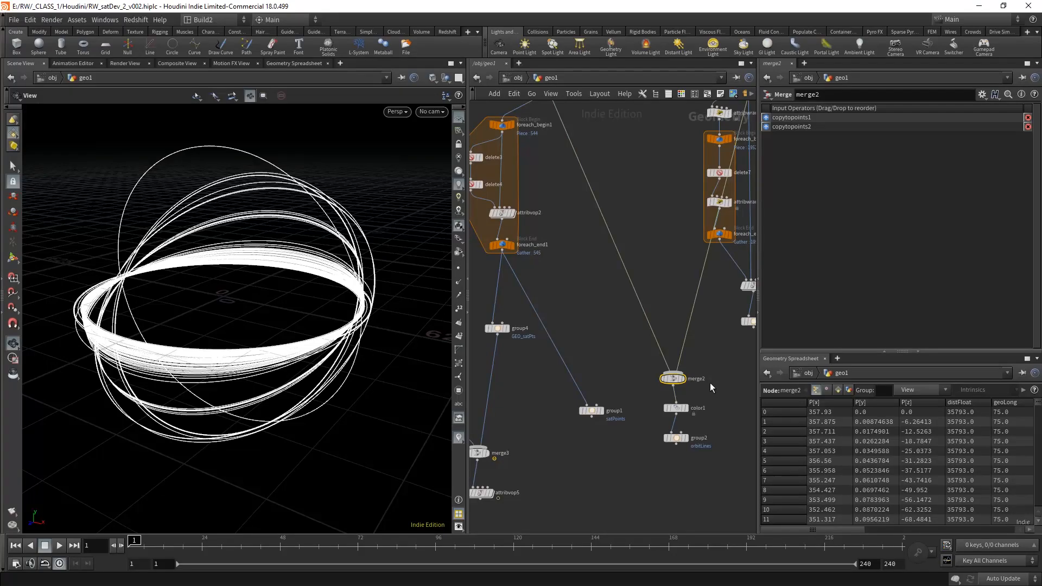
pyautogui.press('Delete')
pyautogui.moveTo(689, 402); pyautogui.dragTo(603, 399, button='middle')
pyautogui.click(592, 400)
pyautogui.moveTo(644, 256); pyautogui.dragTo(621, 395, button='middle')
pyautogui.click(641, 231)
# - Reposition color1 with the orbitLines group beside the LEO/MEO branch, and move the satPoints group lower in the network
pyautogui.moveTo(696, 311); pyautogui.dragTo(679, 74, button='middle')
pyautogui.moveTo(647, 344); pyautogui.dragTo(659, 355, button='middle')
pyautogui.moveTo(646, 382); pyautogui.dragTo(725, 261)
pyautogui.click(614, 334)
pyautogui.moveTo(606, 339); pyautogui.dragTo(705, 377, button='middle')
pyautogui.scroll(1, 682, 397)
pyautogui.moveTo(614, 346); pyautogui.dragTo(657, 494)
pyautogui.moveTo(661, 406); pyautogui.dragTo(693, 399, button='middle')
pyautogui.scroll(-1, 602, 424)
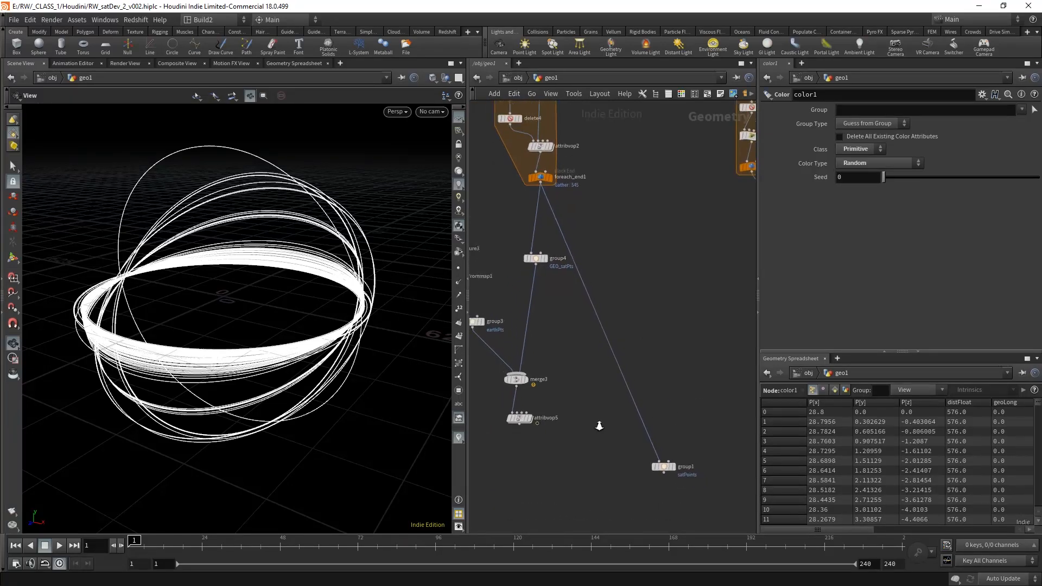
pyautogui.moveTo(602, 424); pyautogui.dragTo(602, 433, button='right')
pyautogui.moveTo(639, 443); pyautogui.dragTo(621, 431, button='middle')
pyautogui.moveTo(646, 457); pyautogui.dragTo(648, 485)
pyautogui.moveTo(653, 404); pyautogui.dragTo(636, 409, button='middle')
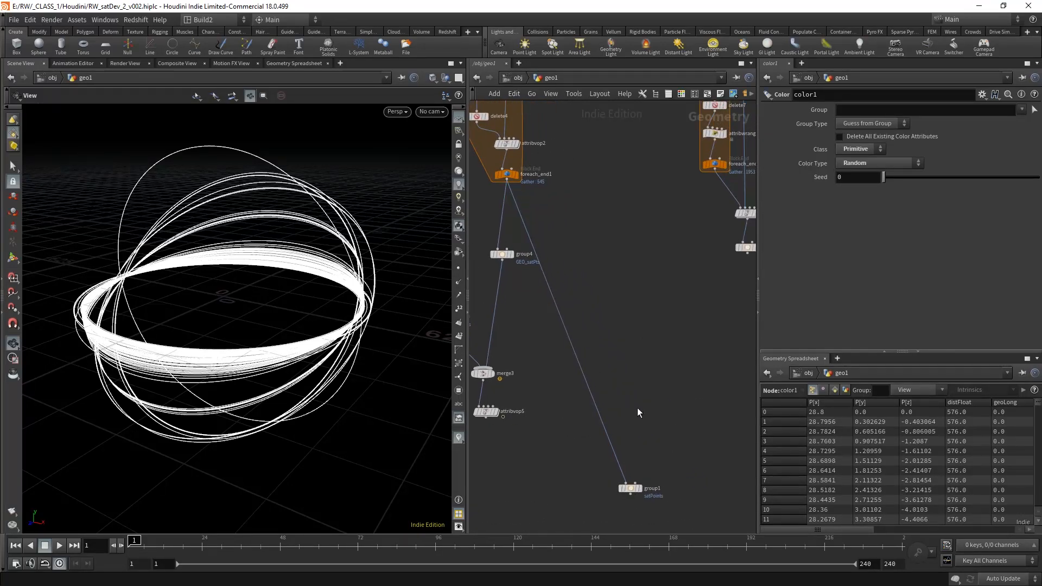
# - Add a Merge node near the satPoints group and connect attribvop5 and the LEOMEO_satPts group to it
pyautogui.press('Tab')
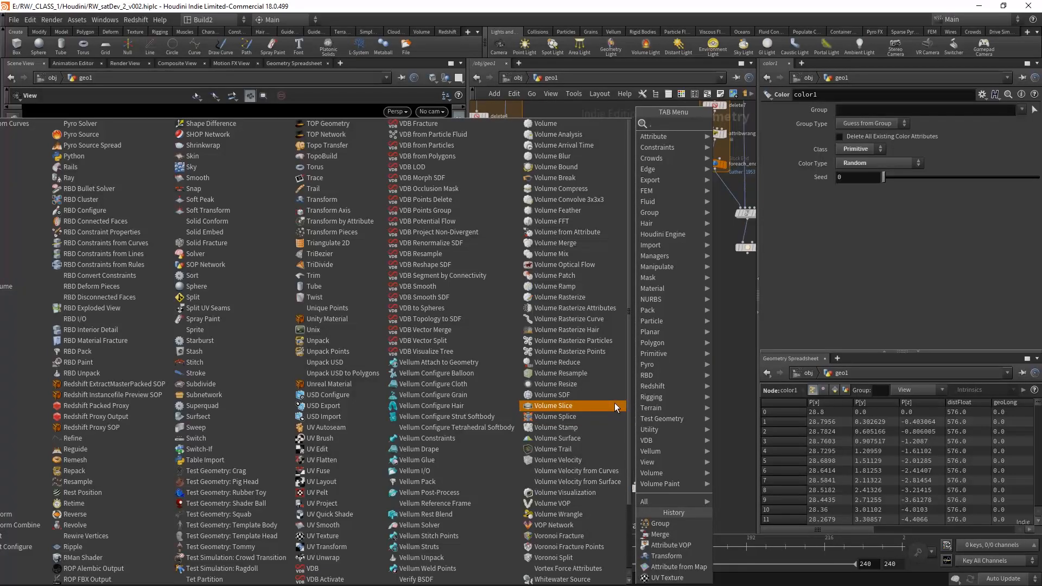
pyautogui.click(802, 338)
pyautogui.press('Tab')
pyautogui.write('mer')
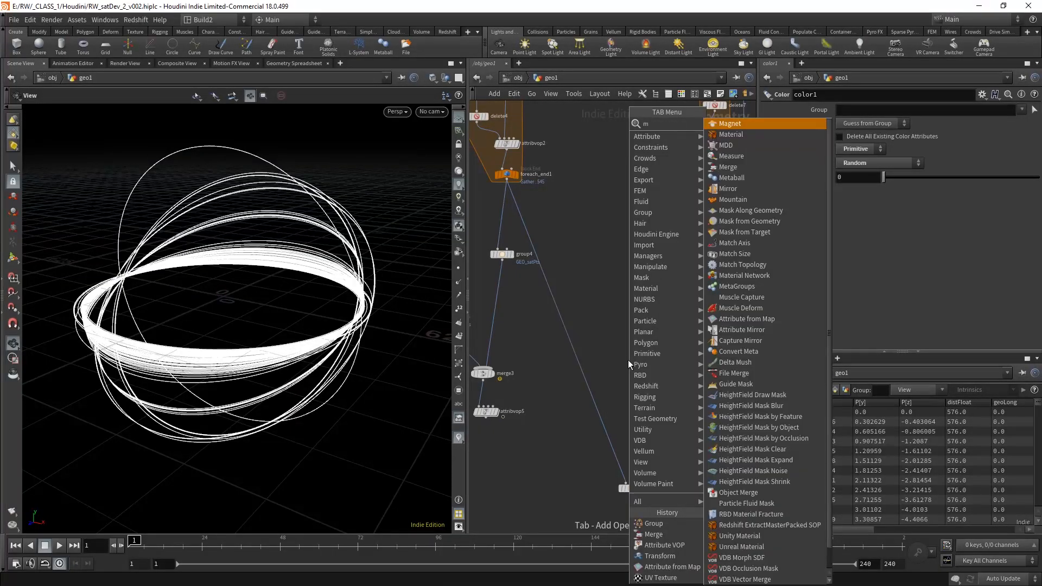
pyautogui.click(728, 124)
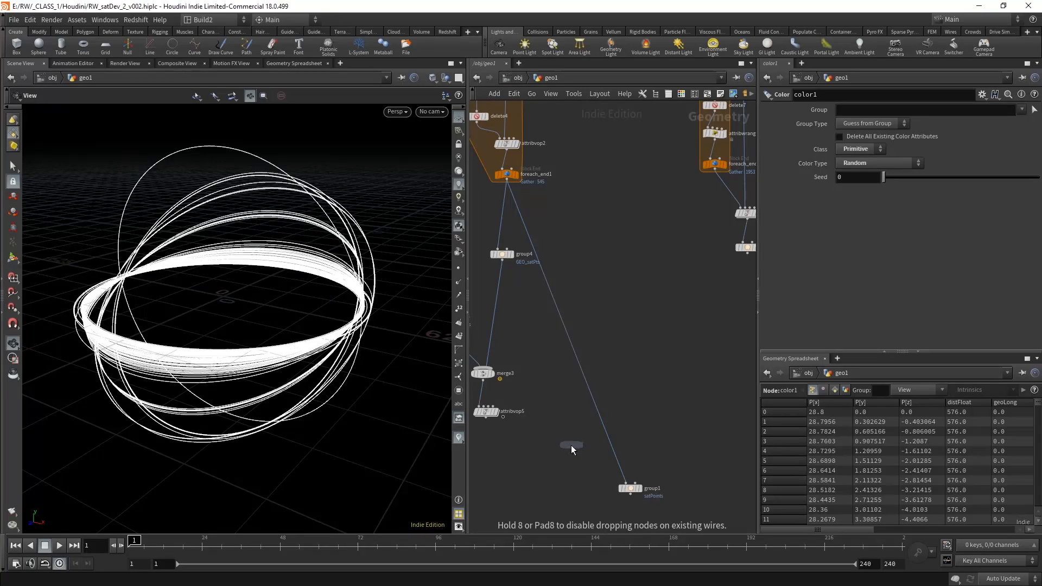
pyautogui.click(571, 446)
pyautogui.moveTo(571, 439); pyautogui.dragTo(503, 418)
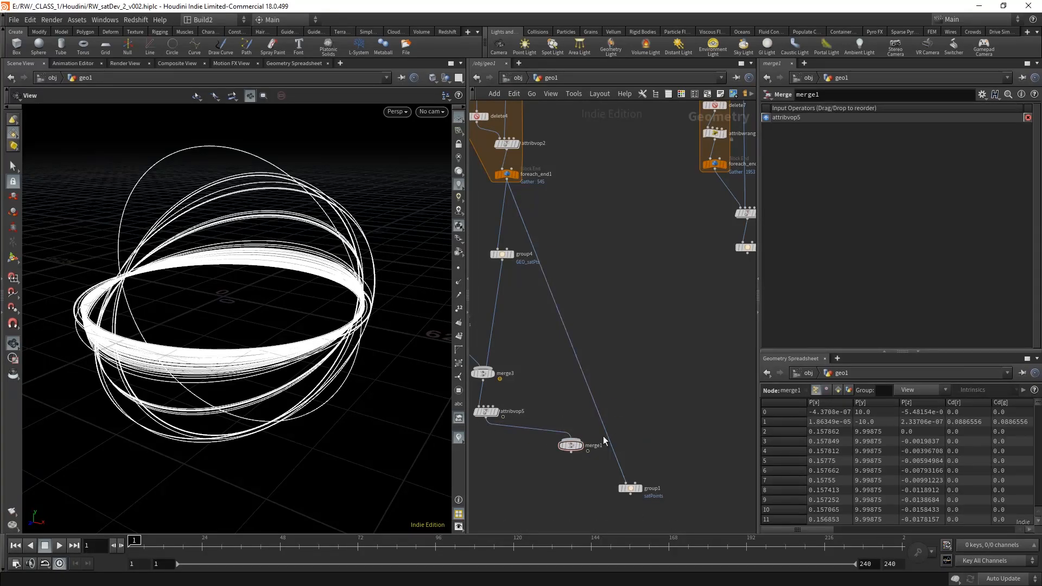
pyautogui.click(577, 440)
pyautogui.moveTo(668, 375); pyautogui.dragTo(535, 393, button='middle')
pyautogui.click(614, 272)
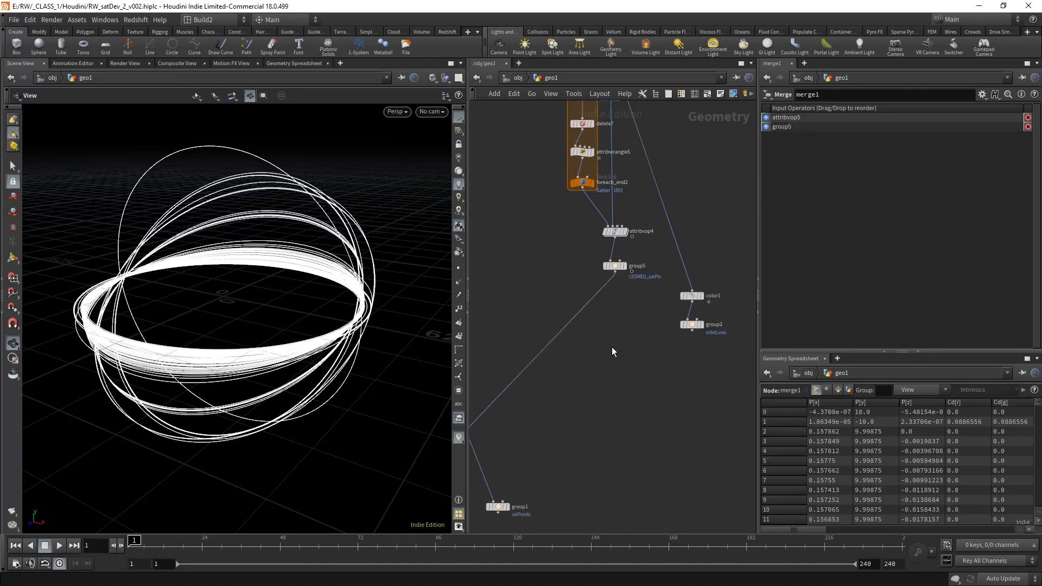
# - Connect the new merge's output to the satPoints group and line the two nodes up vertically
pyautogui.moveTo(591, 429); pyautogui.dragTo(641, 293, button='middle')
pyautogui.moveTo(563, 350); pyautogui.dragTo(512, 379)
pyautogui.moveTo(512, 379); pyautogui.dragTo(575, 388, button='middle')
pyautogui.moveTo(568, 381); pyautogui.dragTo(559, 317)
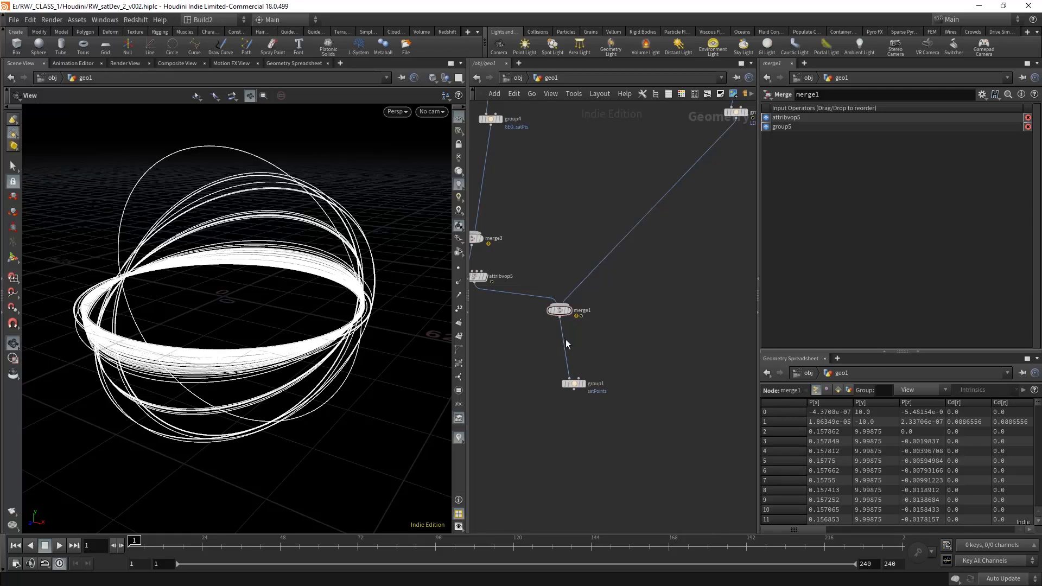
pyautogui.moveTo(574, 382); pyautogui.dragTo(562, 373)
pyautogui.moveTo(578, 407); pyautogui.dragTo(594, 411, button='middle')
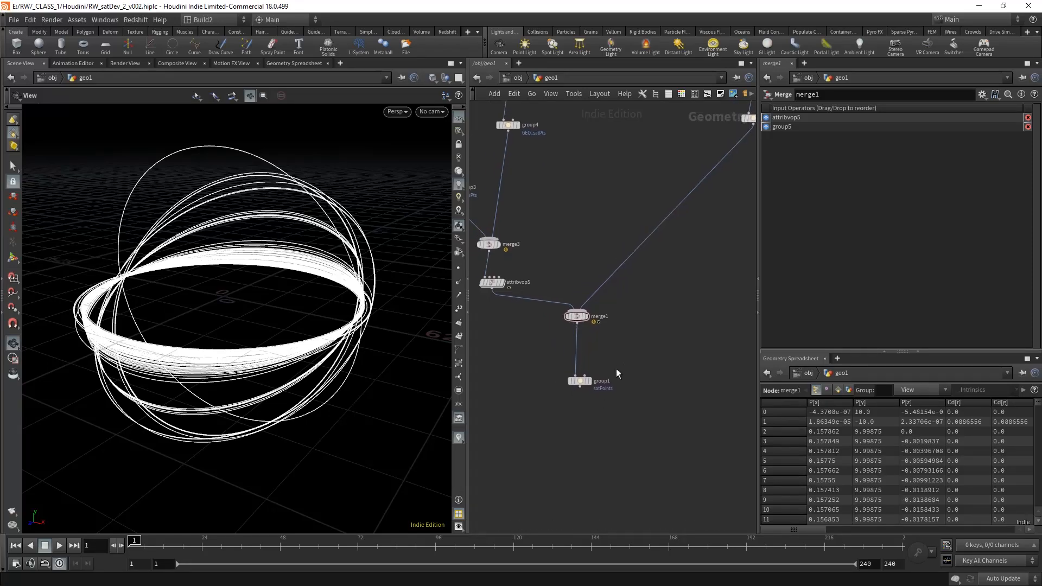
# - Insert a Delete node between merge1 and the satPoints group
pyautogui.moveTo(572, 376); pyautogui.dragTo(611, 376)
pyautogui.moveTo(608, 407); pyautogui.dragTo(618, 419, button='middle')
pyautogui.press('Tab')
pyautogui.moveTo(649, 231)
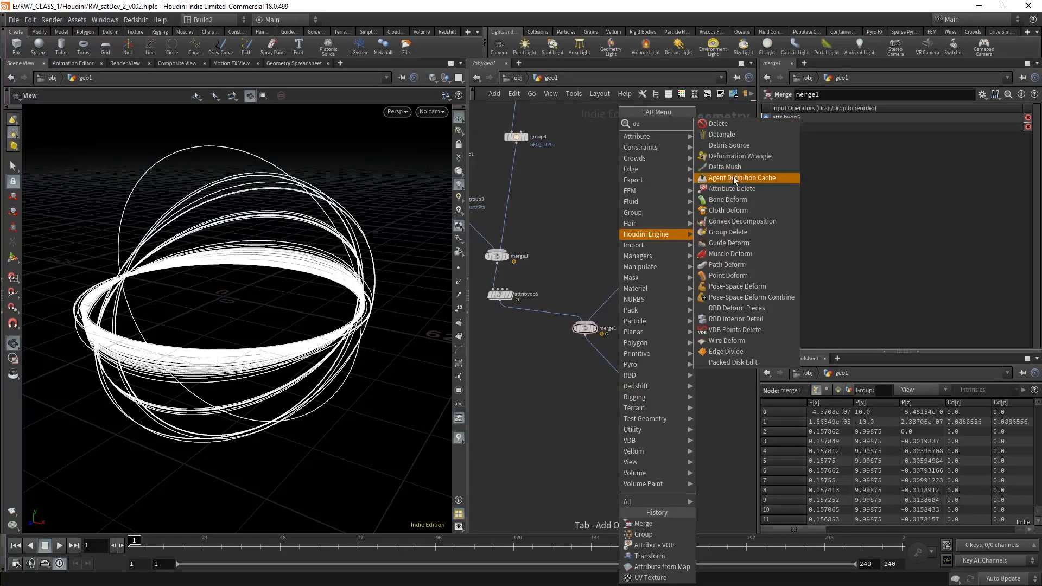
pyautogui.click(722, 130)
pyautogui.click(611, 363)
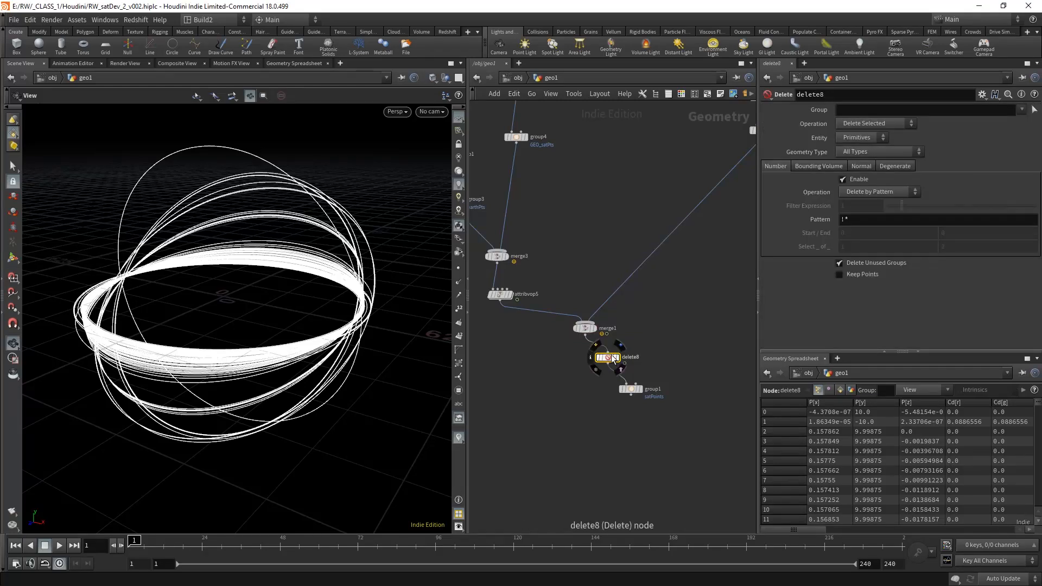
# - Set the Delete node to remove the earthPts group with Entity set to Points, and display the satPoints group output
pyautogui.click(862, 137)
pyautogui.click(857, 149)
pyautogui.click(1024, 113)
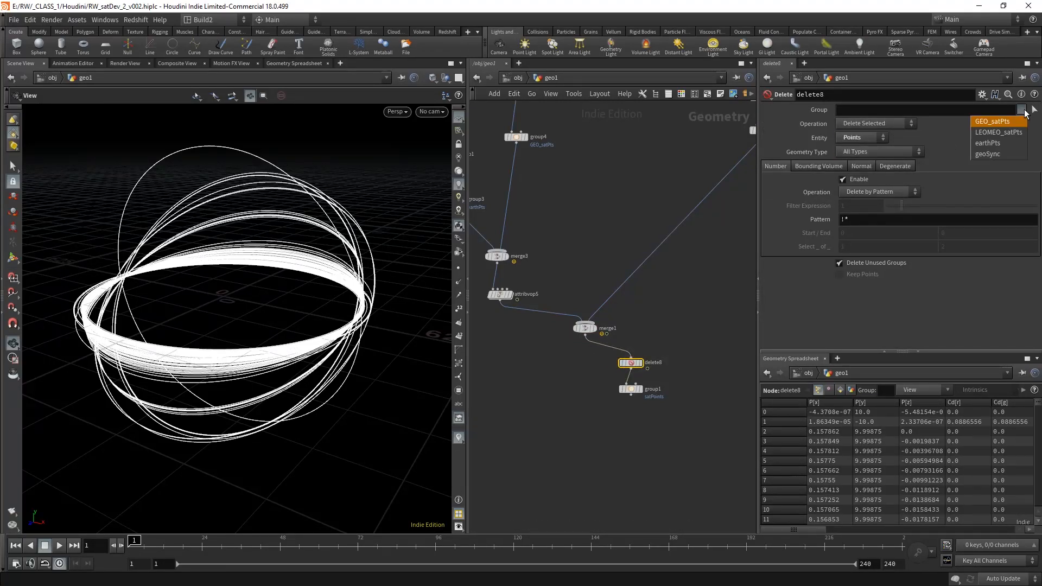
pyautogui.click(1015, 144)
pyautogui.scroll(3, 663, 440)
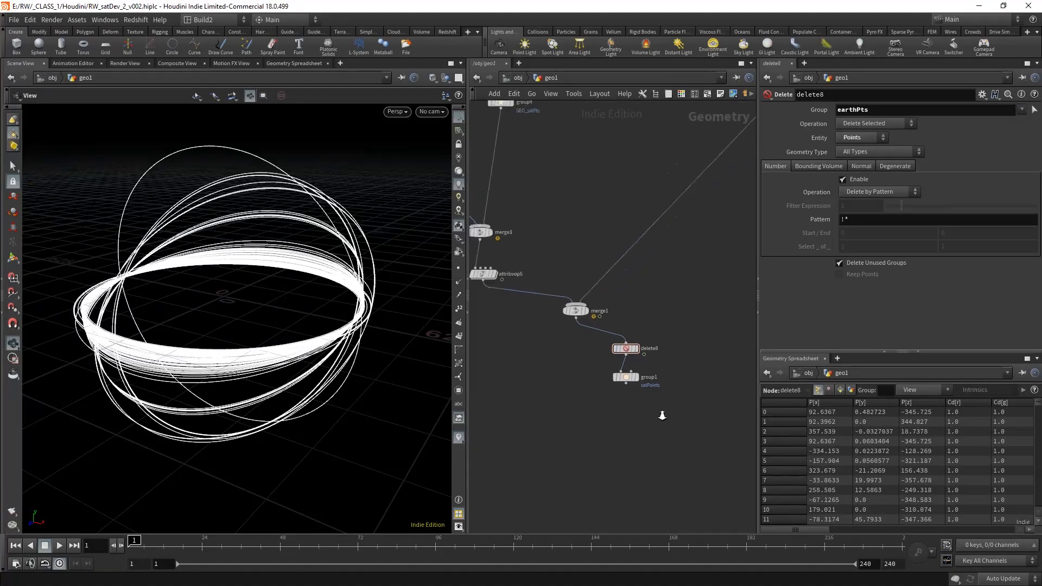
pyautogui.click(601, 361)
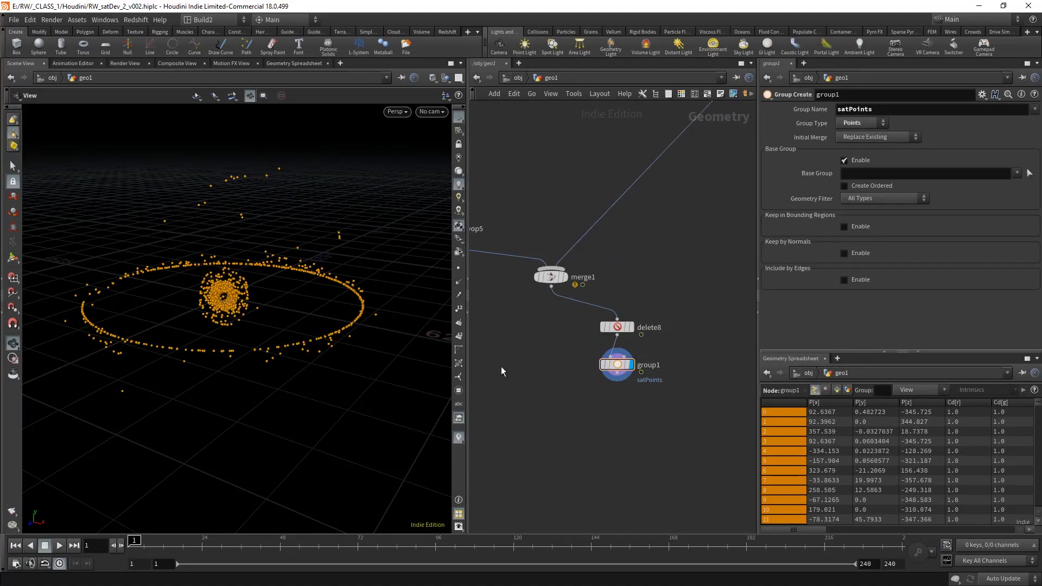
# - Display the merge1 output and view the Earth together with the surrounding satellite points
pyautogui.click(564, 277)
pyautogui.click(591, 279)
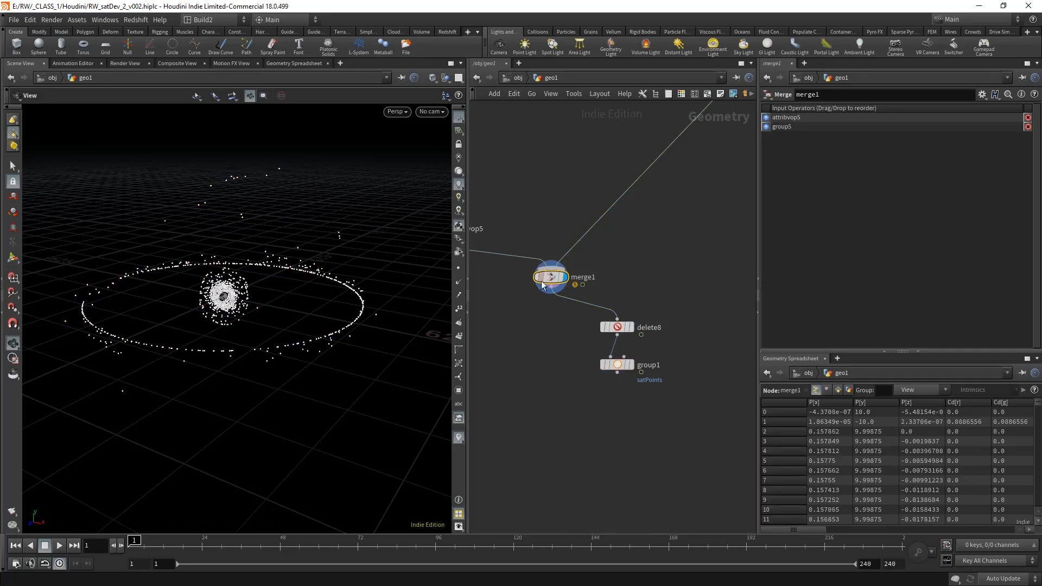
pyautogui.moveTo(196, 337)
pyautogui.mouseDown()
pyautogui.moveTo(356, 238)
pyautogui.moveTo(356, 333)
pyautogui.moveTo(307, 382)
pyautogui.moveTo(285, 333)
pyautogui.moveTo(207, 342)
pyautogui.moveTo(141, 333)
pyautogui.moveTo(302, 337)
pyautogui.moveTo(242, 339)
pyautogui.moveTo(288, 279)
pyautogui.moveTo(388, 213)
pyautogui.moveTo(305, 286)
pyautogui.moveTo(312, 295)
pyautogui.moveTo(298, 278)
pyautogui.mouseUp()
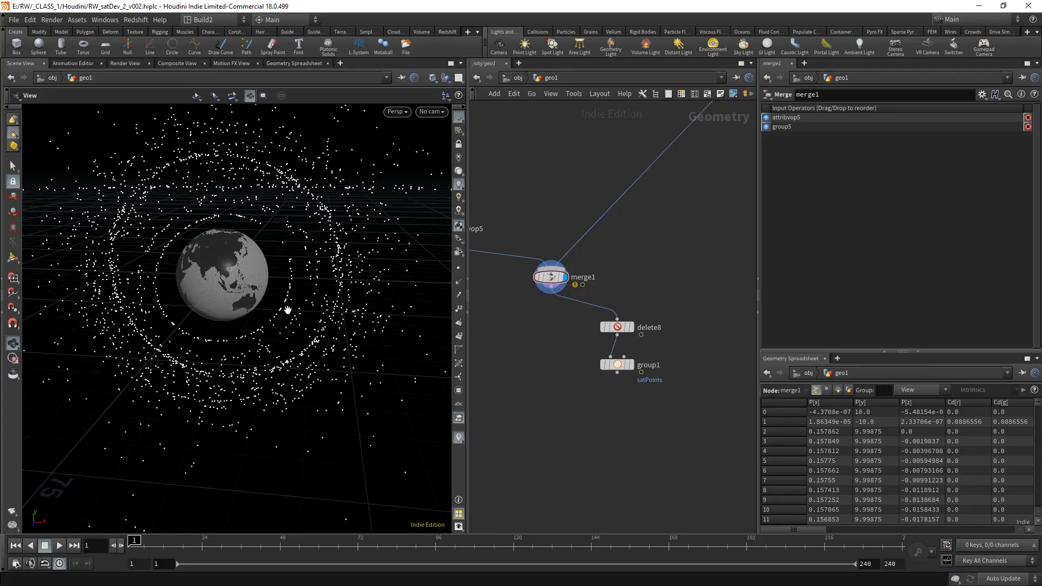
pyautogui.moveTo(302, 229); pyautogui.dragTo(69, 340, button='right')
# - Rename the attribwrangle4 node below delete5 as attribwrangle_radiusScale
pyautogui.moveTo(628, 255); pyautogui.dragTo(539, 432, button='middle')
pyautogui.moveTo(603, 277); pyautogui.dragTo(585, 414, button='right')
pyautogui.moveTo(631, 306); pyautogui.dragTo(596, 446, button='middle')
pyautogui.moveTo(644, 279); pyautogui.dragTo(623, 387, button='middle')
pyautogui.moveTo(622, 387); pyautogui.dragTo(659, 222, button='right')
pyautogui.click(587, 198)
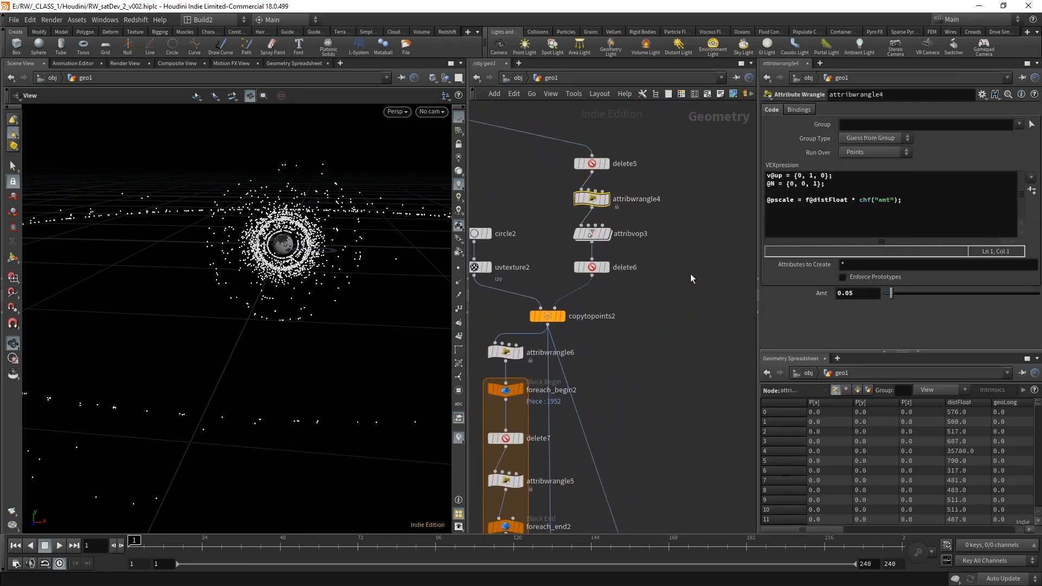
pyautogui.doubleClick(659, 199)
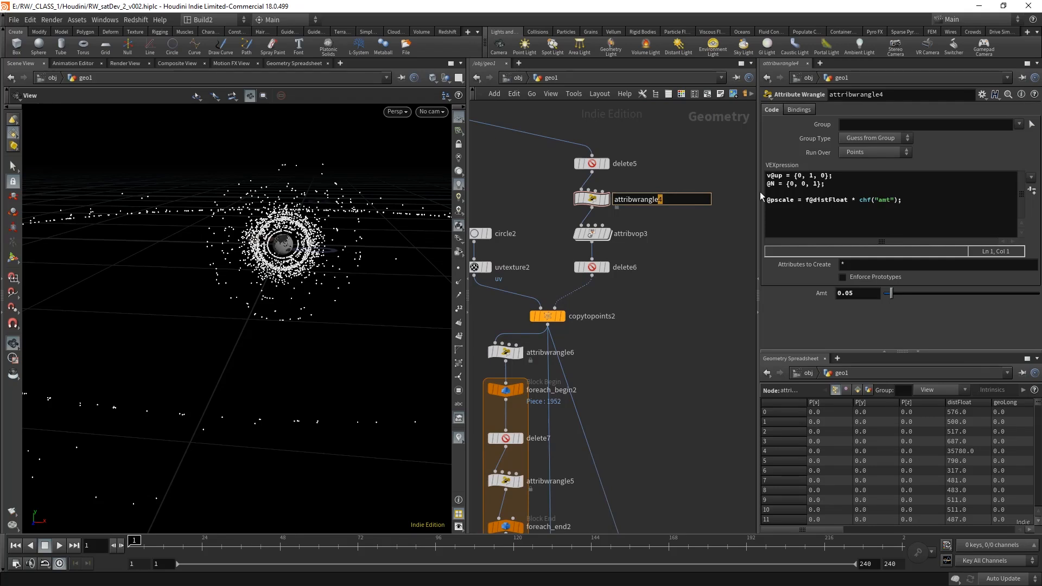
pyautogui.write('_radiusScal')
pyautogui.press('Return')
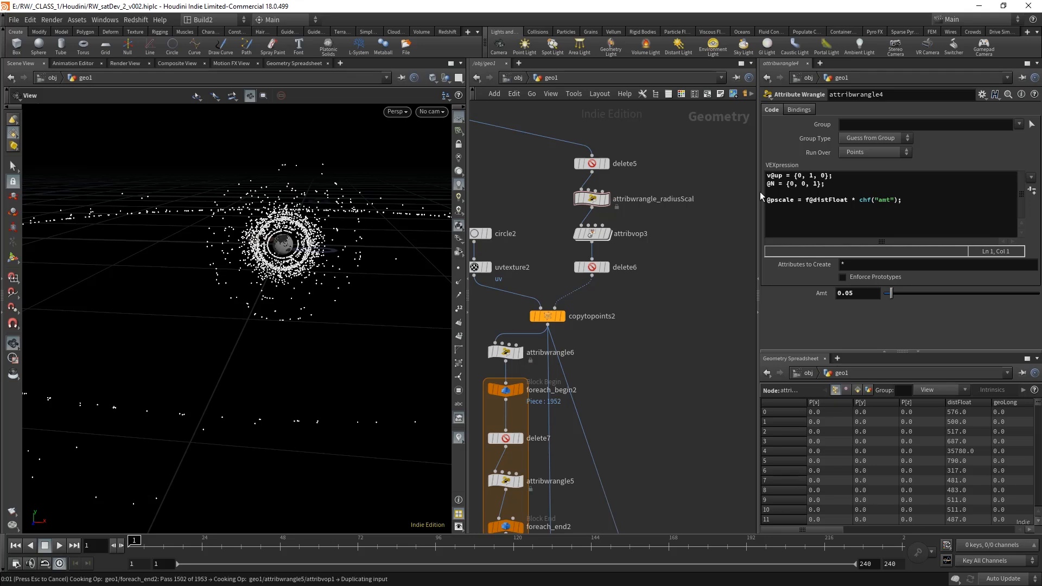
pyautogui.doubleClick(697, 201)
pyautogui.write('e')
pyautogui.press('Return')
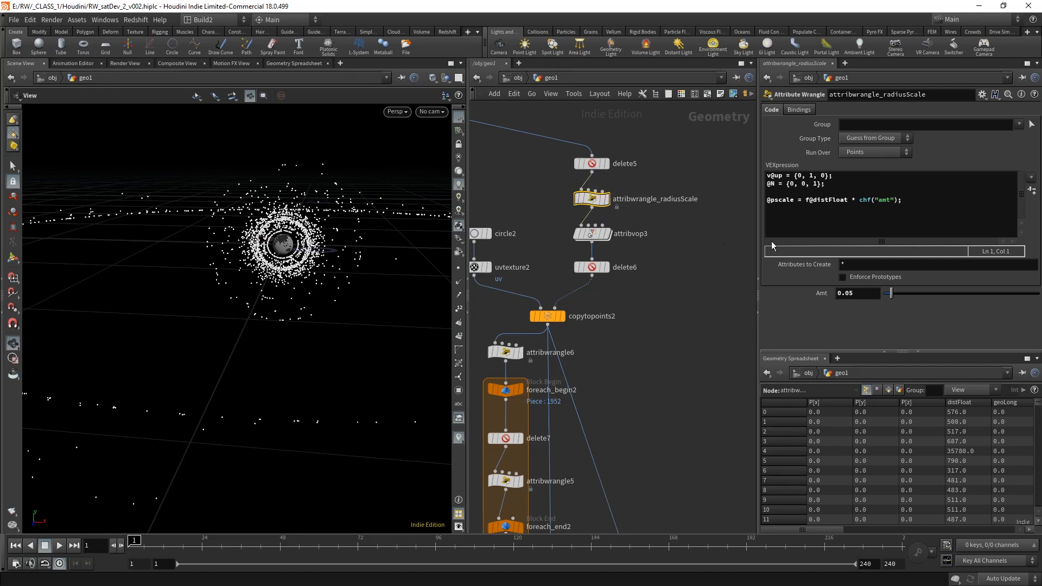
# - Set the Amt value of attribwrangle_radiusScale to 0.1
pyautogui.click(851, 299)
pyautogui.doubleClick(846, 293)
pyautogui.write('0.1')
pyautogui.press('Return')
# - Examine the spacing of the LEO/MEO satellites around the Earth from several angles and the node chain below merge1
pyautogui.moveTo(343, 246); pyautogui.dragTo(264, 283, button='middle')
pyautogui.moveTo(264, 283)
pyautogui.mouseDown()
pyautogui.moveTo(260, 308)
pyautogui.moveTo(258, 285)
pyautogui.moveTo(160, 268)
pyautogui.moveTo(207, 260)
pyautogui.moveTo(272, 282)
pyautogui.moveTo(277, 309)
pyautogui.moveTo(258, 297)
pyautogui.mouseUp()
pyautogui.moveTo(198, 278); pyautogui.dragTo(324, 201, button='right')
pyautogui.moveTo(324, 201); pyautogui.dragTo(275, 245)
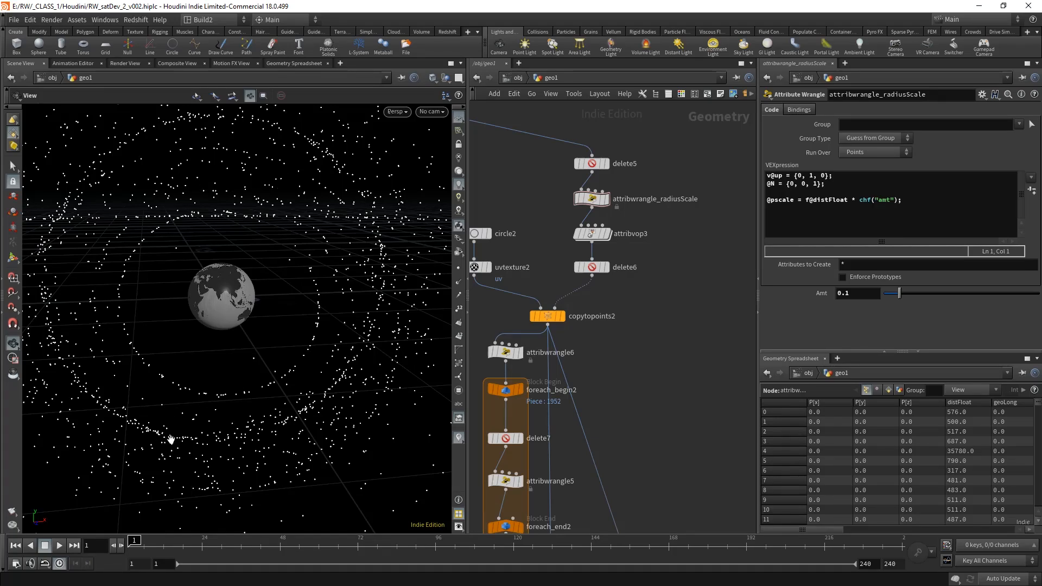
pyautogui.moveTo(272, 269); pyautogui.dragTo(59, 358, button='right')
pyautogui.moveTo(255, 303); pyautogui.dragTo(200, 326, button='middle')
pyautogui.moveTo(200, 326)
pyautogui.mouseDown()
pyautogui.moveTo(93, 333)
pyautogui.moveTo(193, 321)
pyautogui.mouseUp()
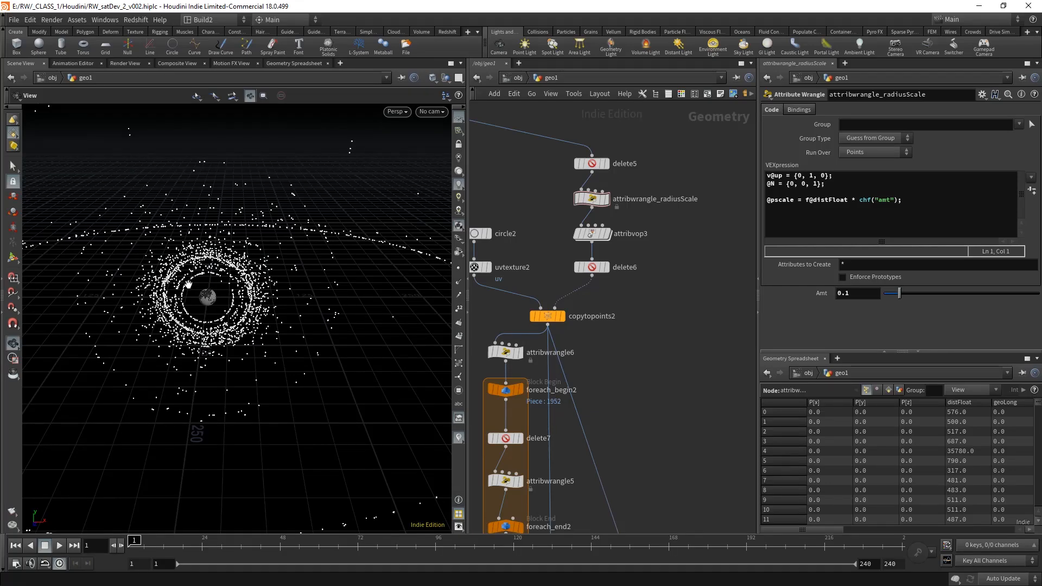
pyautogui.moveTo(657, 395); pyautogui.dragTo(634, 231, button='middle')
pyautogui.scroll(-4, 640, 273)
pyautogui.moveTo(668, 434); pyautogui.dragTo(628, 250, button='middle')
pyautogui.moveTo(563, 362); pyautogui.dragTo(685, 301, button='middle')
pyautogui.moveTo(612, 341); pyautogui.dragTo(648, 336, button='middle')
pyautogui.scroll(-3, 239, 347)
pyautogui.moveTo(239, 347); pyautogui.dragTo(282, 329)
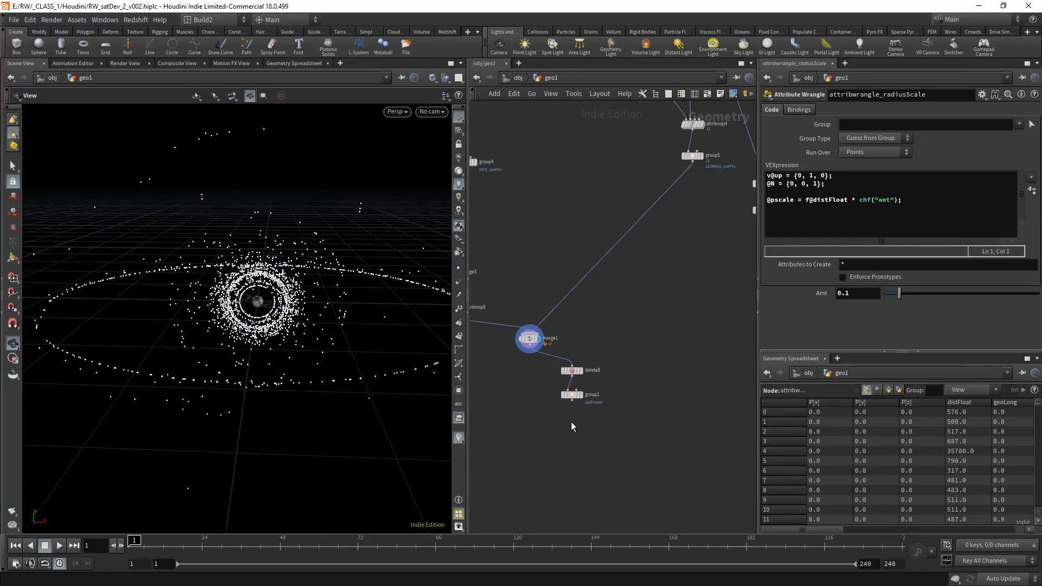
pyautogui.moveTo(538, 433); pyautogui.dragTo(552, 449, button='middle')
pyautogui.scroll(3, 543, 438)
pyautogui.moveTo(283, 337); pyautogui.dragTo(256, 355)
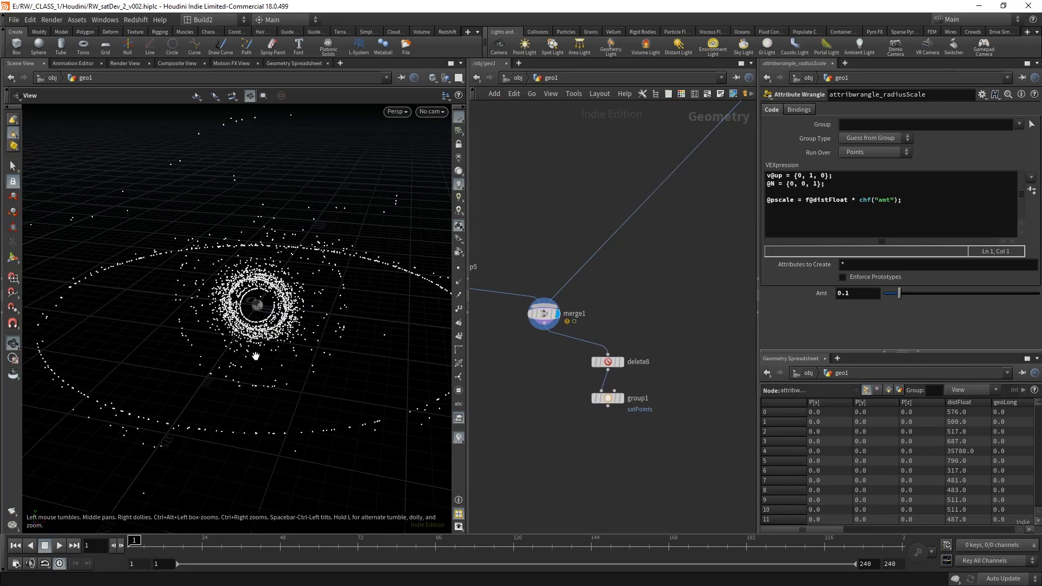
# - Connect the orbitLines group as an additional input of merge1
pyautogui.scroll(2, 256, 355)
pyautogui.moveTo(641, 286); pyautogui.dragTo(585, 315, button='middle')
pyautogui.scroll(-5, 578, 301)
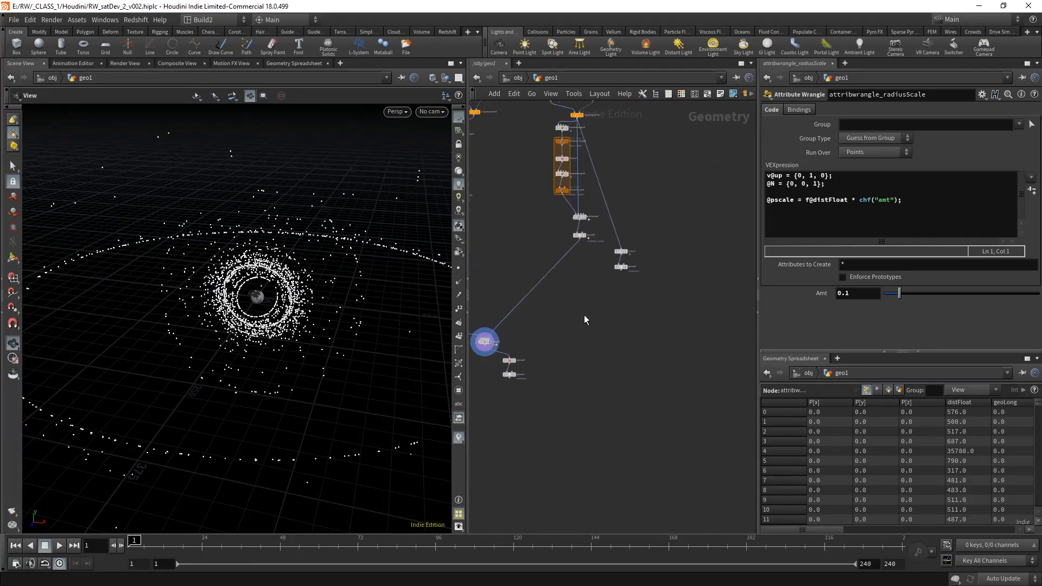
pyautogui.scroll(4, 597, 304)
pyautogui.click(658, 232)
pyautogui.moveTo(497, 367); pyautogui.dragTo(746, 260, button='middle')
pyautogui.click(606, 287)
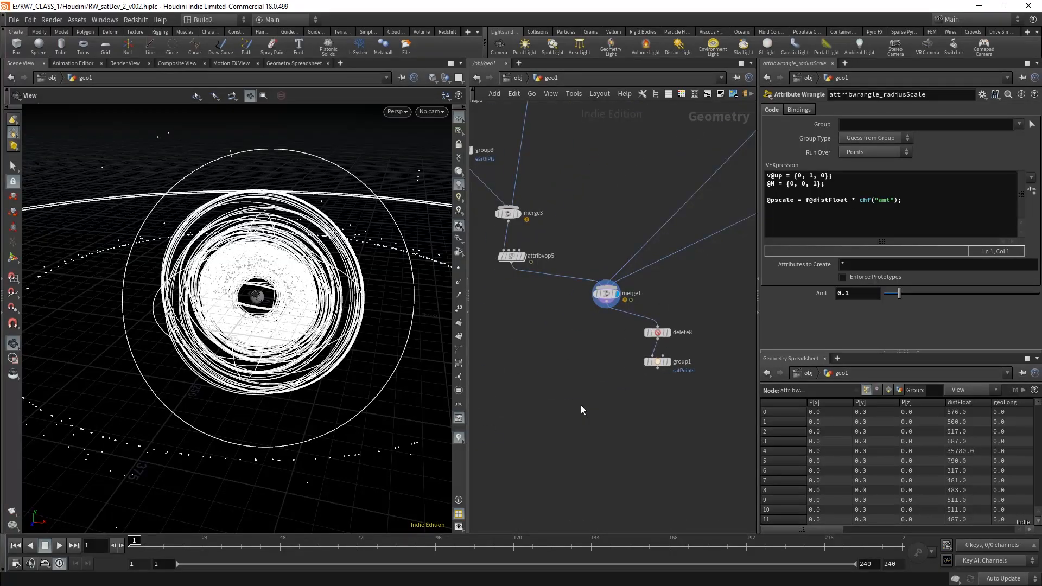
# - Move the Delete node and the satPoints group farther below merge1, and select merge1
pyautogui.moveTo(667, 333); pyautogui.dragTo(607, 384, button='middle')
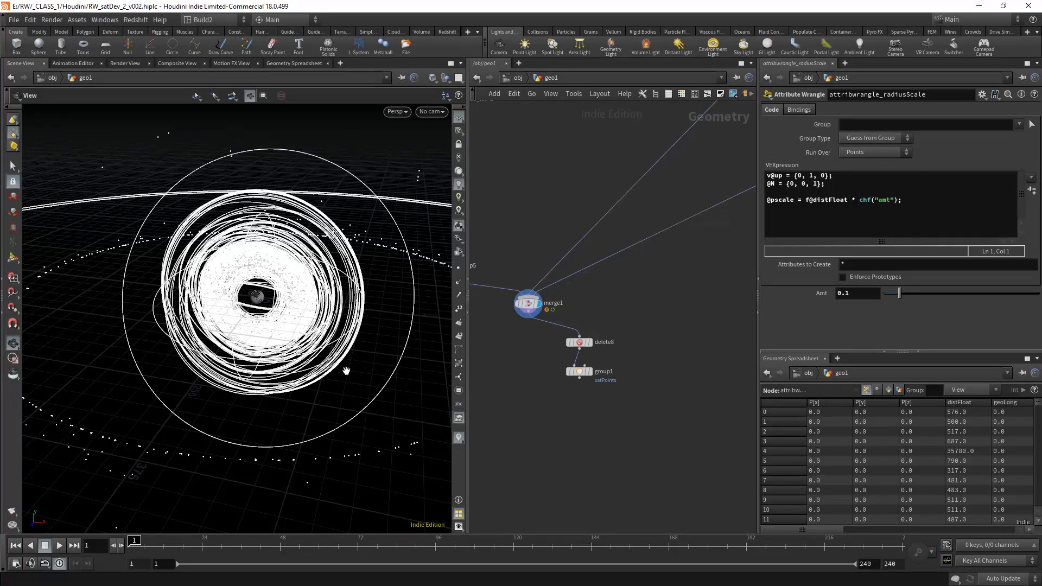
pyautogui.moveTo(632, 315); pyautogui.dragTo(632, 289, button='middle')
pyautogui.moveTo(640, 297); pyautogui.dragTo(570, 379)
pyautogui.moveTo(586, 316); pyautogui.dragTo(576, 347)
pyautogui.click(625, 298)
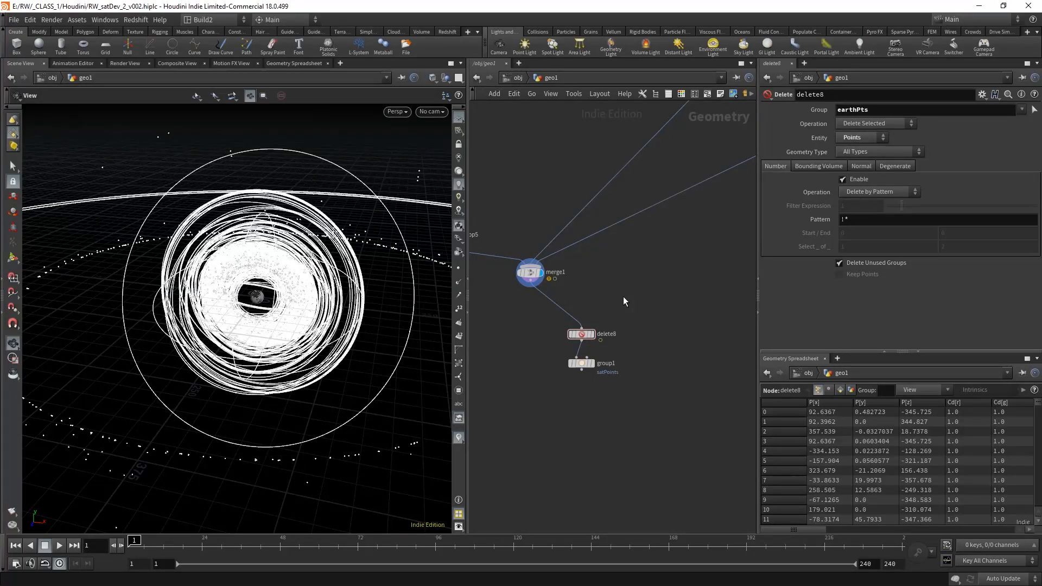
pyautogui.scroll(-2, 652, 289)
pyautogui.moveTo(614, 295); pyautogui.dragTo(525, 262)
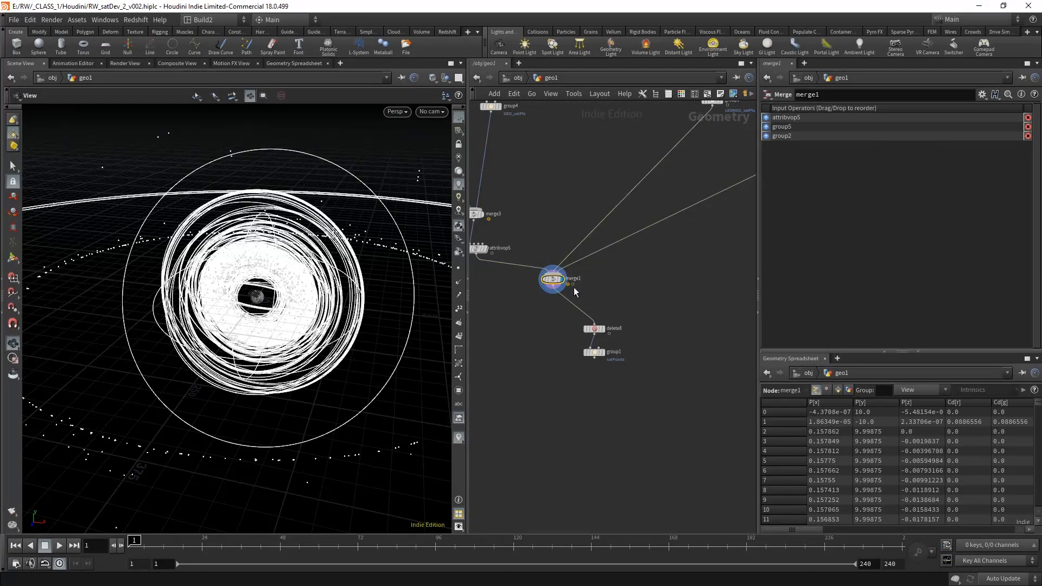
# - Inspect the node information of merge1 for its attributes and point groups, and scrub the timeline to frame 23
pyautogui.scroll(2, 574, 285)
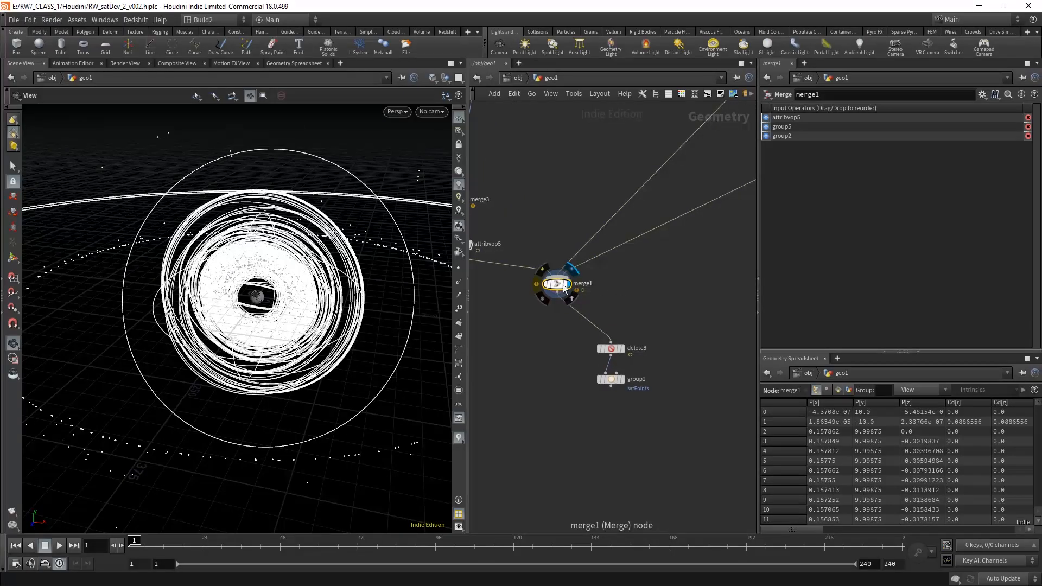
pyautogui.middleClick(564, 288)
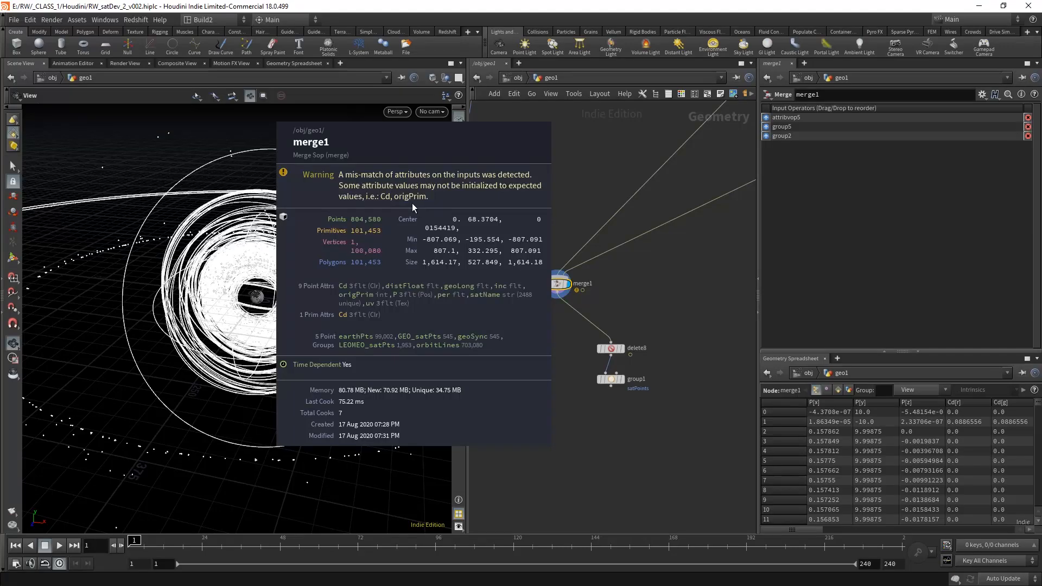
pyautogui.moveTo(675, 300); pyautogui.dragTo(649, 328, button='middle')
pyautogui.scroll(-3, 624, 326)
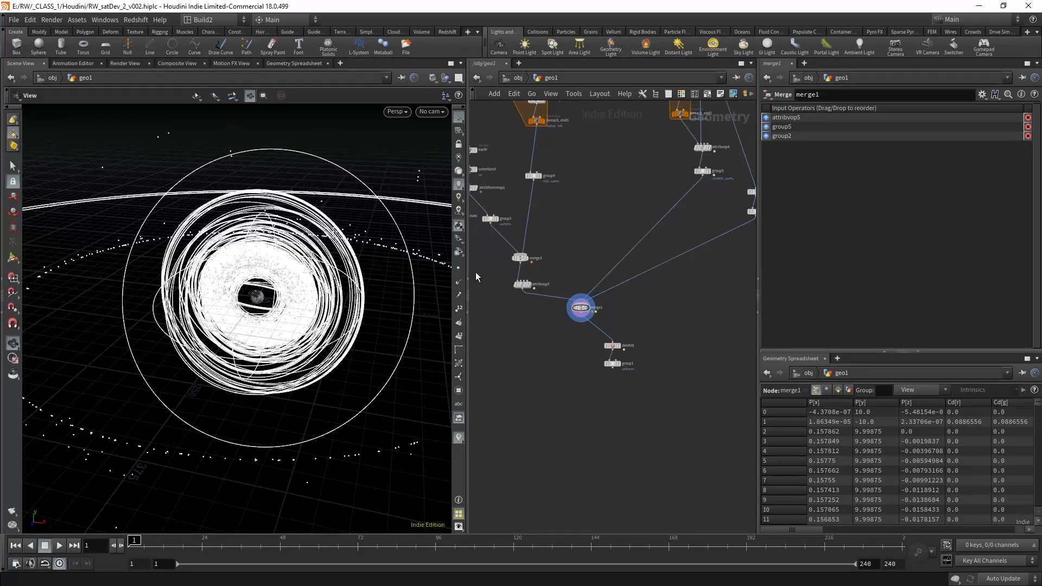
pyautogui.moveTo(692, 311); pyautogui.dragTo(687, 343, button='middle')
pyautogui.moveTo(664, 347); pyautogui.dragTo(686, 313, button='right')
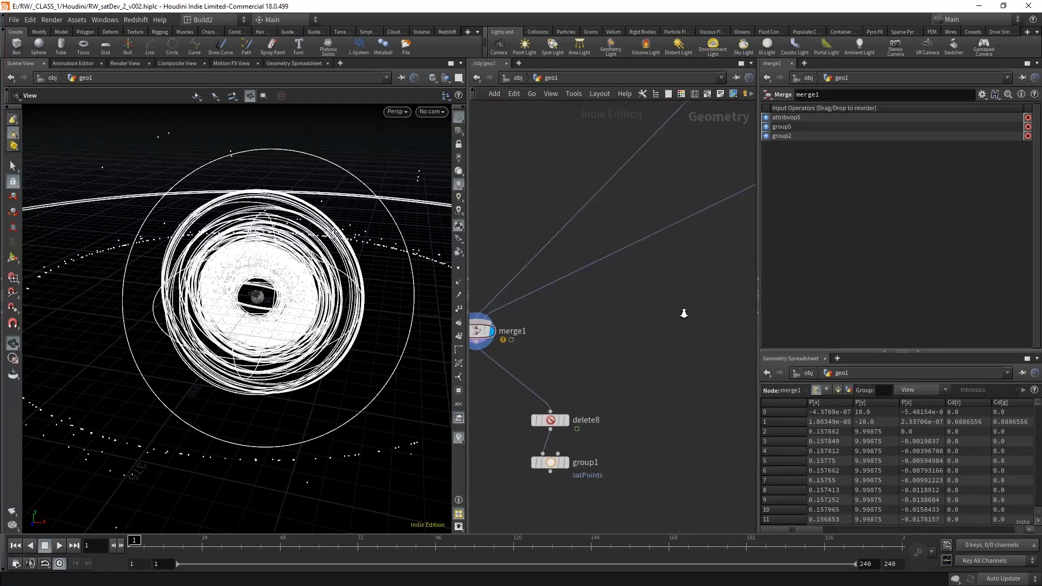
pyautogui.moveTo(564, 343); pyautogui.dragTo(668, 338, button='middle')
pyautogui.moveTo(144, 546); pyautogui.dragTo(199, 544)
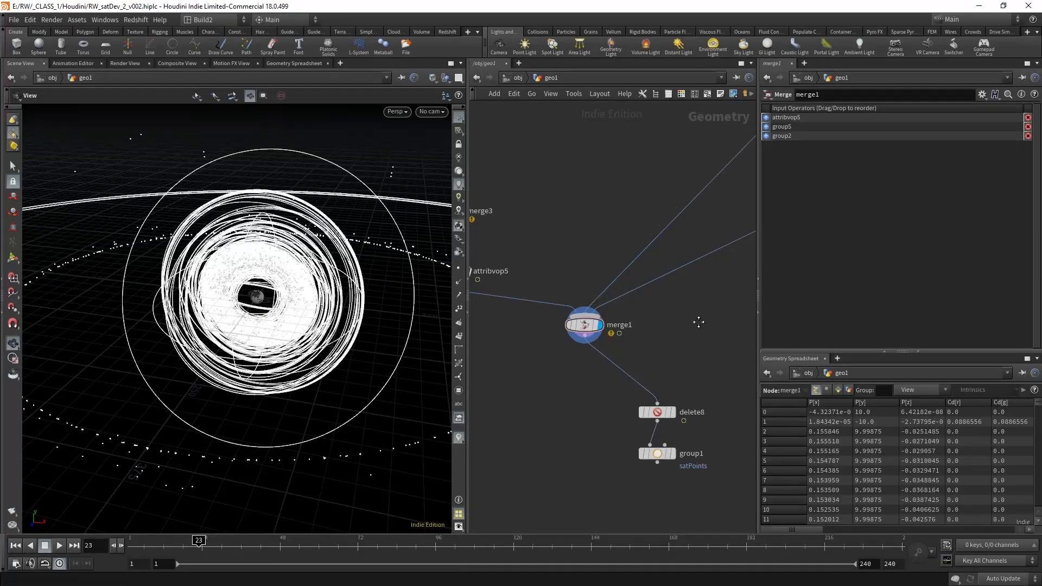
# - Disconnect the orbitLines group from merge1 and display that group node as a template instead
pyautogui.moveTo(710, 323); pyautogui.dragTo(614, 334, button='middle')
pyautogui.press('y')
pyautogui.moveTo(649, 230); pyautogui.dragTo(609, 282)
pyautogui.moveTo(627, 276); pyautogui.dragTo(496, 378, button='middle')
pyautogui.click(640, 291)
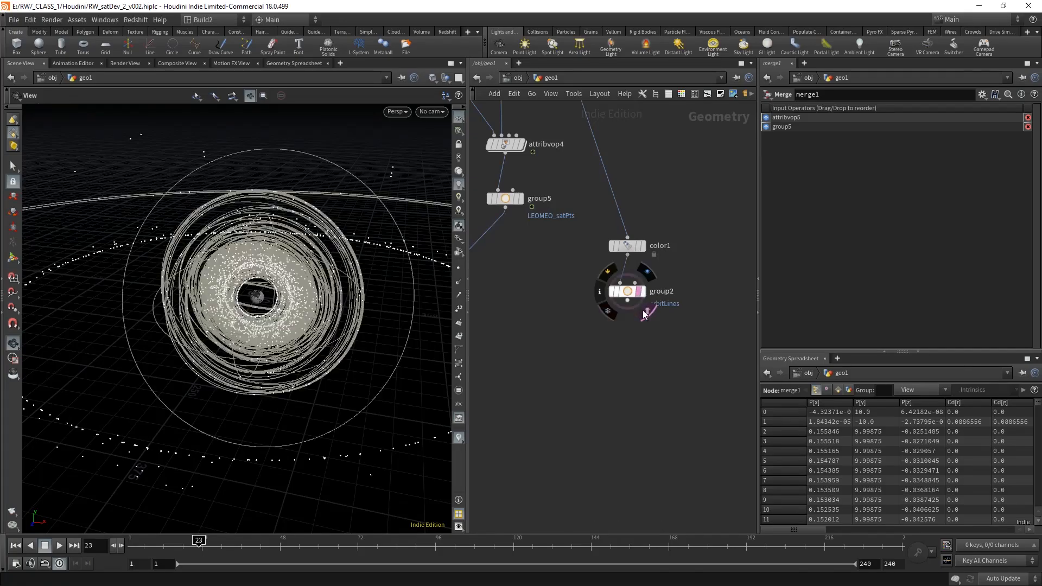
# - Examine the templated orbit lines against the satellite points from near and far, scrubbing the timeline to frame 21
pyautogui.moveTo(304, 315)
pyautogui.mouseDown(button='right')
pyautogui.moveTo(344, 307)
pyautogui.moveTo(311, 318)
pyautogui.mouseUp(button='right')
pyautogui.moveTo(311, 317); pyautogui.dragTo(286, 316, button='middle')
pyautogui.moveTo(286, 316); pyautogui.dragTo(246, 336)
pyautogui.moveTo(246, 336); pyautogui.dragTo(296, 328, button='right')
pyautogui.moveTo(296, 327); pyautogui.dragTo(295, 338, button='middle')
pyautogui.moveTo(199, 541)
pyautogui.mouseDown()
pyautogui.moveTo(552, 537)
pyautogui.moveTo(233, 539)
pyautogui.moveTo(350, 538)
pyautogui.moveTo(441, 514)
pyautogui.moveTo(247, 511)
pyautogui.moveTo(405, 507)
pyautogui.moveTo(185, 499)
pyautogui.moveTo(236, 499)
pyautogui.moveTo(194, 498)
pyautogui.mouseUp()
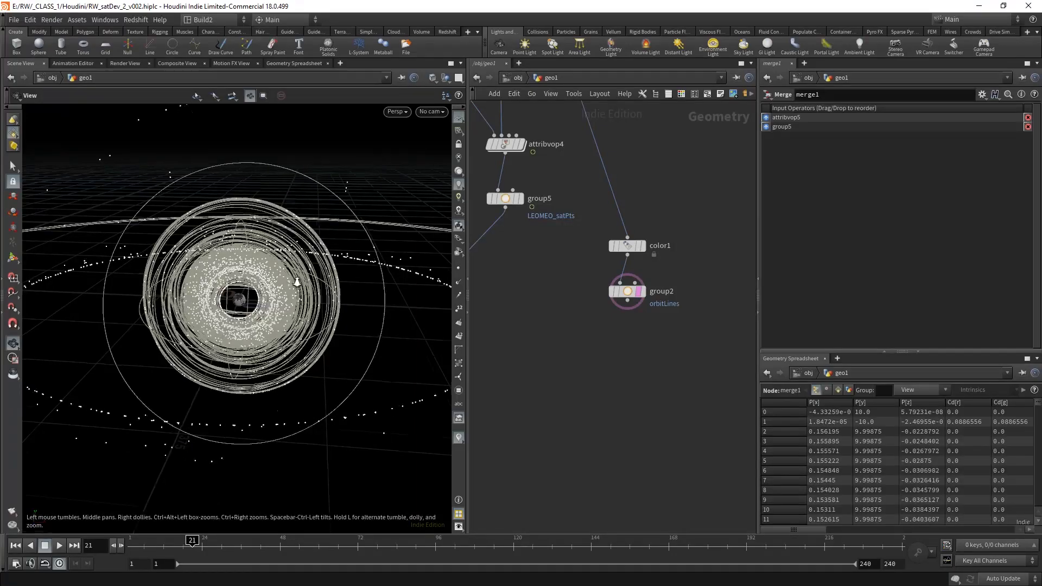
pyautogui.moveTo(298, 281); pyautogui.dragTo(176, 330, button='right')
pyautogui.moveTo(175, 330); pyautogui.dragTo(240, 278)
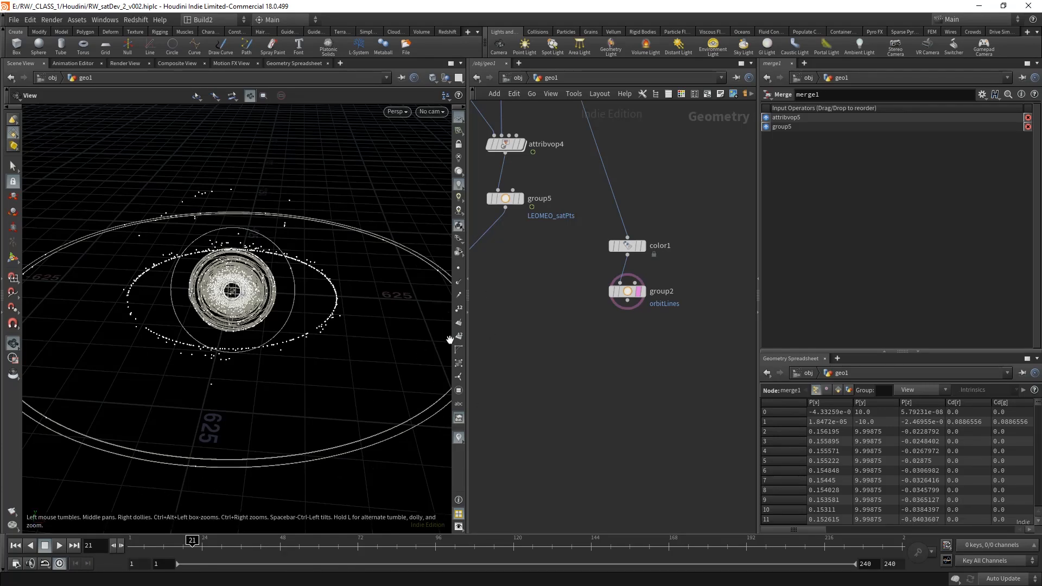
pyautogui.moveTo(595, 340); pyautogui.dragTo(565, 452, button='middle')
pyautogui.moveTo(605, 218)
pyautogui.mouseDown(button='middle')
pyautogui.moveTo(617, 395)
pyautogui.moveTo(630, 417)
pyautogui.mouseUp(button='middle')
pyautogui.moveTo(584, 203)
pyautogui.mouseDown(button='middle')
pyautogui.moveTo(615, 320)
pyautogui.moveTo(644, 355)
pyautogui.moveTo(690, 364)
pyautogui.moveTo(662, 364)
pyautogui.mouseUp(button='middle')
pyautogui.click(646, 286)
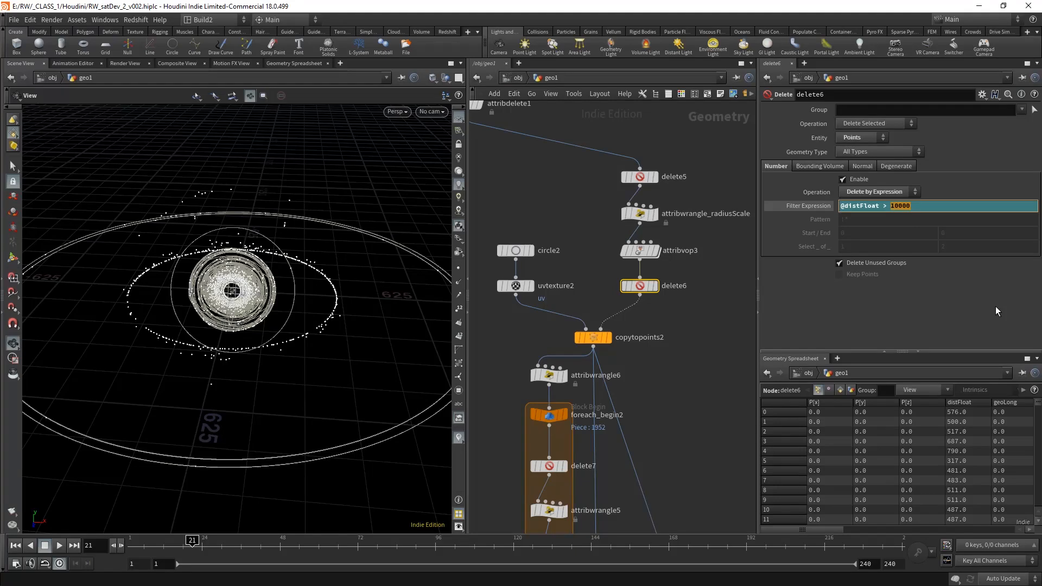
pyautogui.write('7000')
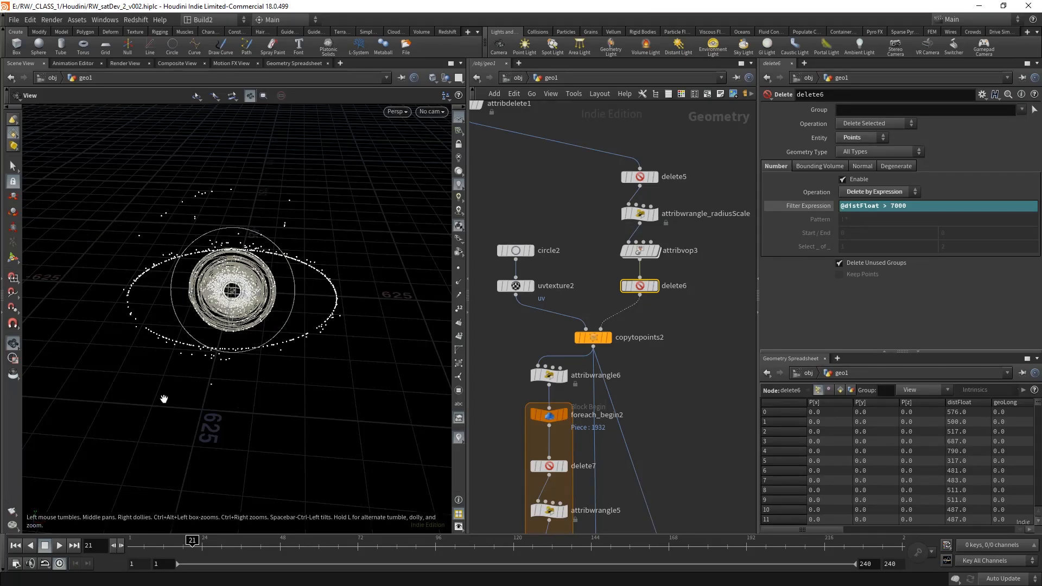
pyautogui.moveTo(217, 324); pyautogui.dragTo(332, 149)
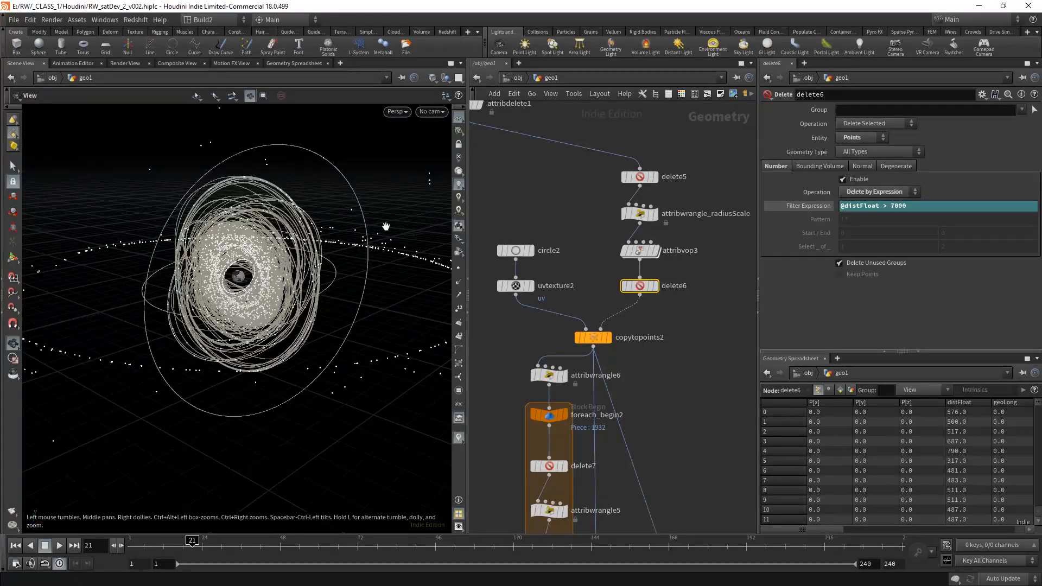
pyautogui.moveTo(239, 335); pyautogui.dragTo(299, 259)
pyautogui.moveTo(299, 259); pyautogui.dragTo(140, 304, button='right')
pyautogui.moveTo(140, 305); pyautogui.dragTo(129, 254)
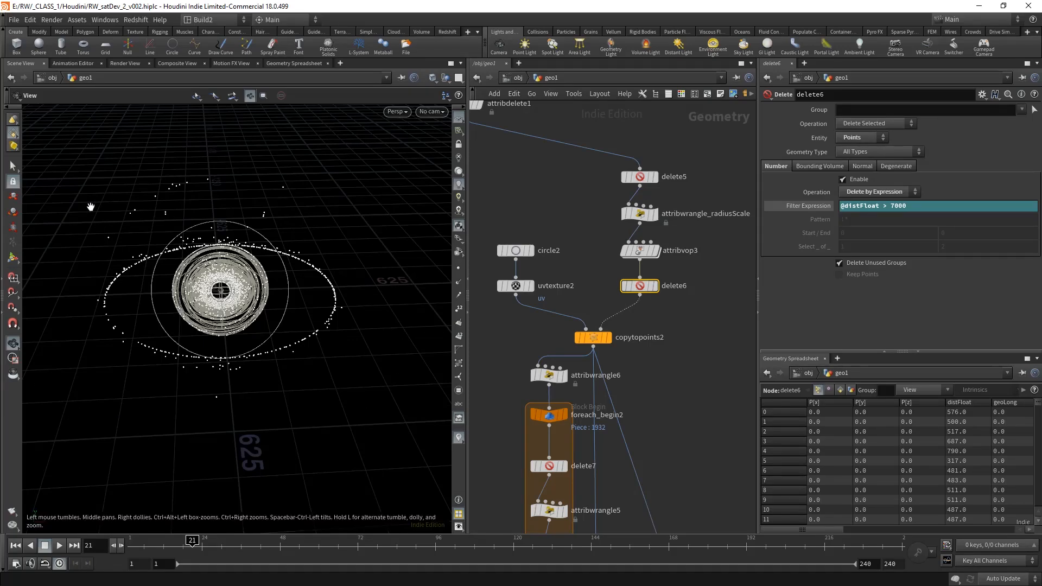
# - Examine the Earth and inner orbit lines up close, scrub the timeline to frame 60, and review the nodes down to merge1
pyautogui.click(689, 405)
pyautogui.moveTo(726, 514); pyautogui.dragTo(674, 184, button='middle')
pyautogui.moveTo(673, 185); pyautogui.dragTo(673, 199, button='right')
pyautogui.scroll(-2, 674, 200)
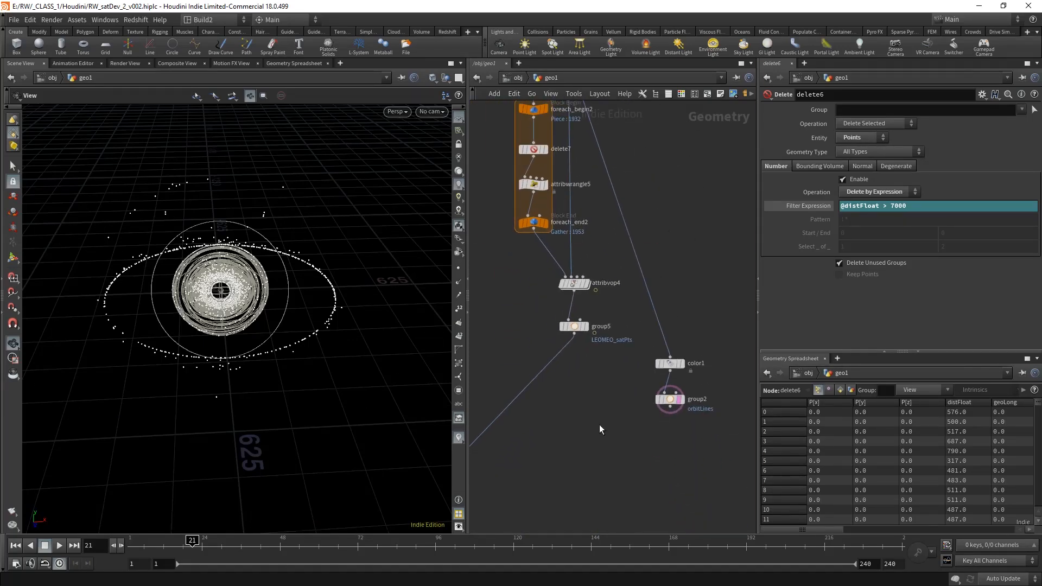
pyautogui.moveTo(610, 396); pyautogui.dragTo(641, 321, button='middle')
pyautogui.moveTo(367, 319); pyautogui.dragTo(334, 201, button='right')
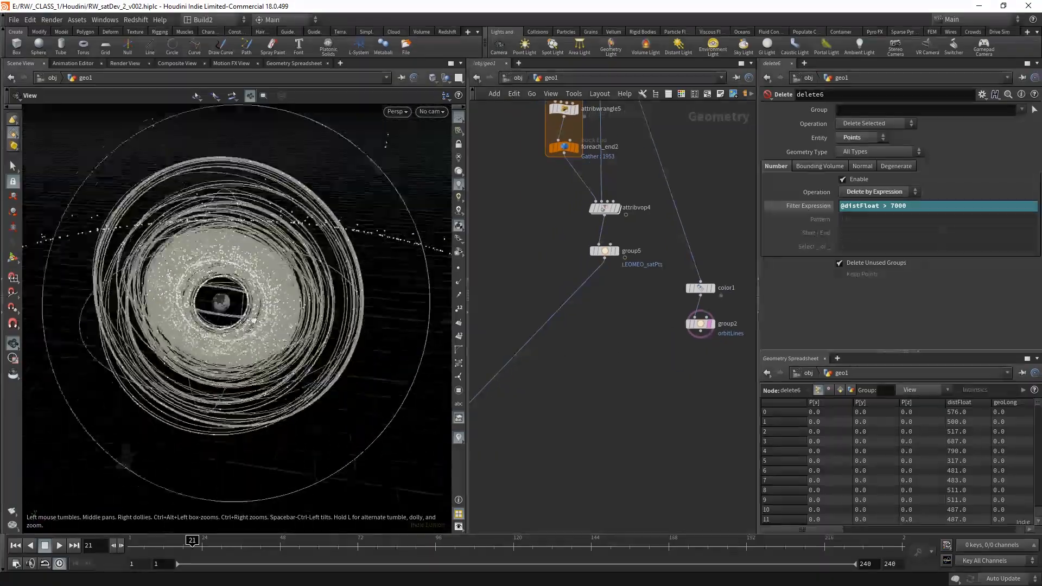
pyautogui.moveTo(333, 201); pyautogui.dragTo(263, 272)
pyautogui.moveTo(263, 272); pyautogui.dragTo(344, 228, button='right')
pyautogui.moveTo(344, 228); pyautogui.dragTo(300, 151)
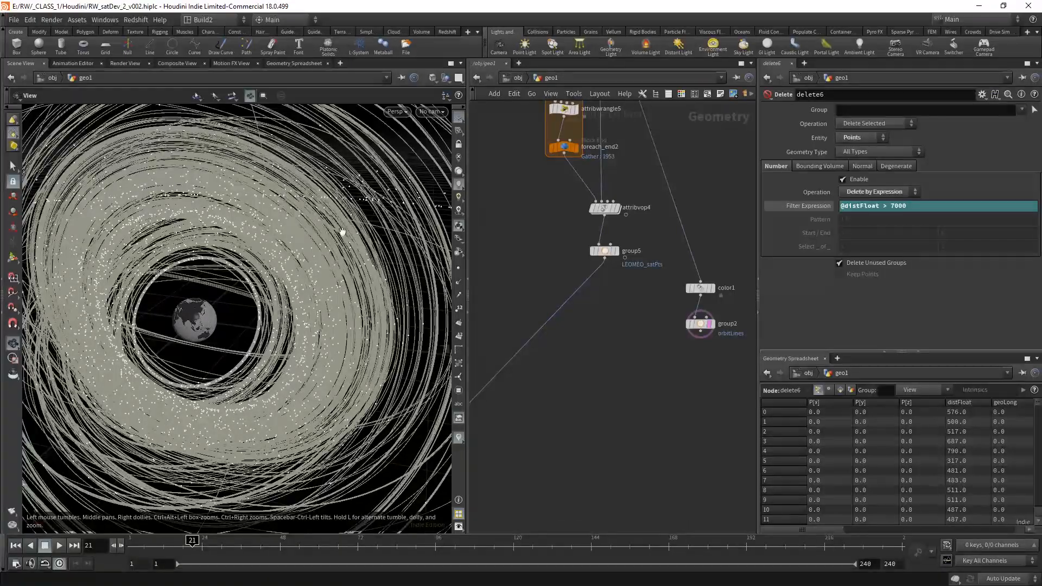
pyautogui.moveTo(192, 540); pyautogui.dragTo(320, 540)
pyautogui.moveTo(283, 323); pyautogui.dragTo(292, 320)
pyautogui.scroll(-5, 292, 320)
pyautogui.scroll(-3, 600, 391)
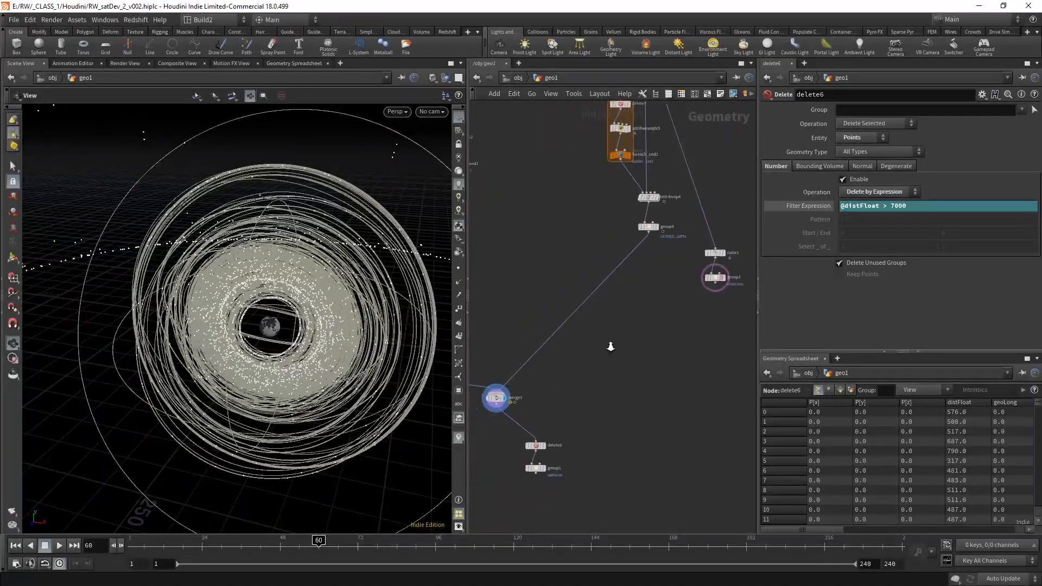